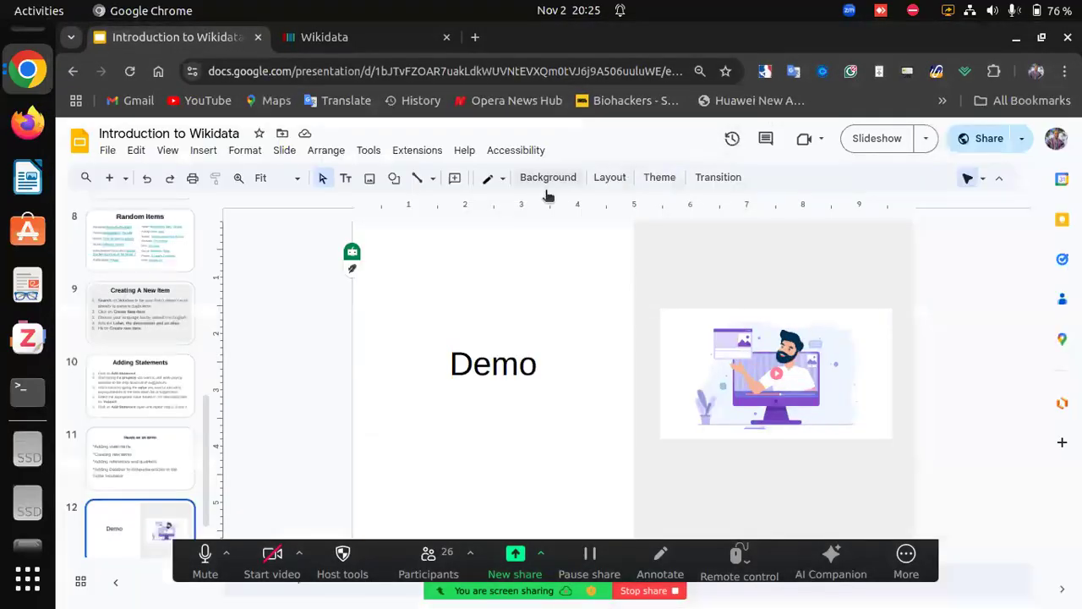
Close the old Wikidata tab, dismiss the meeting notification, and load wikidata.org in a new tab.
{"action": "left_click", "coordinate": [446, 40]}
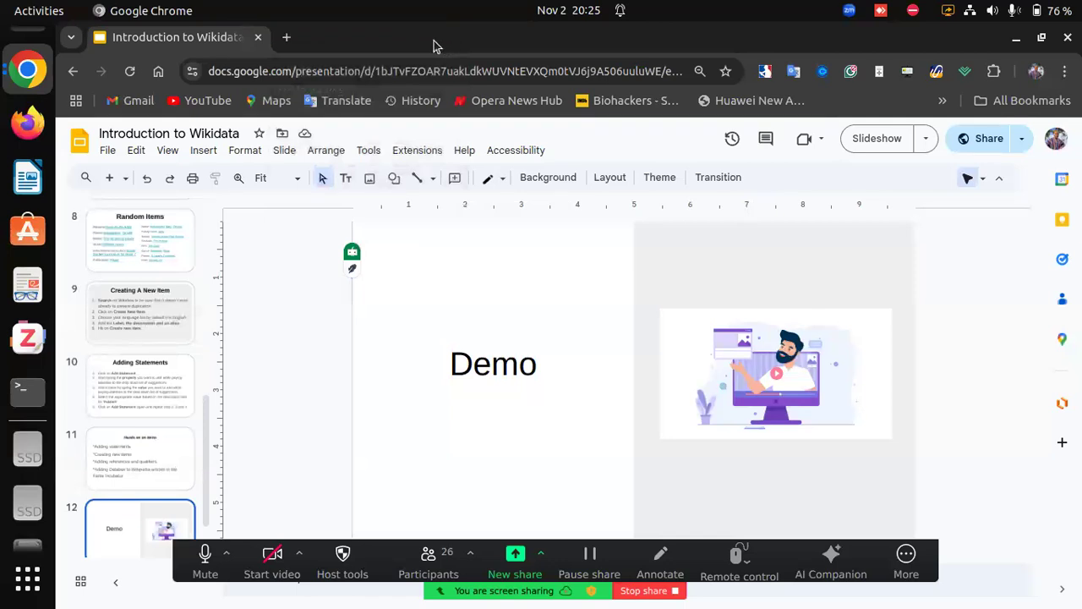
{"action": "left_click", "coordinate": [287, 38]}
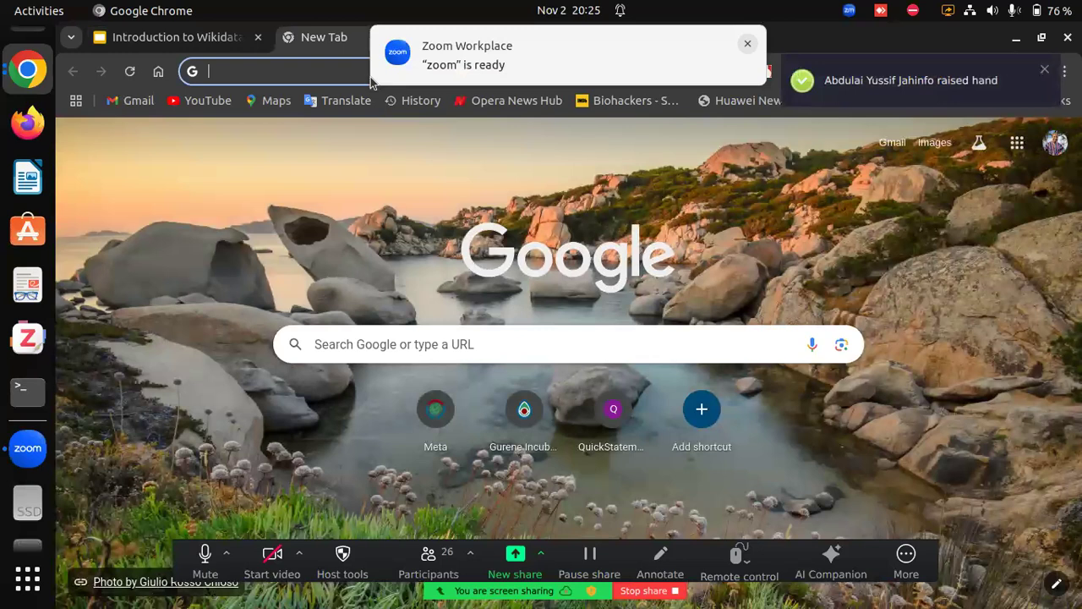
{"action": "left_click", "coordinate": [749, 45]}
{"action": "left_click", "coordinate": [524, 69]}
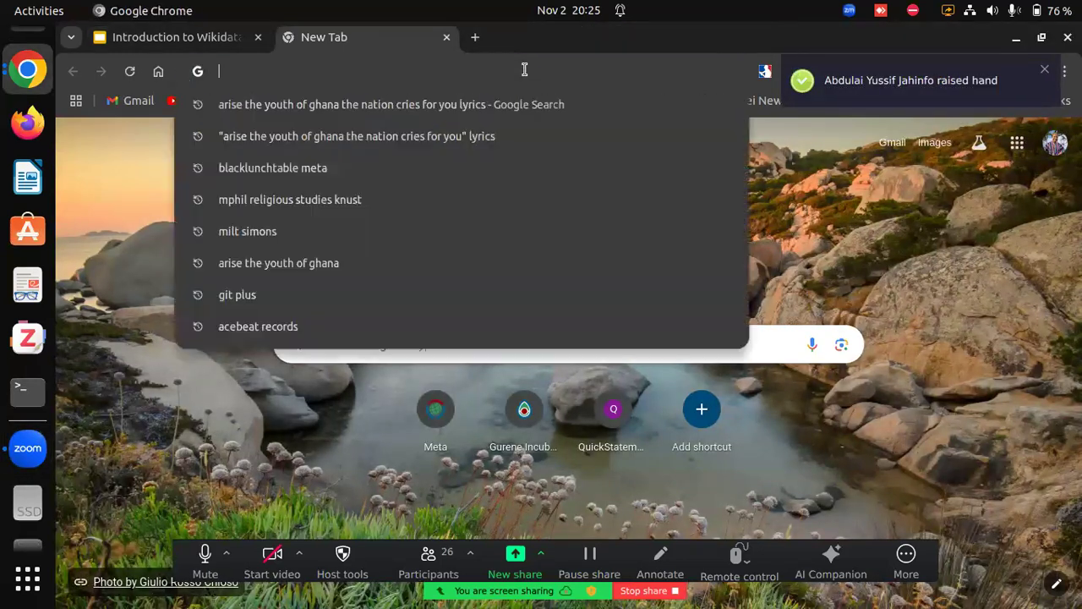
{"action": "type", "text": "wiki"}
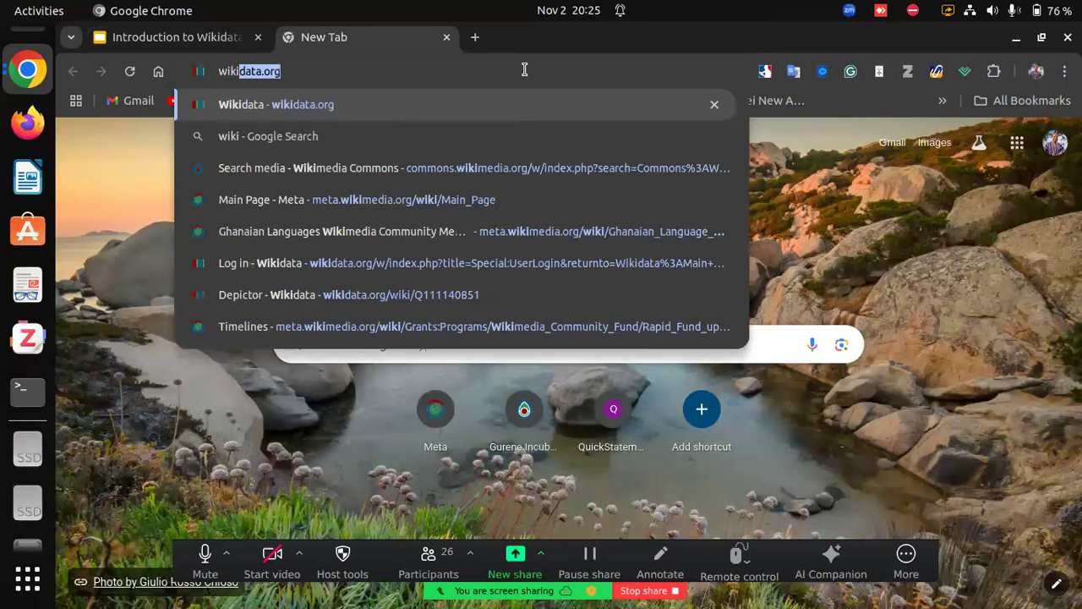
{"action": "type", "text": "data"}
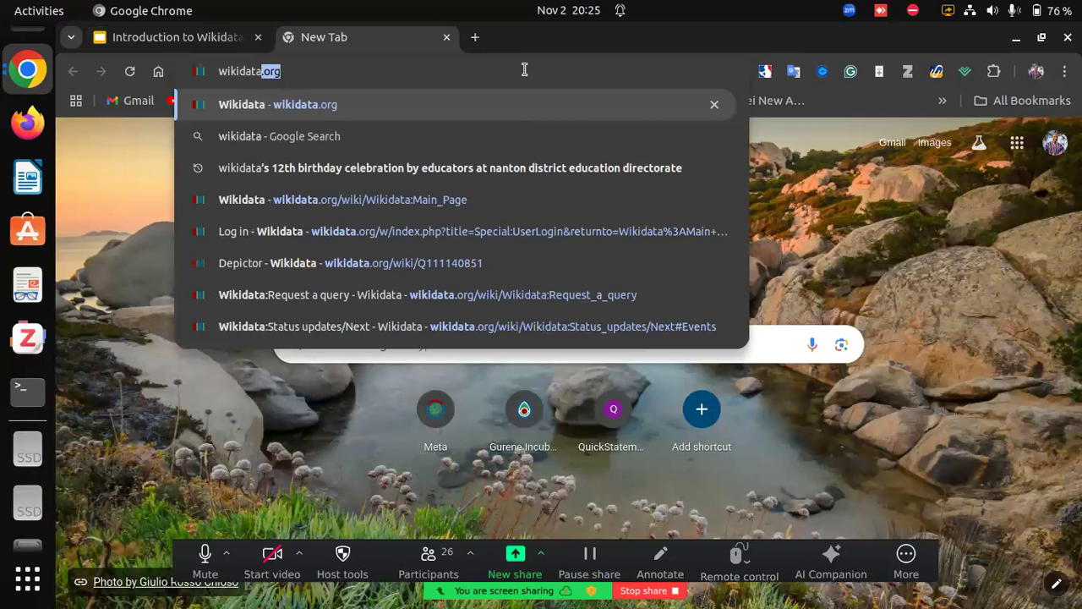
{"action": "type", "text": ".org"}
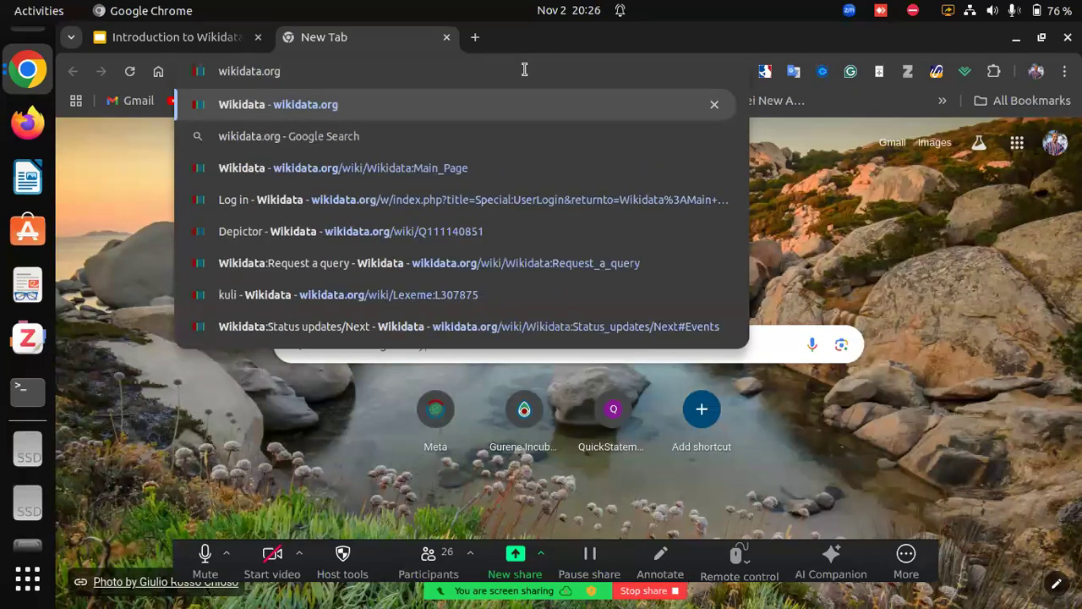
{"action": "key", "text": "Return"}
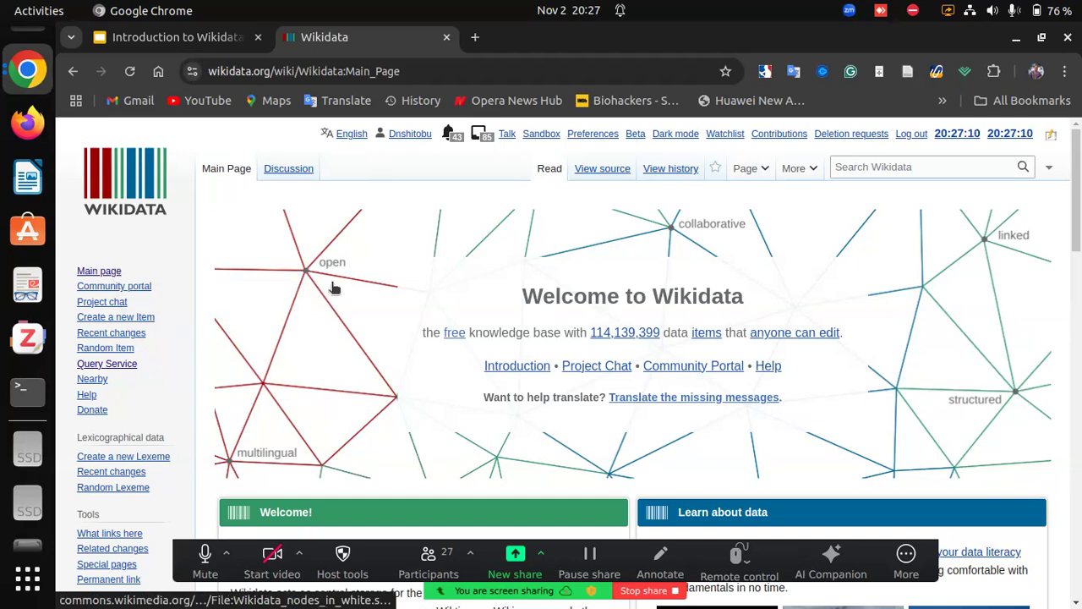
{"action": "scroll", "coordinate": [384, 349], "scroll_direction": "down", "scroll_amount": 4}
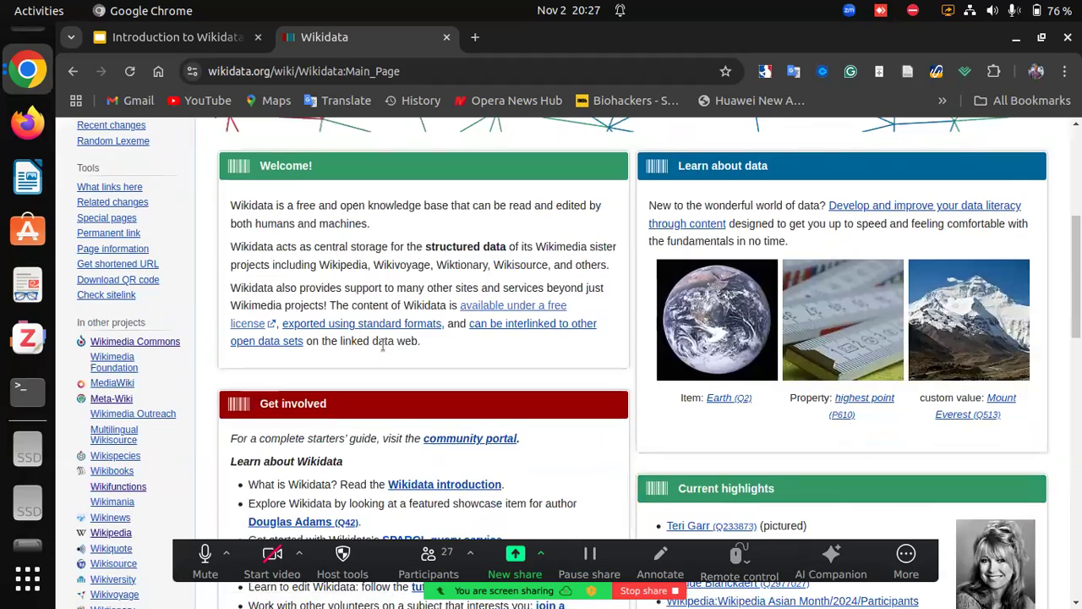
{"action": "scroll", "coordinate": [383, 346], "scroll_direction": "up", "scroll_amount": 4}
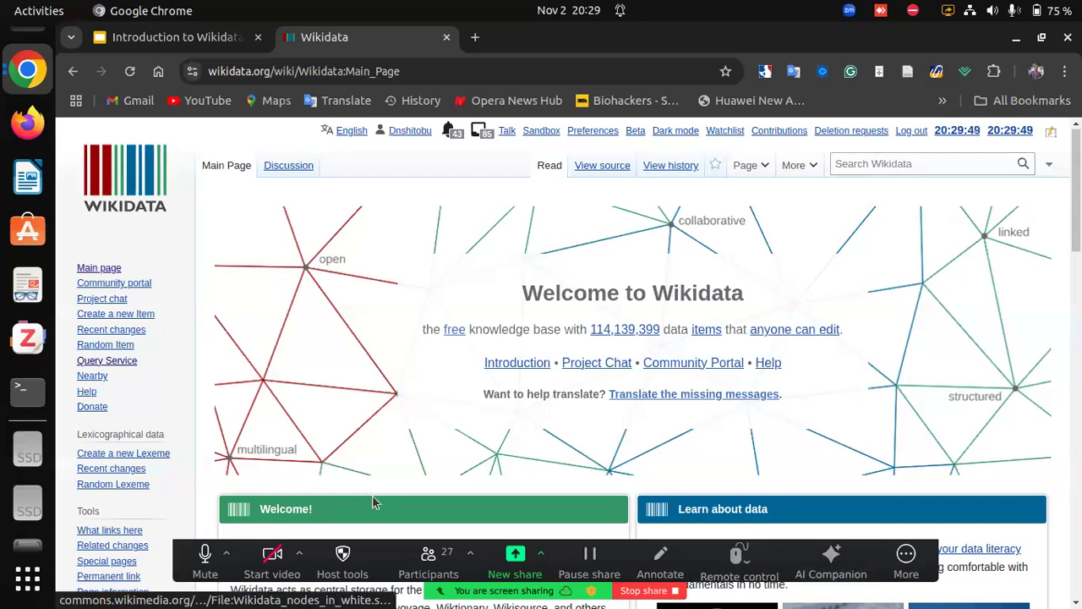
Check the meeting participants list, then close it.
{"action": "left_click", "coordinate": [389, 563]}
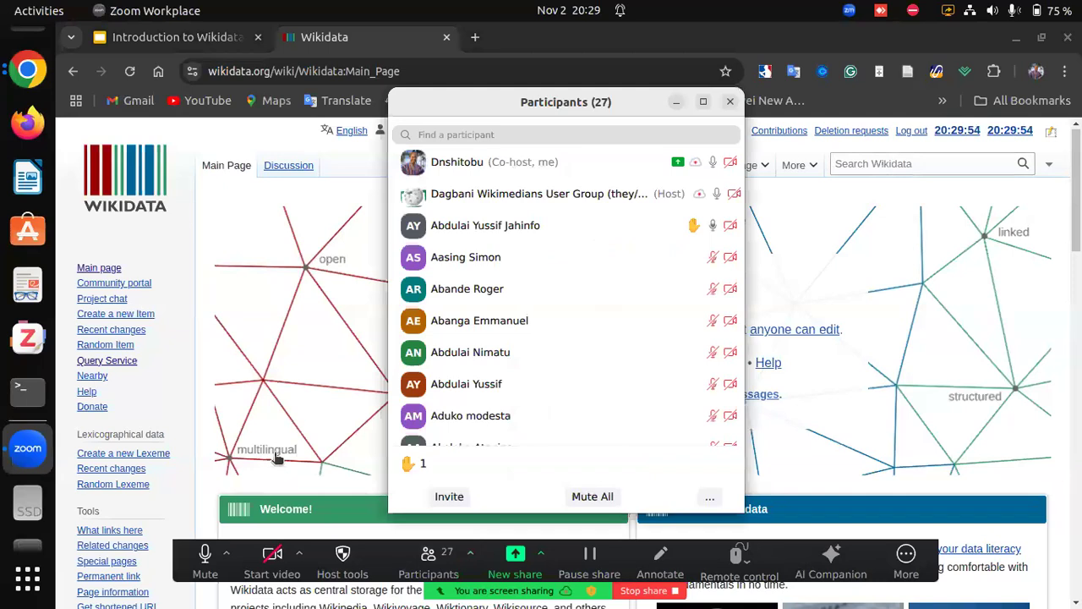
{"action": "mouse_move", "coordinate": [493, 268]}
{"action": "left_click", "coordinate": [728, 102]}
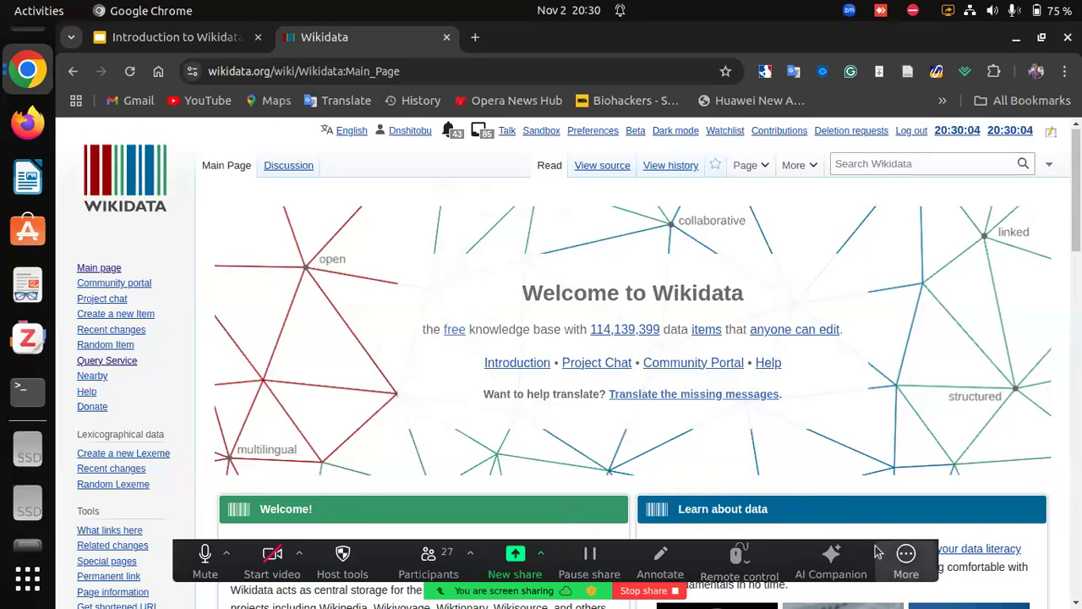
Drag the Zoom toolbar upward and look through its AI Companion and additional options.
{"action": "left_click_drag", "start_coordinate": [879, 551], "coordinate": [854, 317]}
{"action": "left_click", "coordinate": [852, 317]}
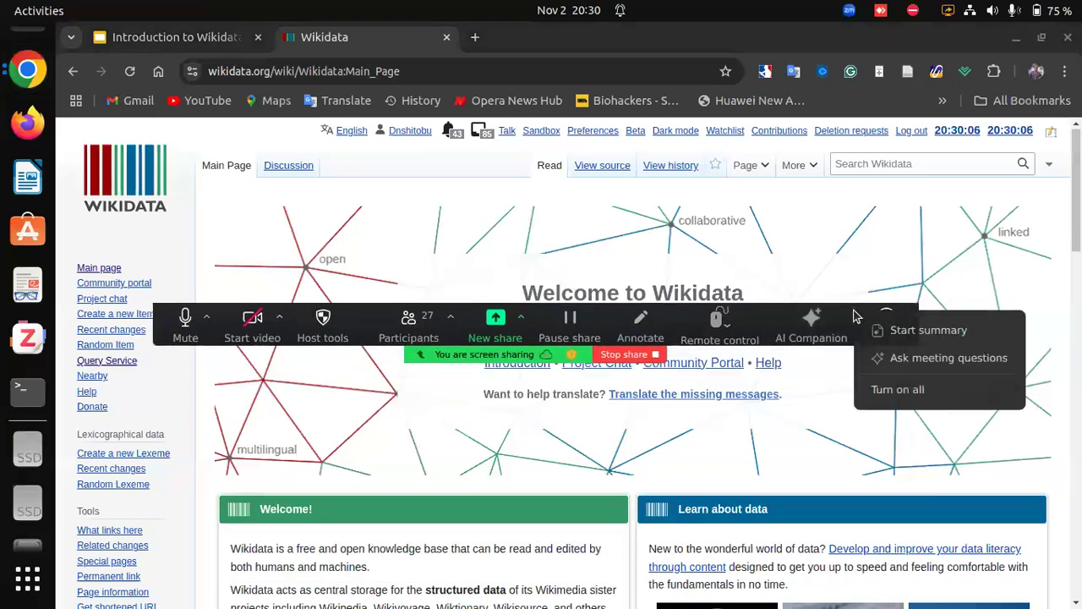
{"action": "left_click_drag", "start_coordinate": [852, 318], "coordinate": [919, 205]}
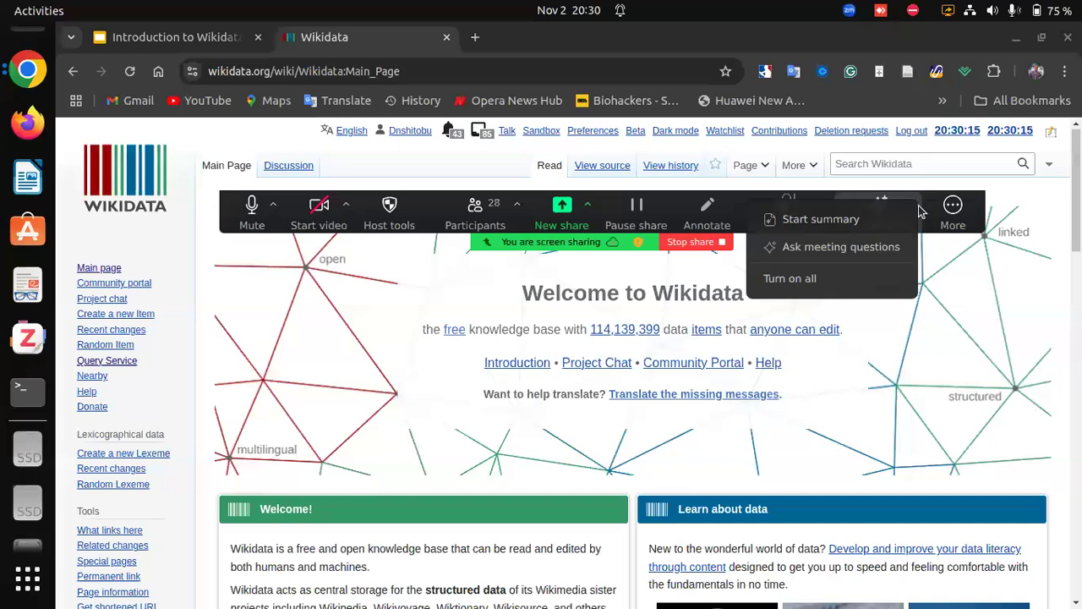
{"action": "left_click", "coordinate": [932, 206]}
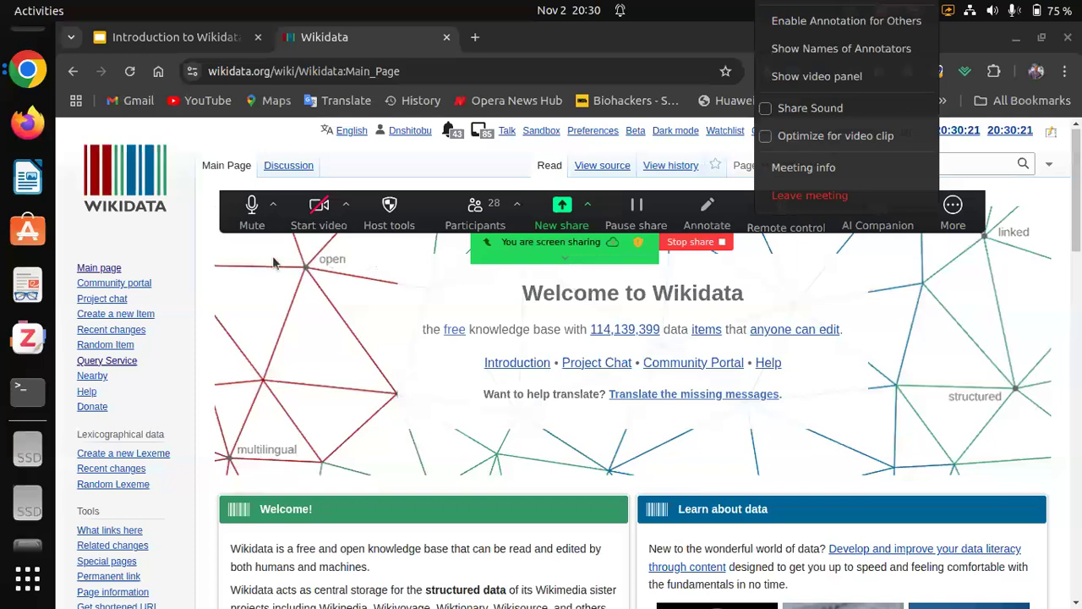
{"action": "left_click", "coordinate": [265, 134]}
Zoom the Wikidata page out and park the meeting controls at the screen's top.
{"action": "key", "text": "ctrl+minus"}
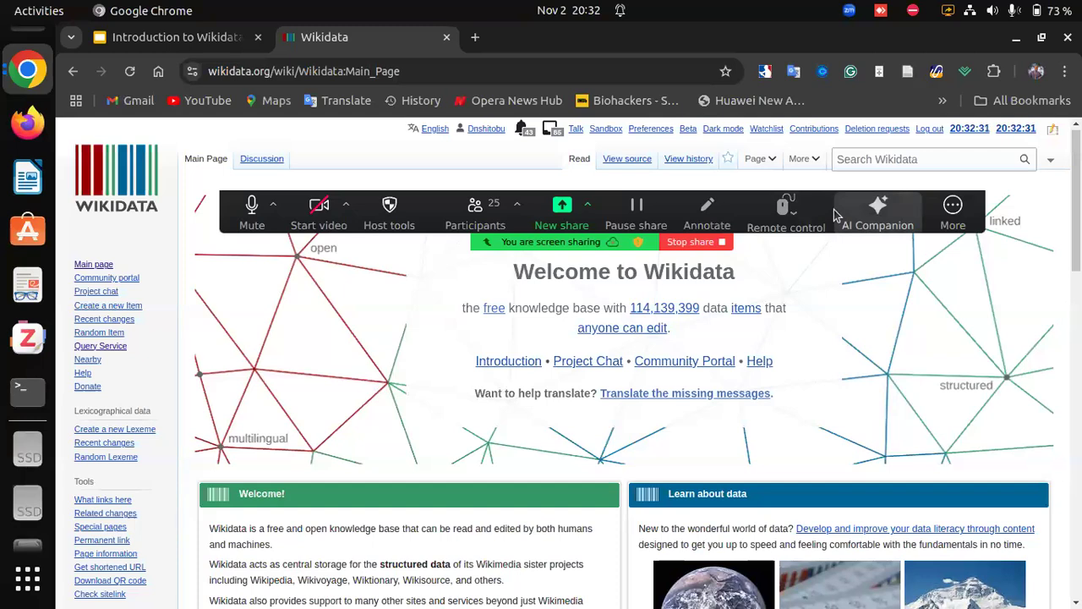
{"action": "left_click_drag", "start_coordinate": [835, 214], "coordinate": [817, 65]}
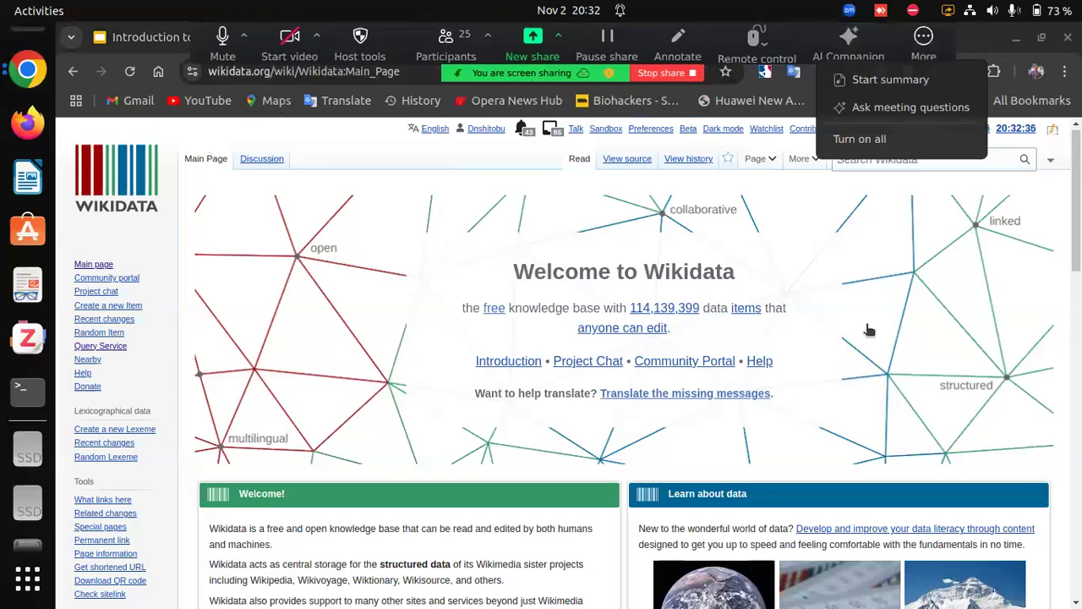
{"action": "left_click", "coordinate": [1074, 202]}
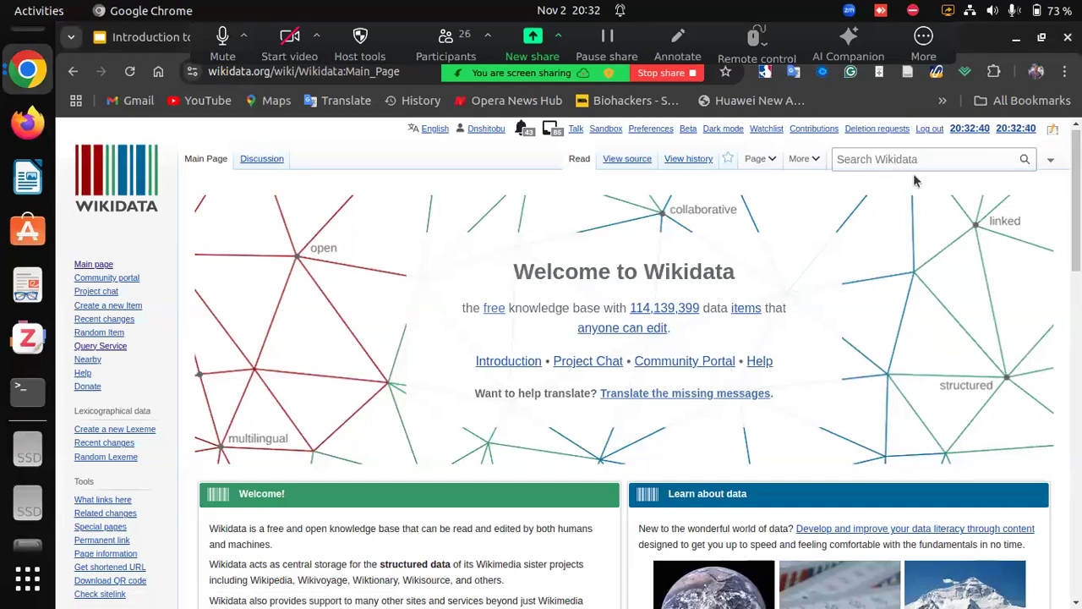
{"action": "left_click", "coordinate": [935, 159]}
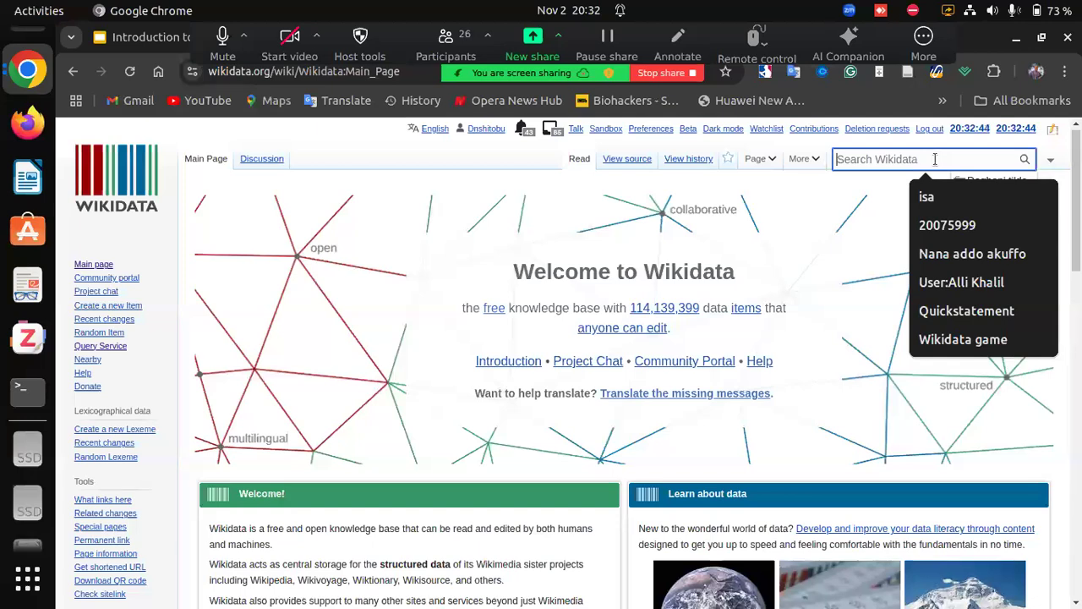
{"action": "key", "text": "Escape"}
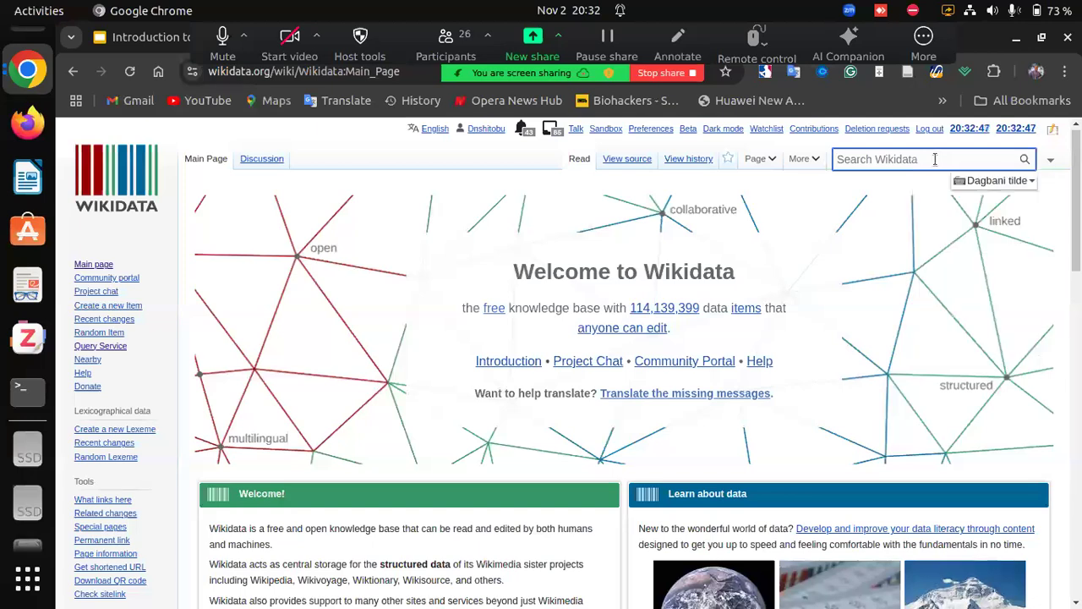
{"action": "scroll", "coordinate": [882, 346], "scroll_direction": "down", "scroll_amount": 5}
{"action": "scroll", "coordinate": [881, 344], "scroll_direction": "up", "scroll_amount": 2}
{"action": "scroll", "coordinate": [881, 345], "scroll_direction": "down", "scroll_amount": 5}
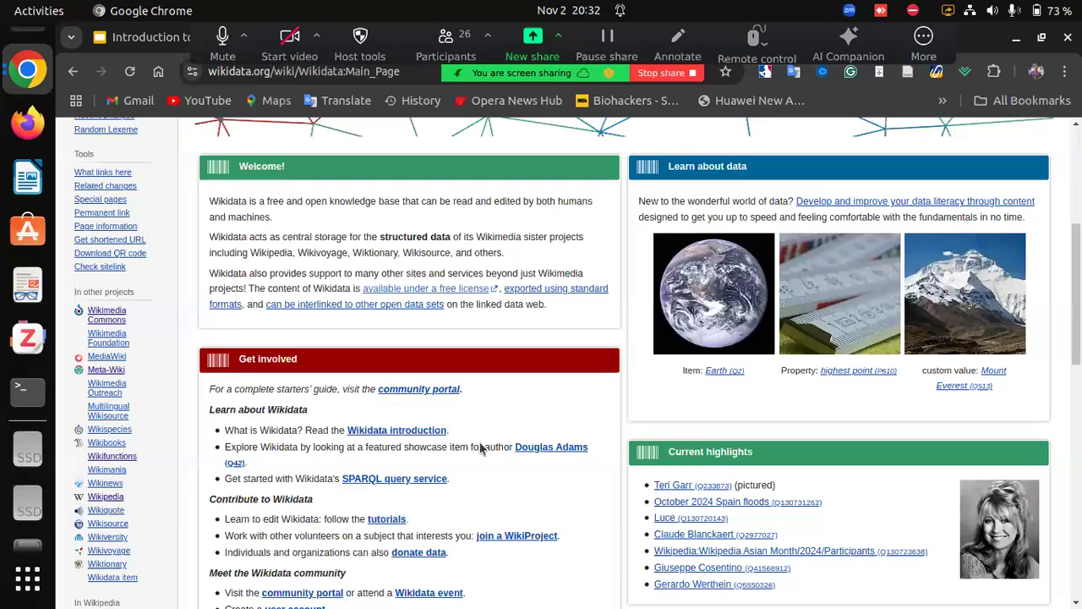
{"action": "scroll", "coordinate": [480, 448], "scroll_direction": "down", "scroll_amount": 15}
{"action": "scroll", "coordinate": [479, 448], "scroll_direction": "up", "scroll_amount": 8}
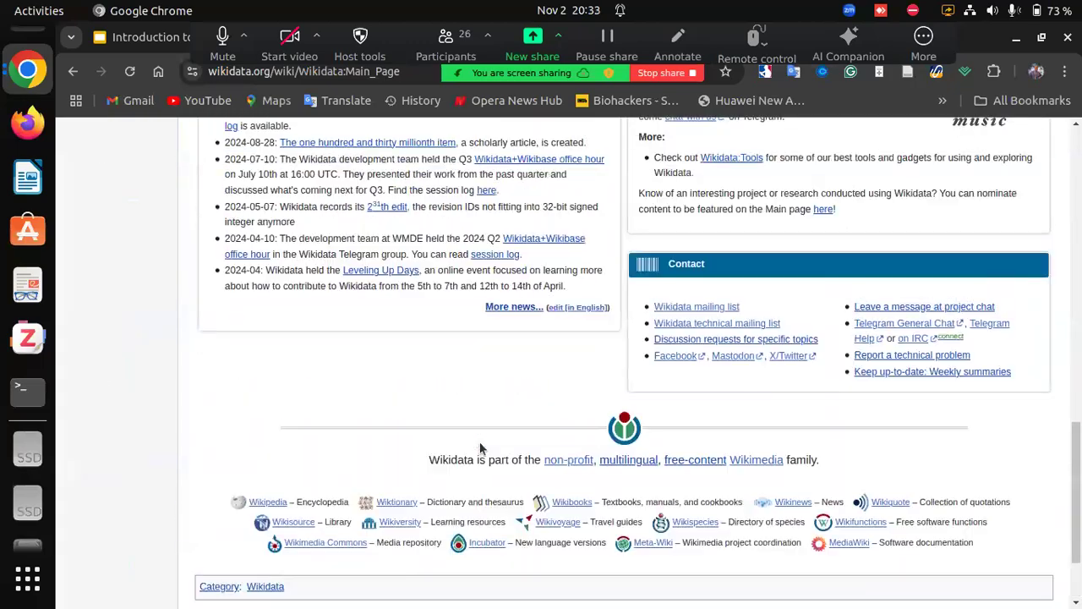
{"action": "scroll", "coordinate": [479, 448], "scroll_direction": "down", "scroll_amount": 3}
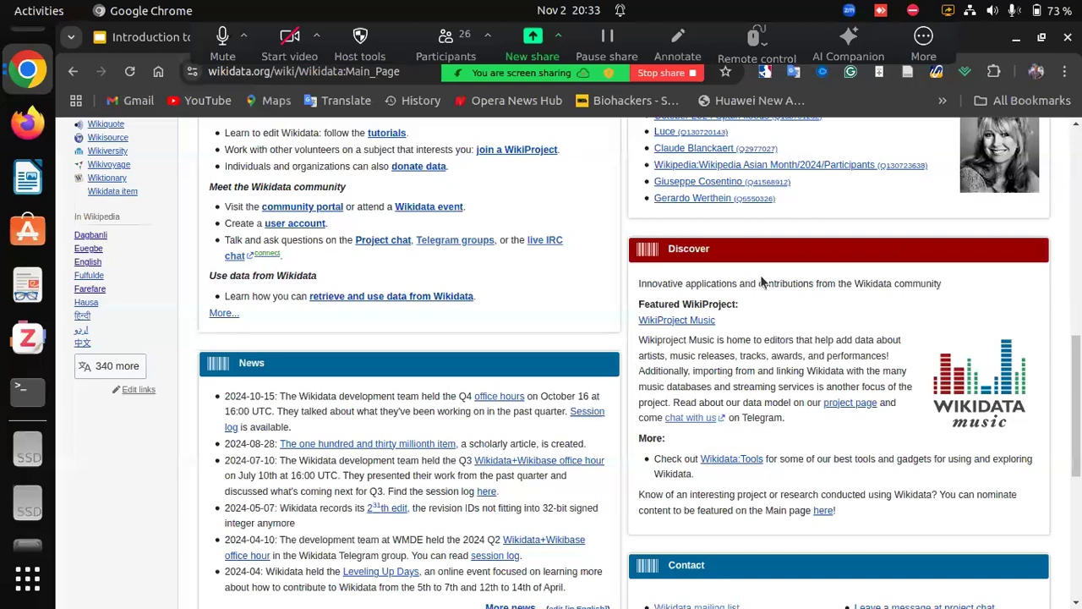
{"action": "scroll", "coordinate": [761, 279], "scroll_direction": "up", "scroll_amount": 3}
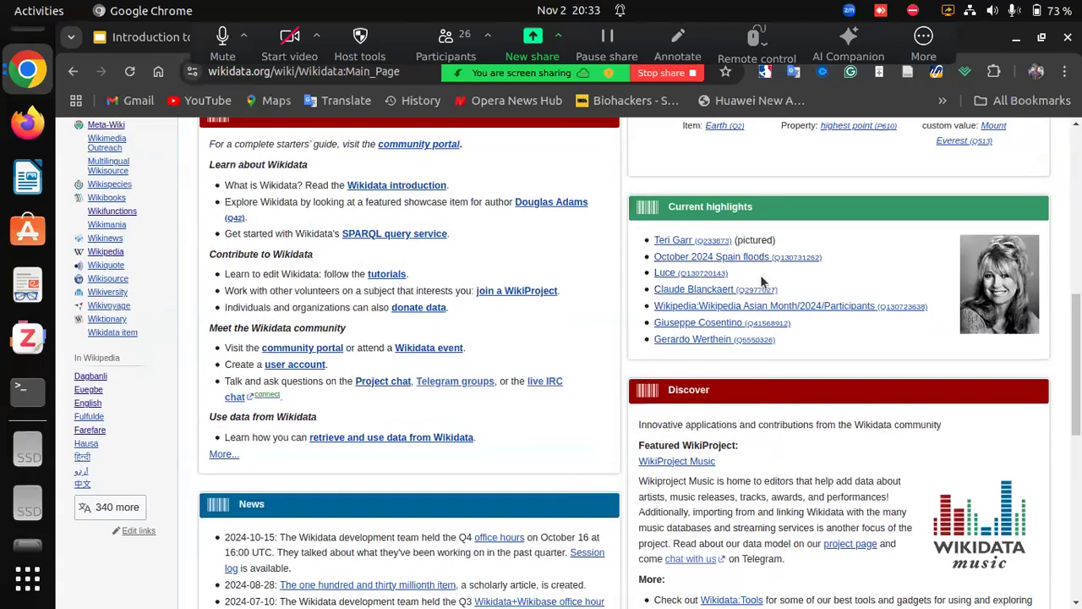
{"action": "scroll", "coordinate": [761, 278], "scroll_direction": "down", "scroll_amount": 5}
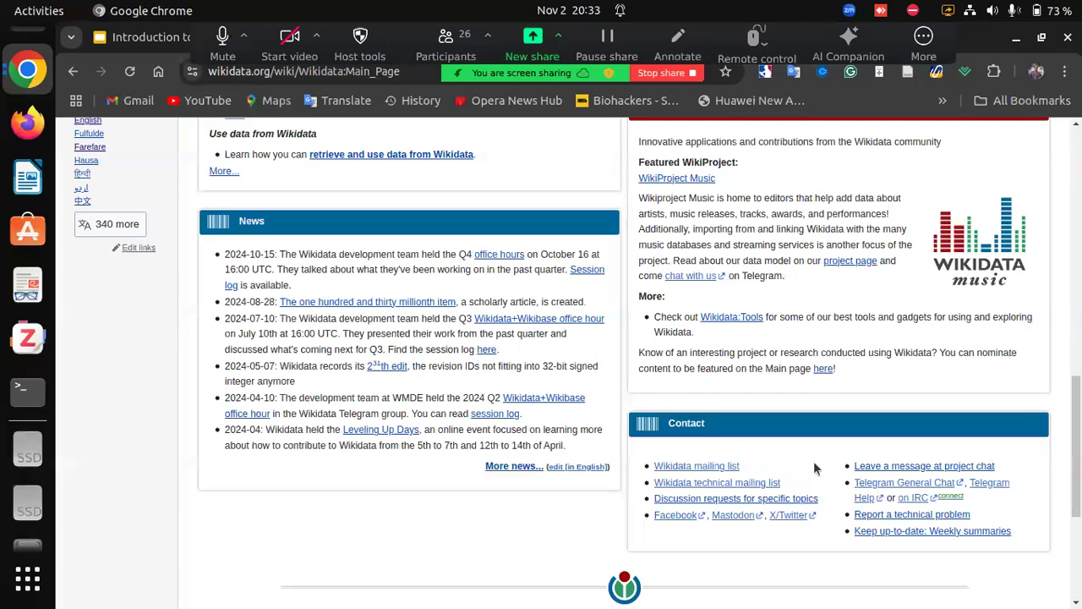
{"action": "scroll", "coordinate": [778, 425], "scroll_direction": "up", "scroll_amount": 1}
{"action": "scroll", "coordinate": [775, 425], "scroll_direction": "up", "scroll_amount": 2}
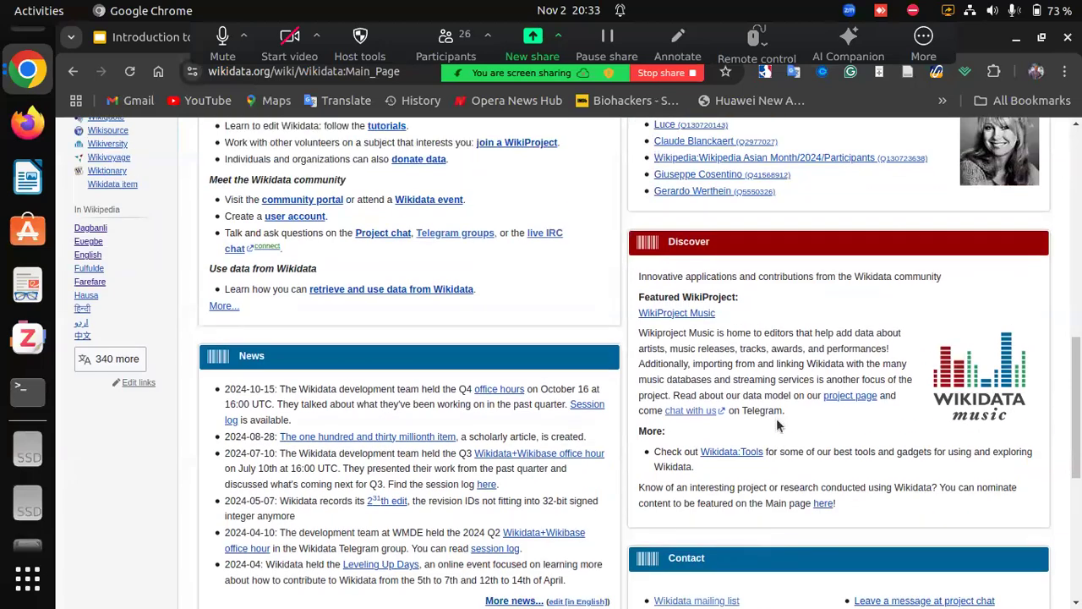
{"action": "scroll", "coordinate": [776, 425], "scroll_direction": "down", "scroll_amount": 4}
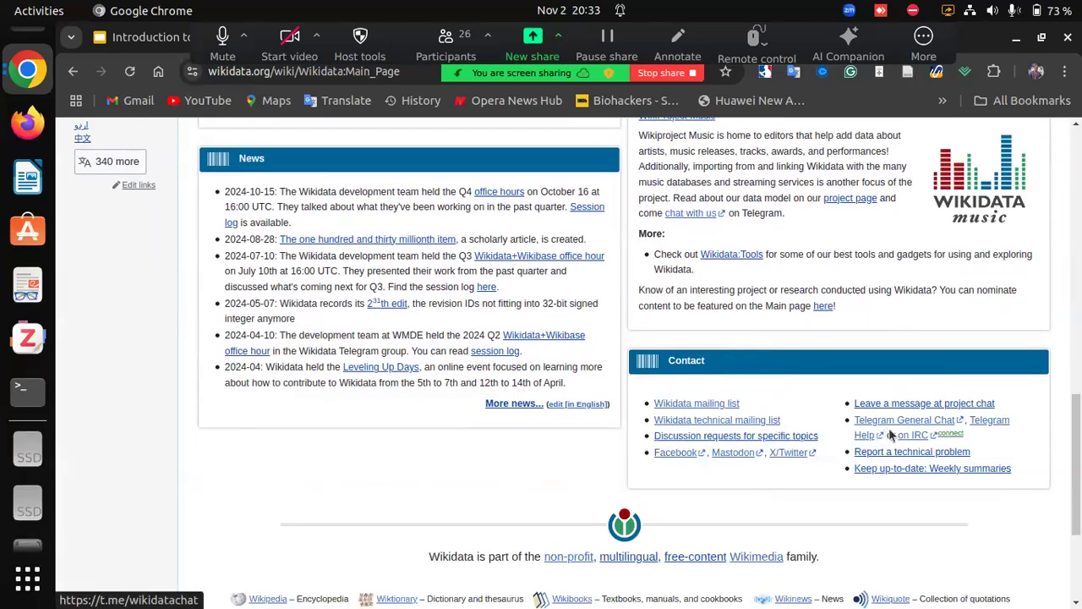
{"action": "scroll", "coordinate": [765, 429], "scroll_direction": "up", "scroll_amount": 1}
{"action": "scroll", "coordinate": [765, 430], "scroll_direction": "up", "scroll_amount": 5}
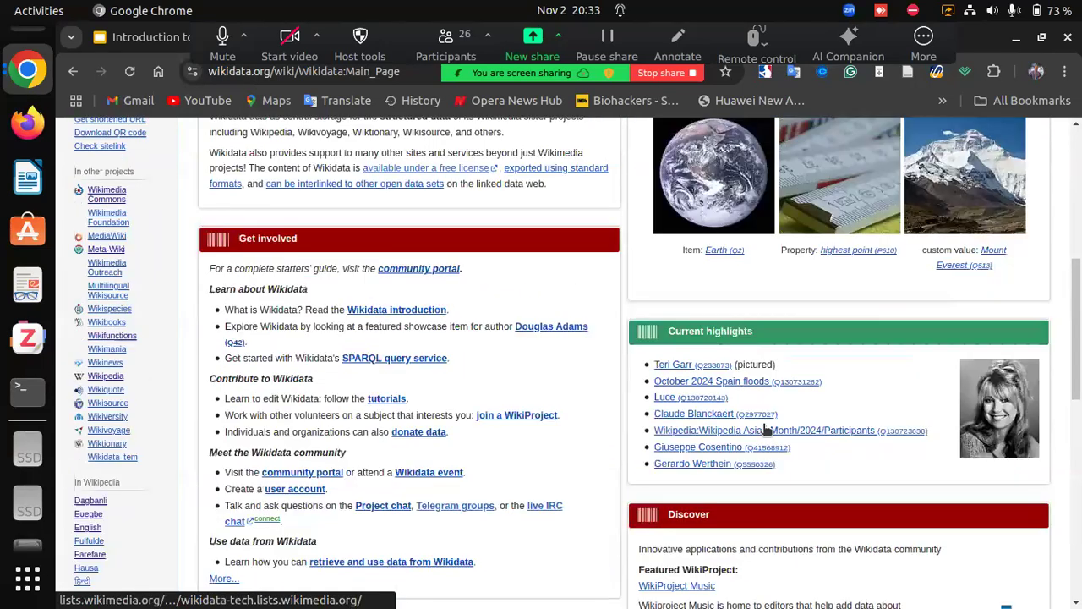
{"action": "scroll", "coordinate": [702, 524], "scroll_direction": "down", "scroll_amount": 4}
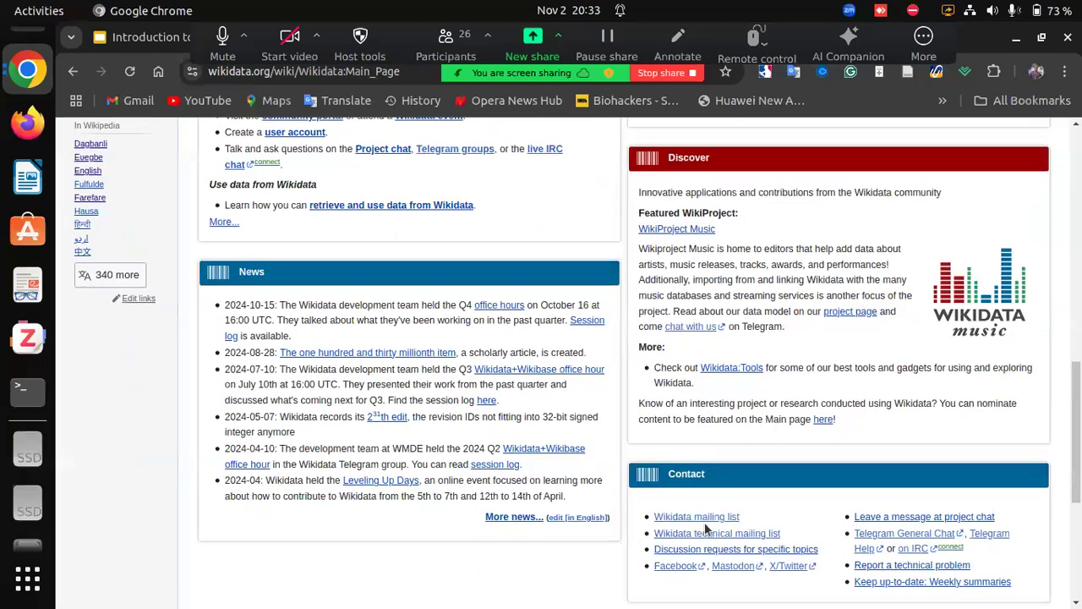
{"action": "scroll", "coordinate": [704, 521], "scroll_direction": "up", "scroll_amount": 5}
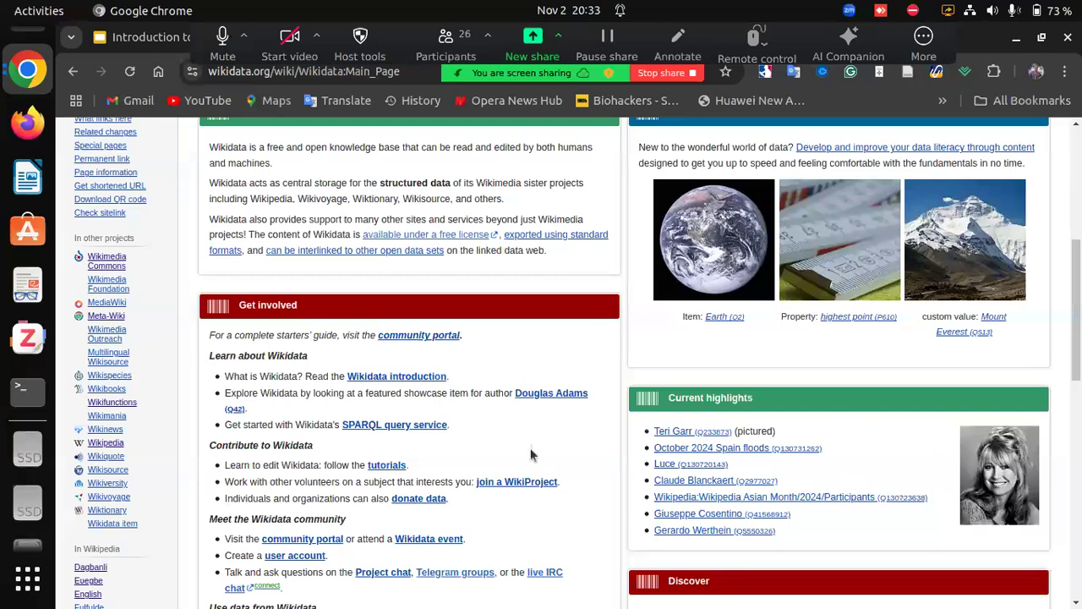
{"action": "scroll", "coordinate": [571, 387], "scroll_direction": "up", "scroll_amount": 5}
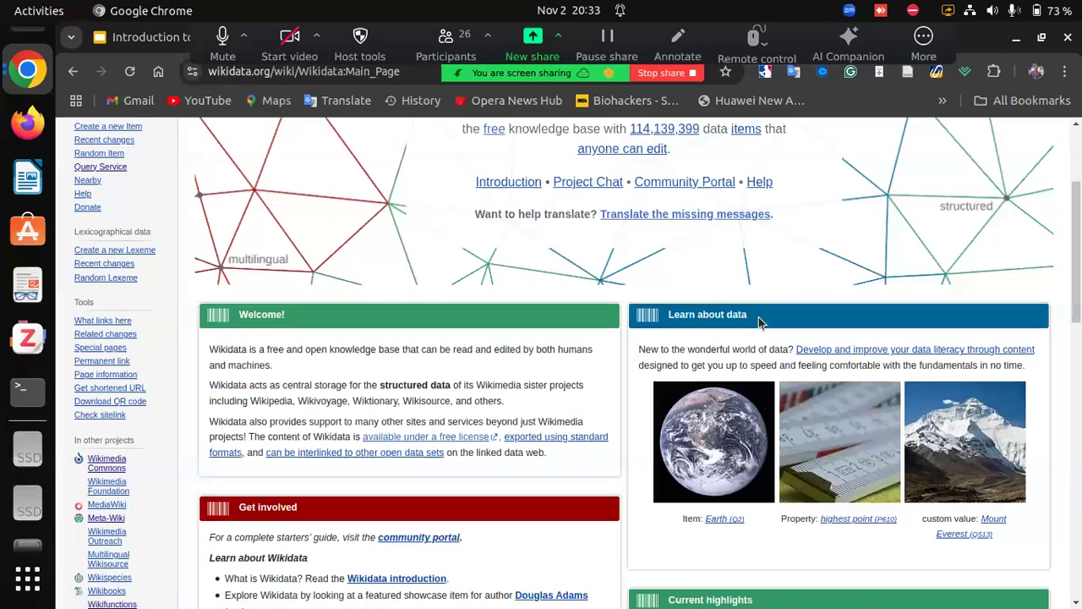
{"action": "scroll", "coordinate": [758, 316], "scroll_direction": "up", "scroll_amount": 3}
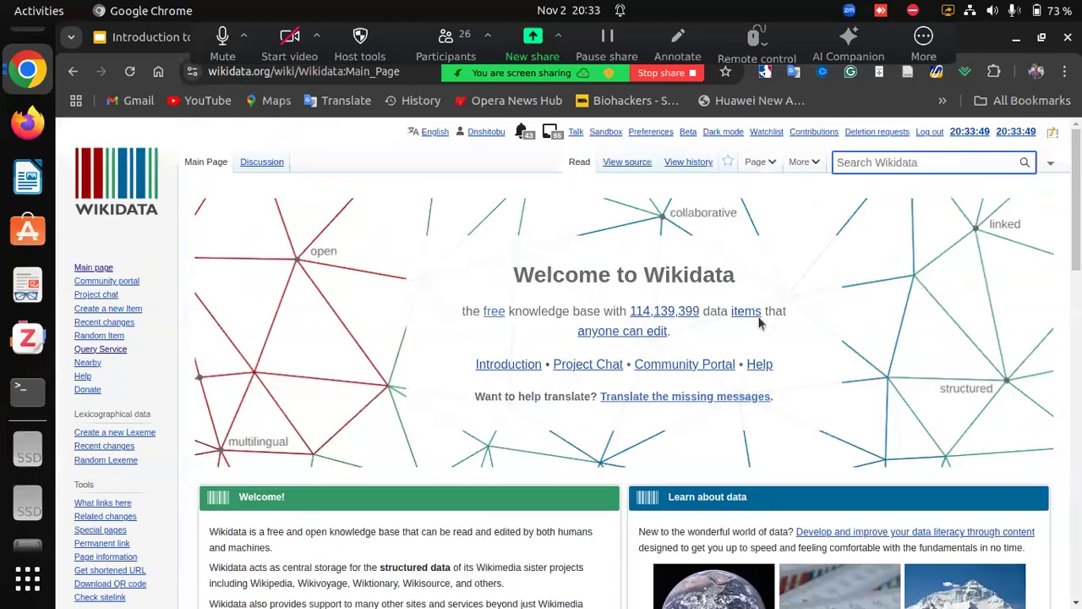
Search Wikidata for 'Tamale' and scroll down through the 5,669 results.
{"action": "left_click", "coordinate": [941, 169]}
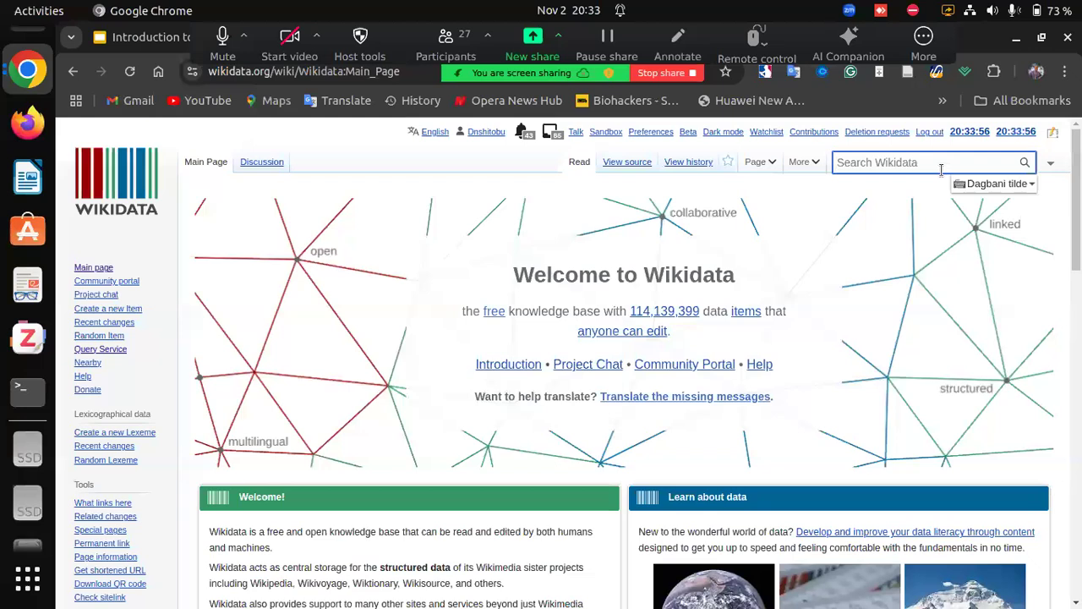
{"action": "type", "text": "Tam"}
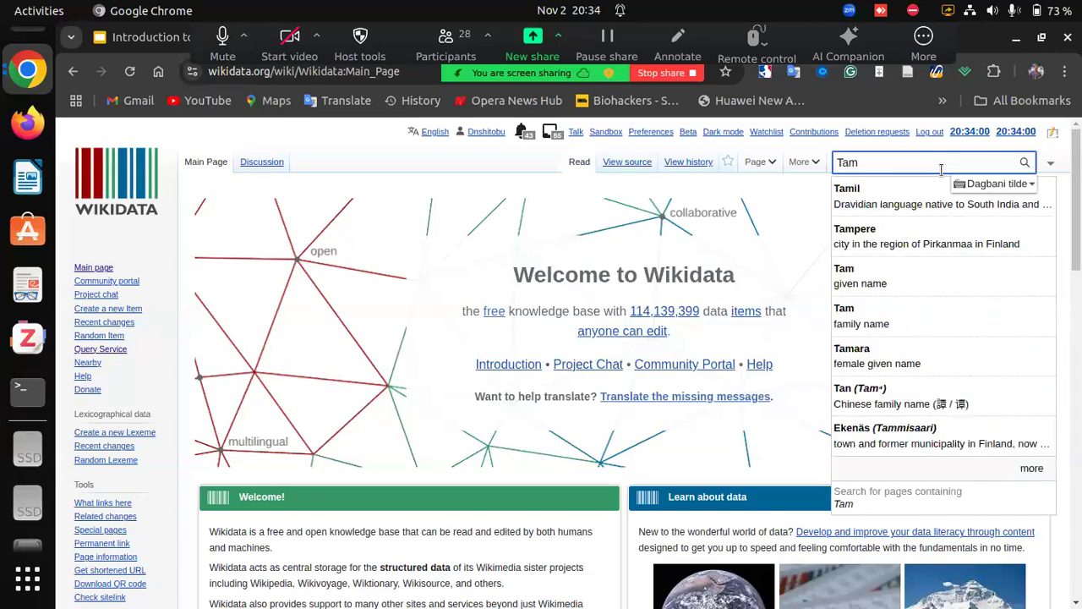
{"action": "type", "text": "ale"}
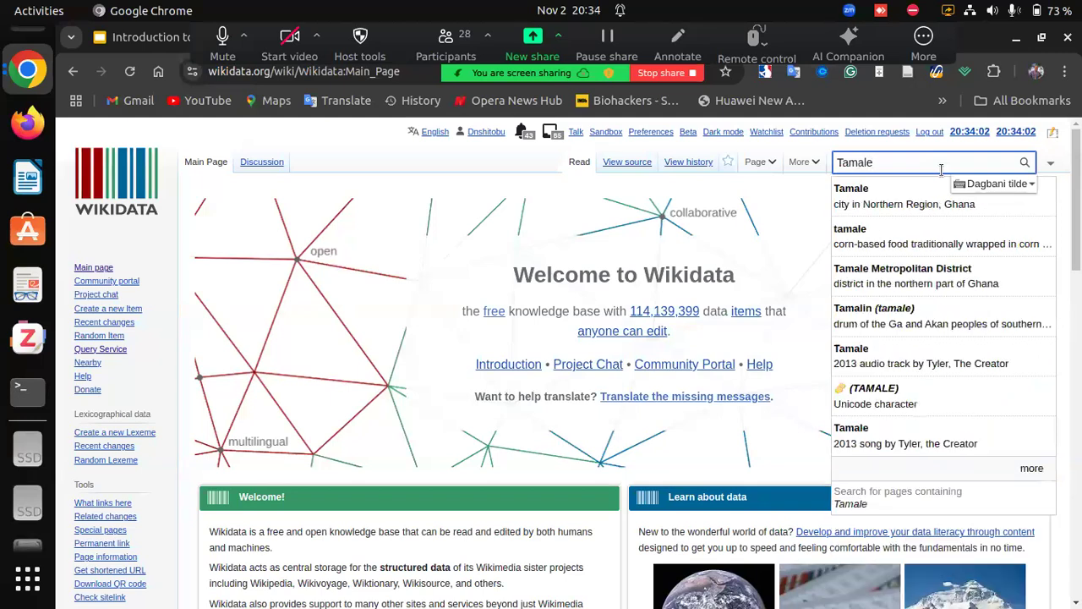
{"action": "key", "text": "Return"}
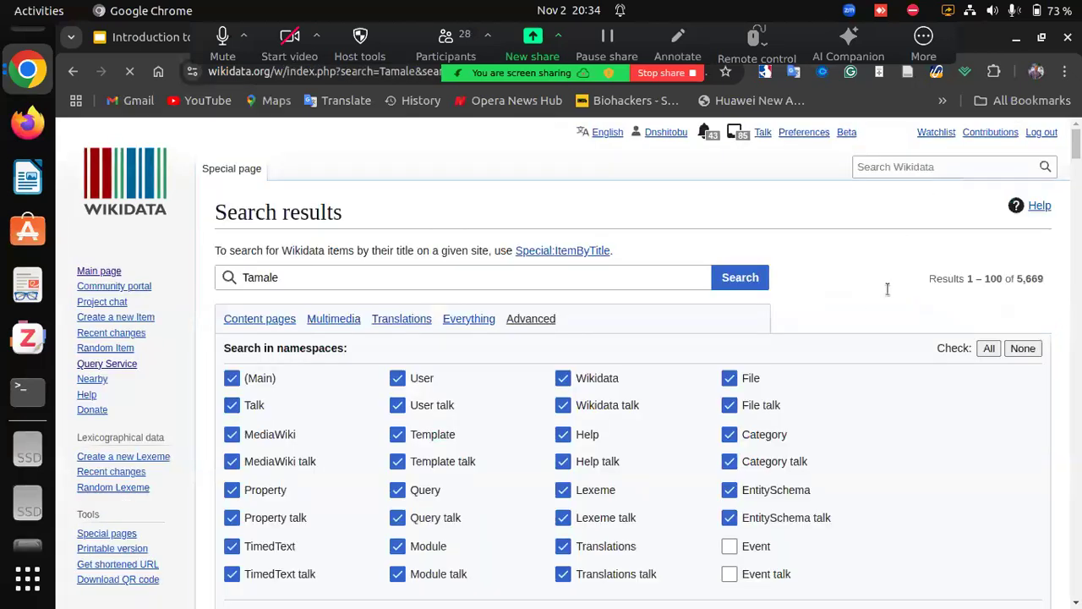
{"action": "scroll", "coordinate": [873, 330], "scroll_direction": "down", "scroll_amount": 4}
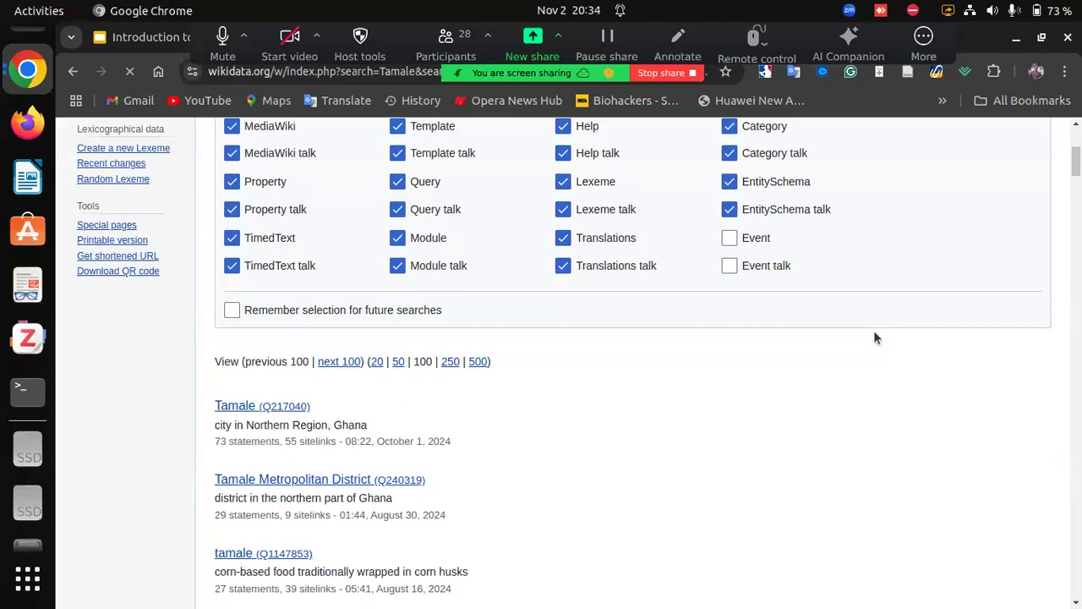
{"action": "scroll", "coordinate": [875, 338], "scroll_direction": "down", "scroll_amount": 1}
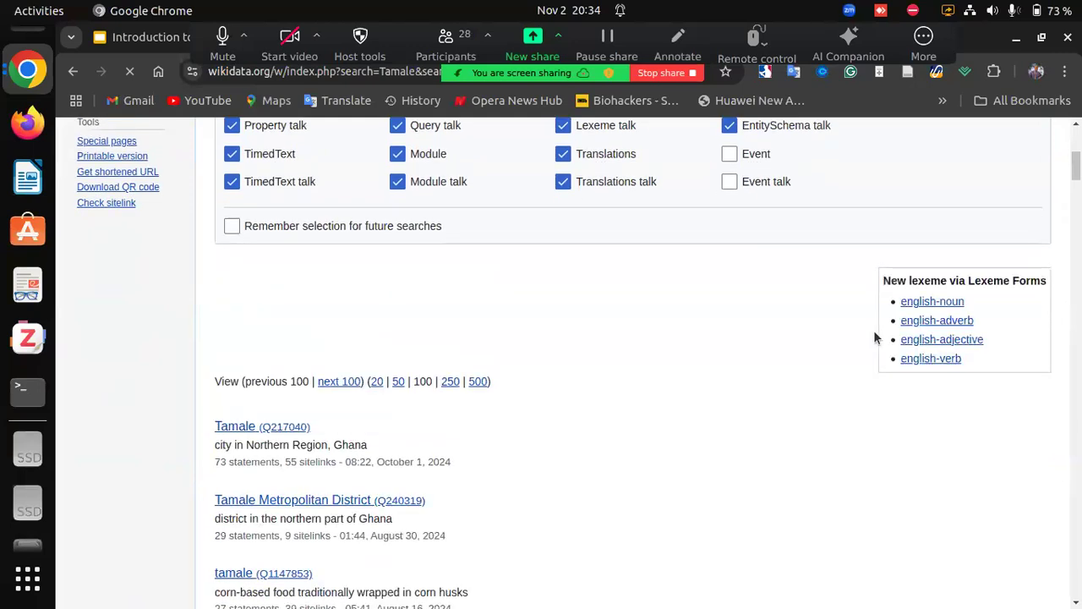
{"action": "scroll", "coordinate": [874, 338], "scroll_direction": "down", "scroll_amount": 2}
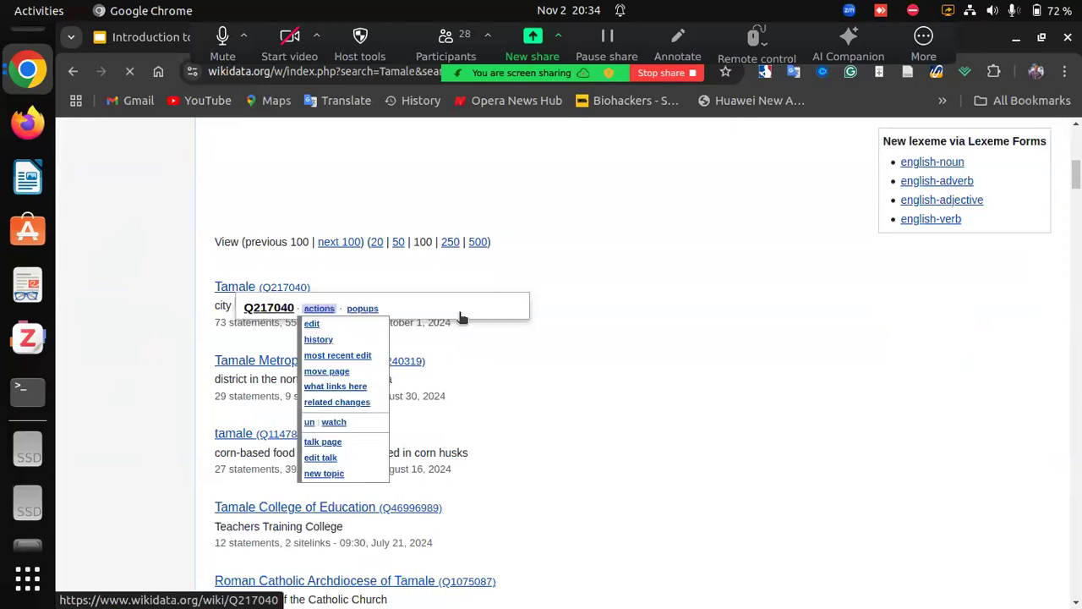
Open the Tamale (Q217040) item and expand its labels table to show contributors.
{"action": "left_click", "coordinate": [248, 289]}
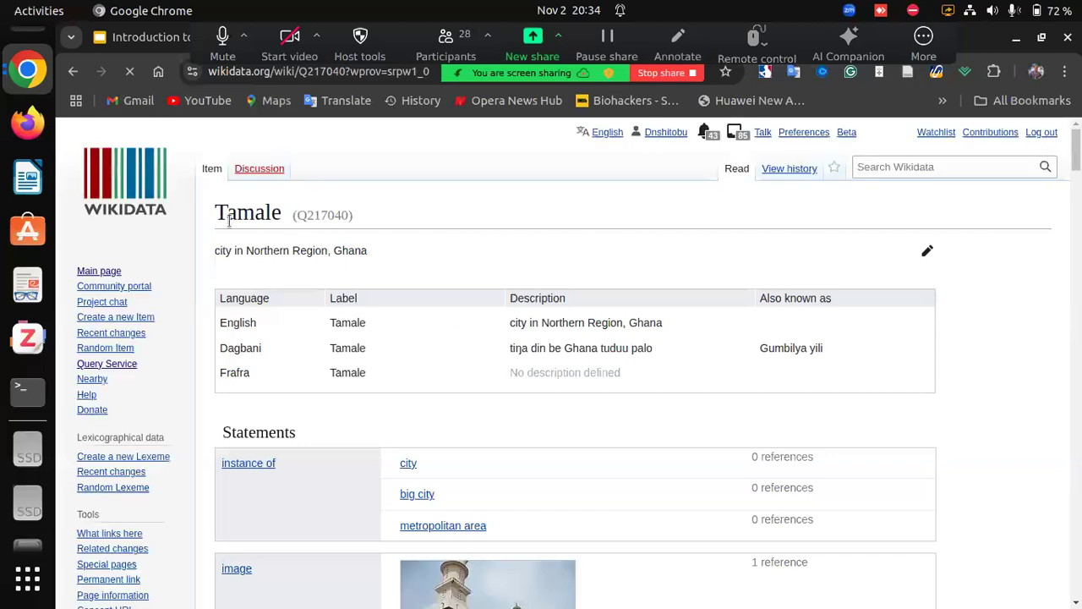
{"action": "left_click_drag", "start_coordinate": [216, 213], "coordinate": [295, 215]}
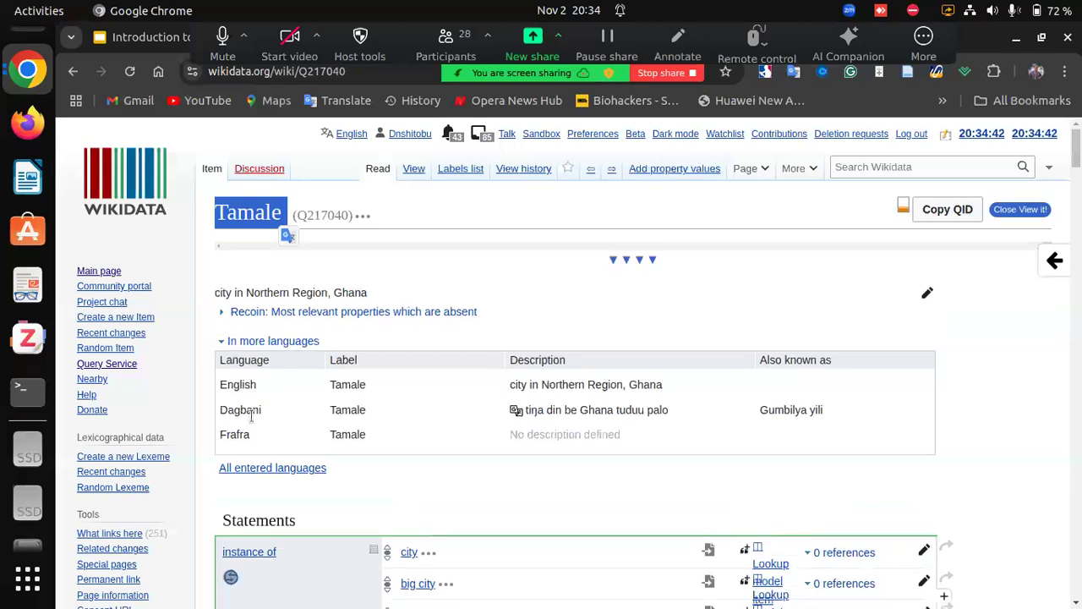
{"action": "scroll", "coordinate": [253, 415], "scroll_direction": "down", "scroll_amount": 2}
{"action": "scroll", "coordinate": [253, 415], "scroll_direction": "down", "scroll_amount": 3}
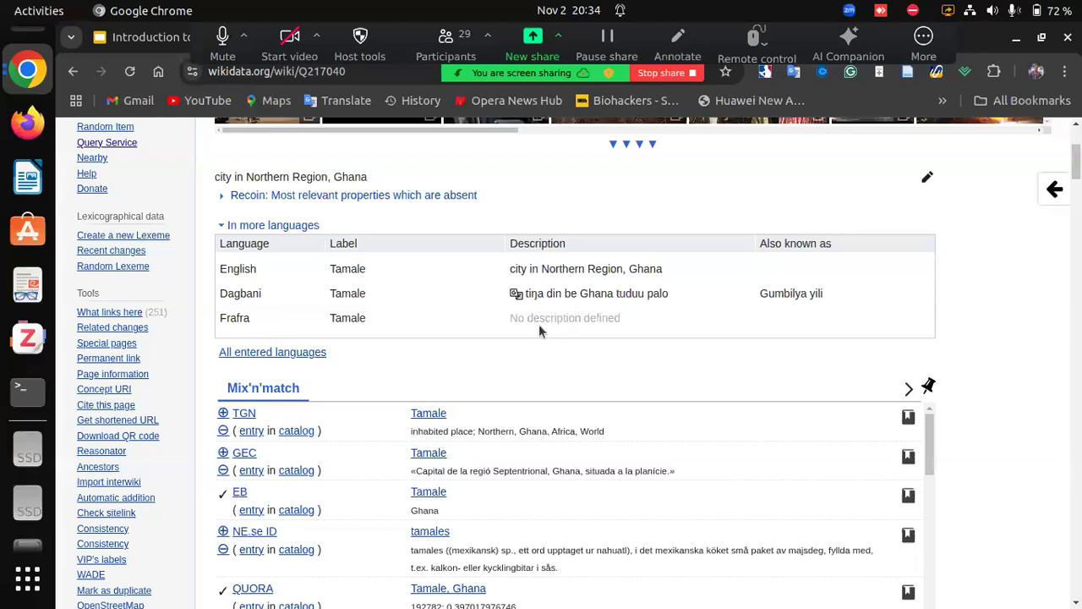
{"action": "left_click", "coordinate": [581, 325]}
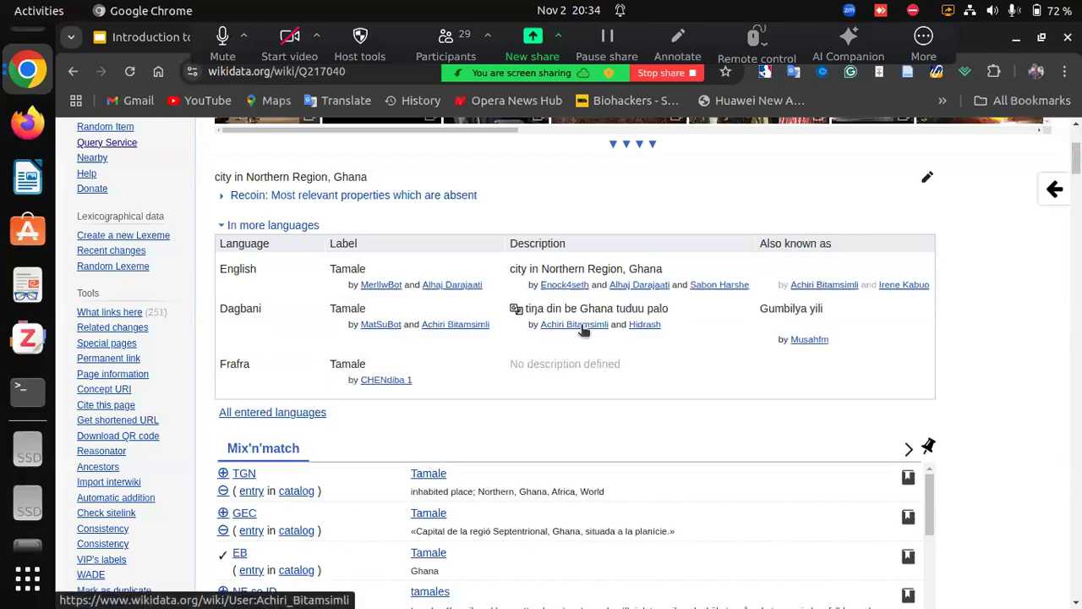
{"action": "scroll", "coordinate": [581, 330], "scroll_direction": "down", "scroll_amount": 4}
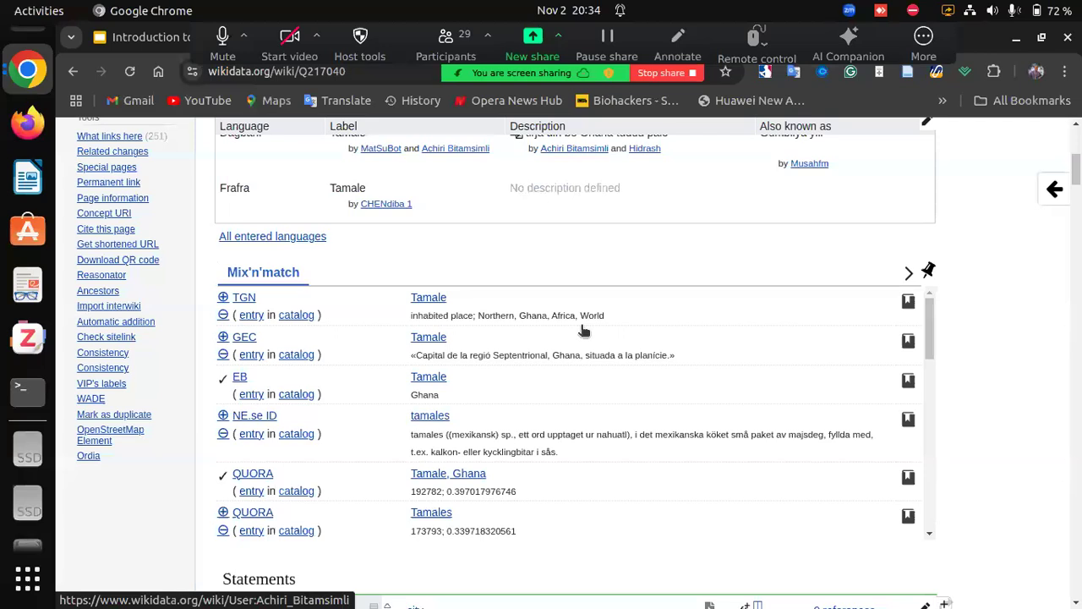
{"action": "scroll", "coordinate": [580, 329], "scroll_direction": "down", "scroll_amount": 5}
{"action": "scroll", "coordinate": [580, 332], "scroll_direction": "down", "scroll_amount": 5}
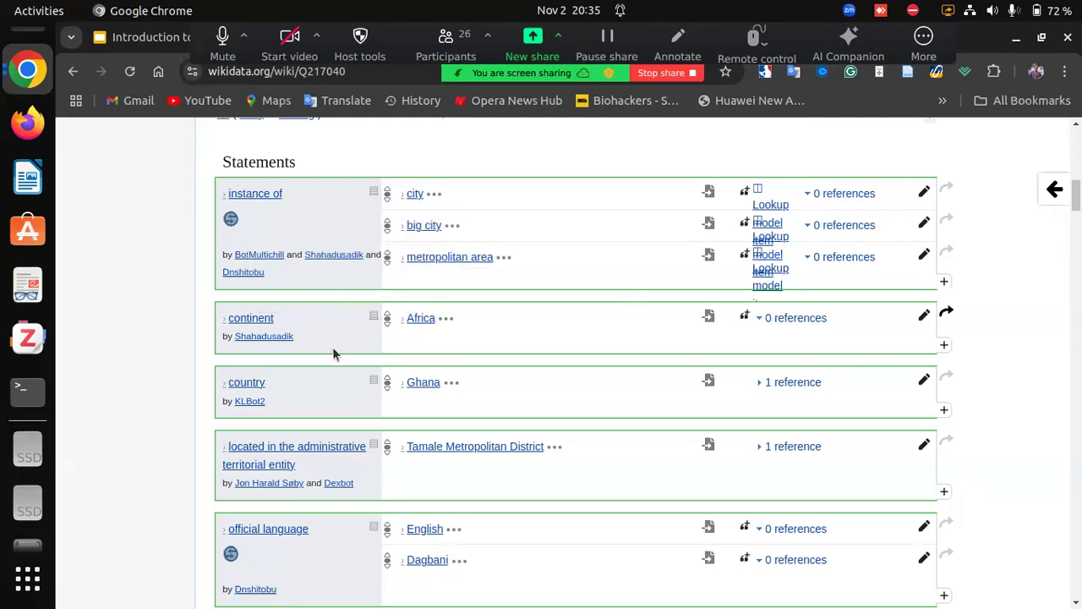
{"action": "scroll", "coordinate": [333, 350], "scroll_direction": "up", "scroll_amount": 1}
{"action": "scroll", "coordinate": [333, 350], "scroll_direction": "down", "scroll_amount": 1}
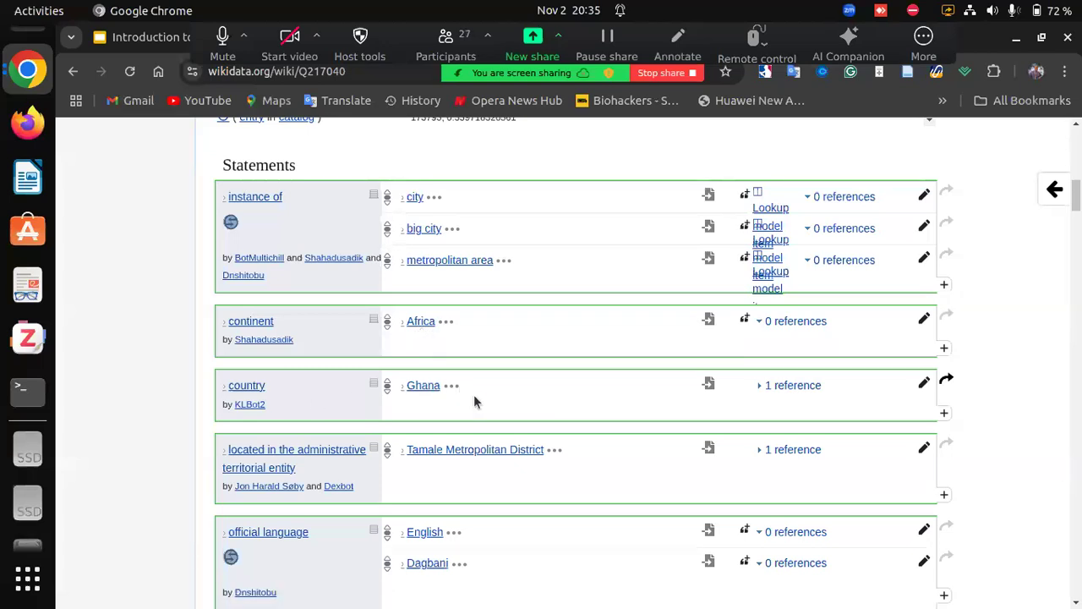
{"action": "scroll", "coordinate": [474, 402], "scroll_direction": "down", "scroll_amount": 3}
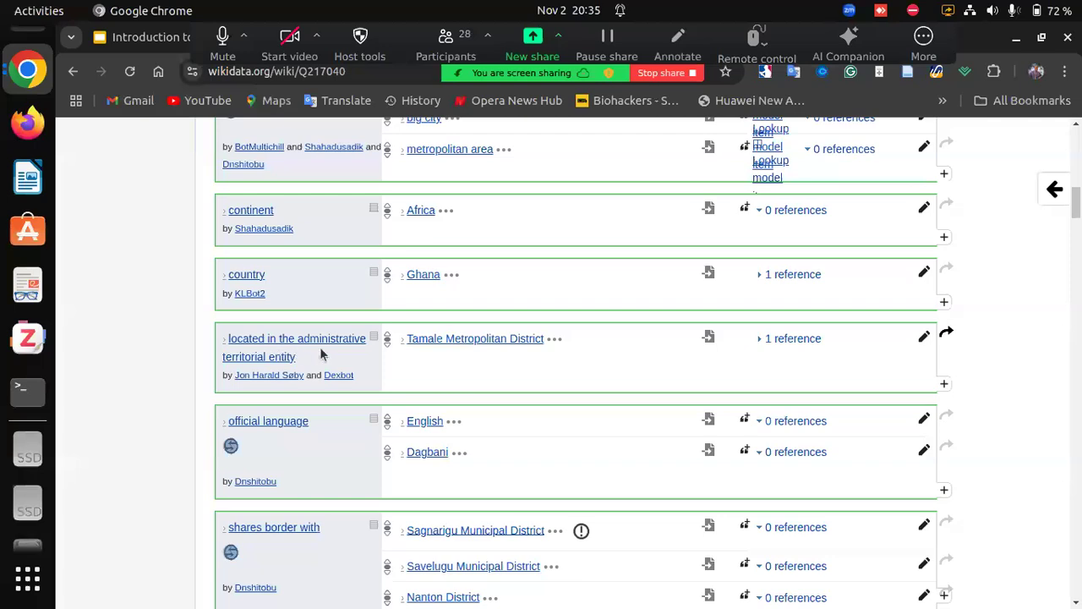
{"action": "mouse_move", "coordinate": [287, 363]}
{"action": "scroll", "coordinate": [546, 471], "scroll_direction": "down", "scroll_amount": 4}
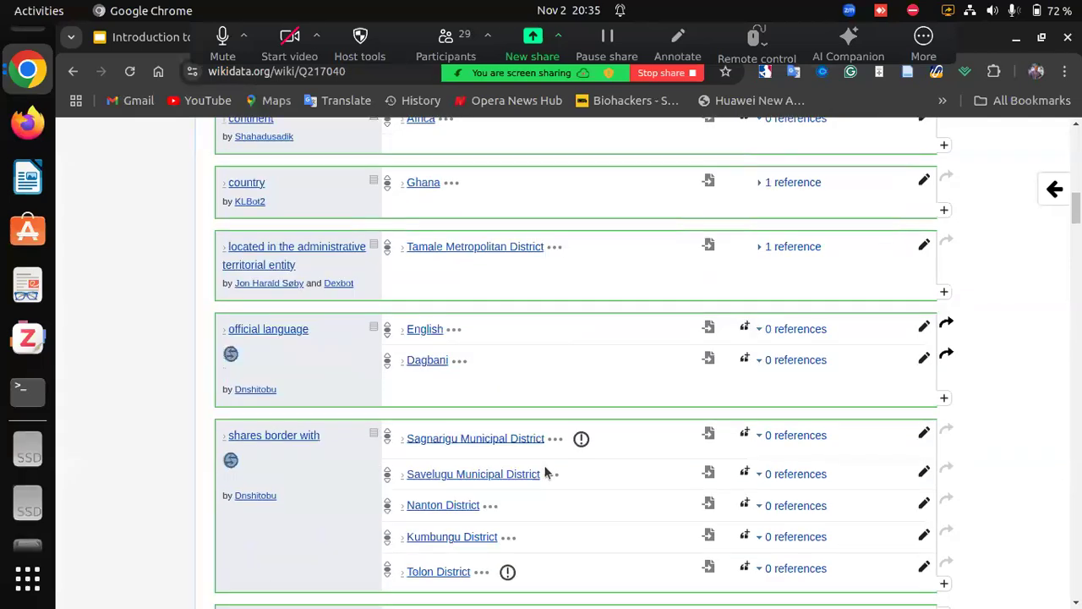
{"action": "mouse_move", "coordinate": [429, 251]}
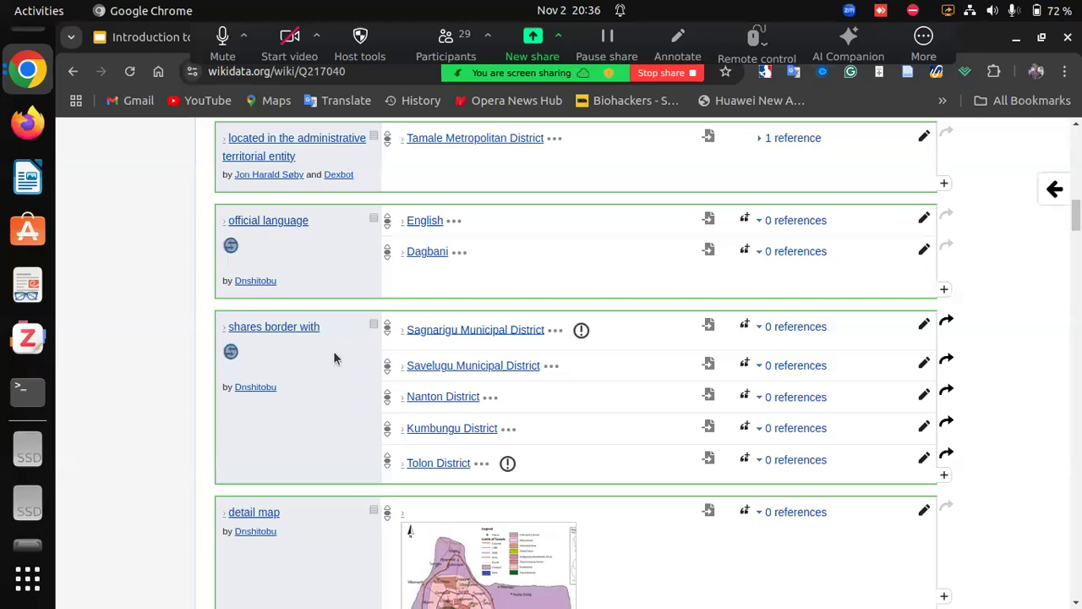
{"action": "mouse_move", "coordinate": [425, 337]}
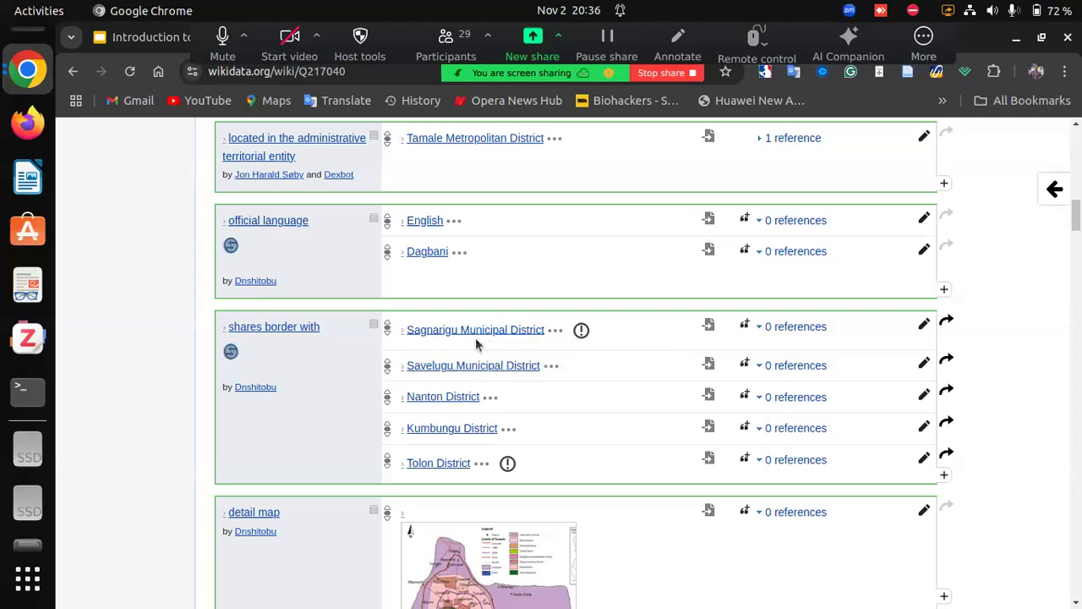
{"action": "scroll", "coordinate": [506, 402], "scroll_direction": "down", "scroll_amount": 15}
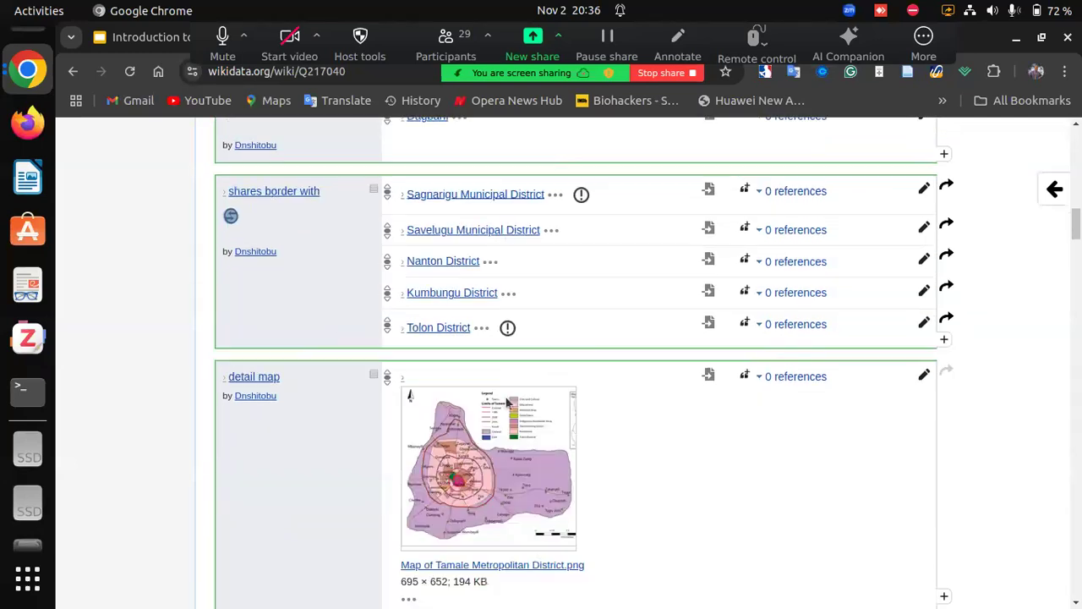
Scroll back up to the title of the Tamale (Q217040) item page.
{"action": "scroll", "coordinate": [505, 403], "scroll_direction": "up", "scroll_amount": 10}
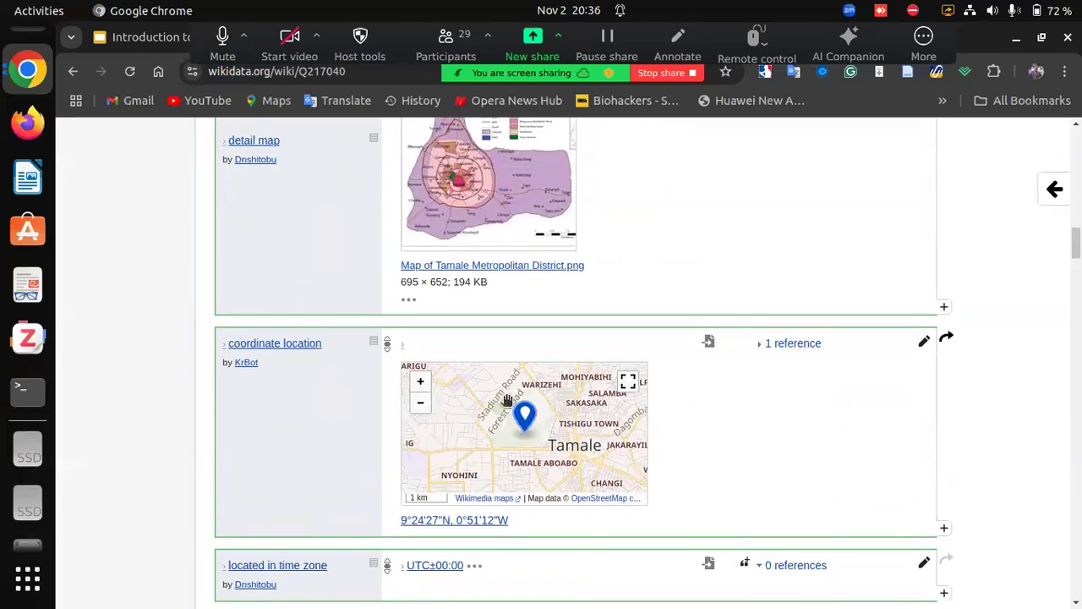
{"action": "scroll", "coordinate": [507, 400], "scroll_direction": "up", "scroll_amount": 2}
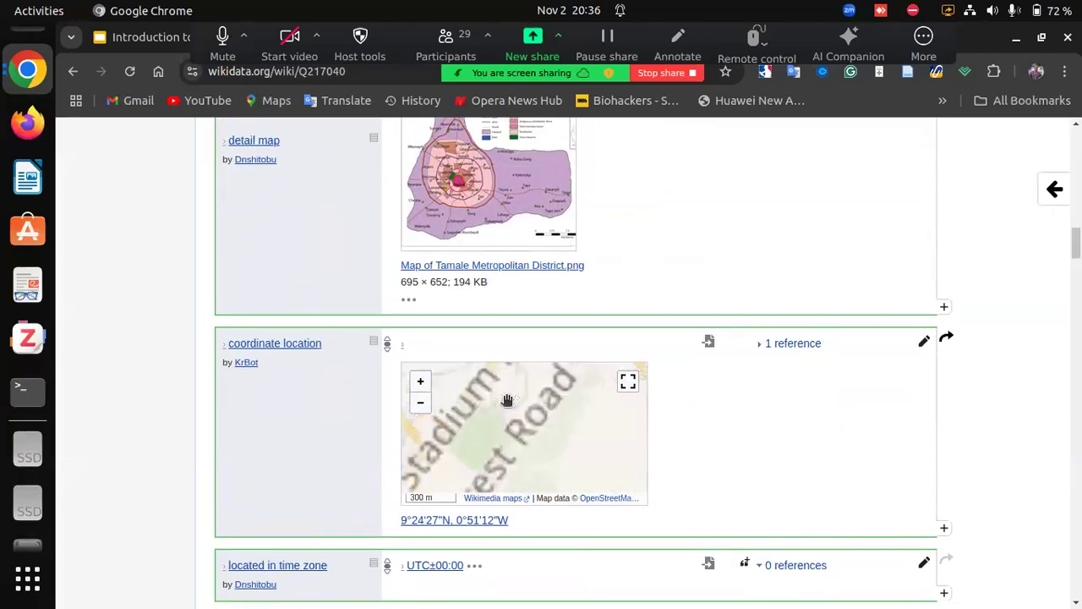
{"action": "scroll", "coordinate": [765, 192], "scroll_direction": "up", "scroll_amount": 4}
{"action": "scroll", "coordinate": [765, 191], "scroll_direction": "up", "scroll_amount": 15}
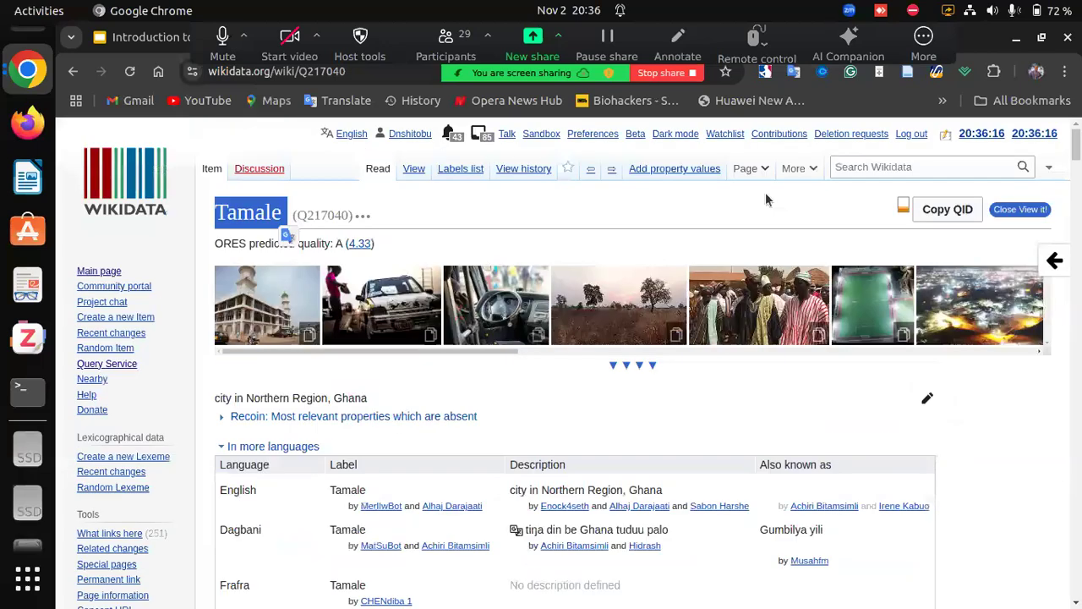
{"action": "left_click", "coordinate": [858, 165]}
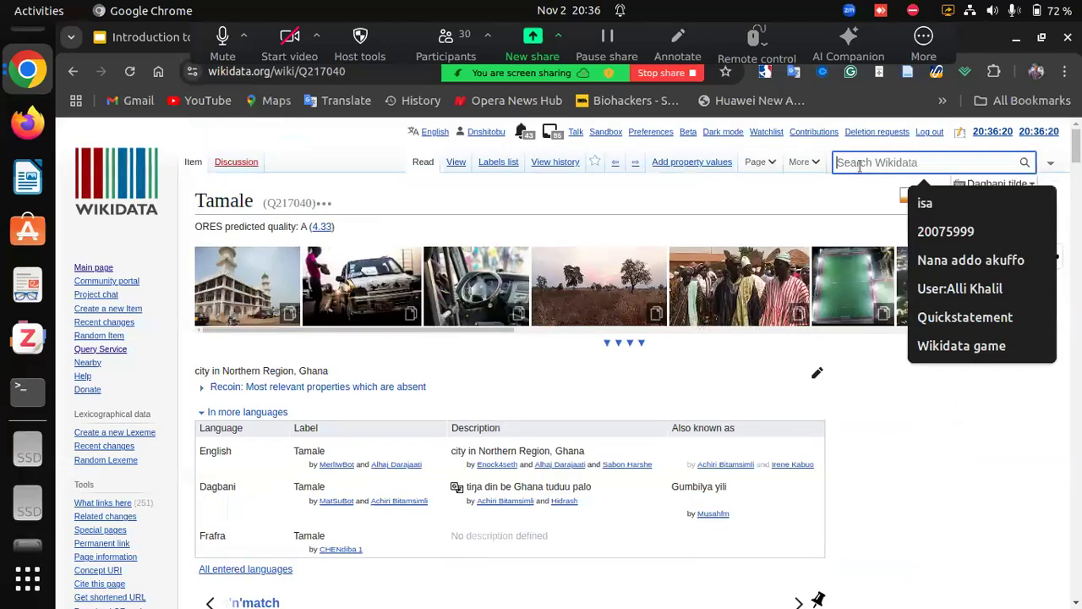
{"action": "type", "text": "g"}
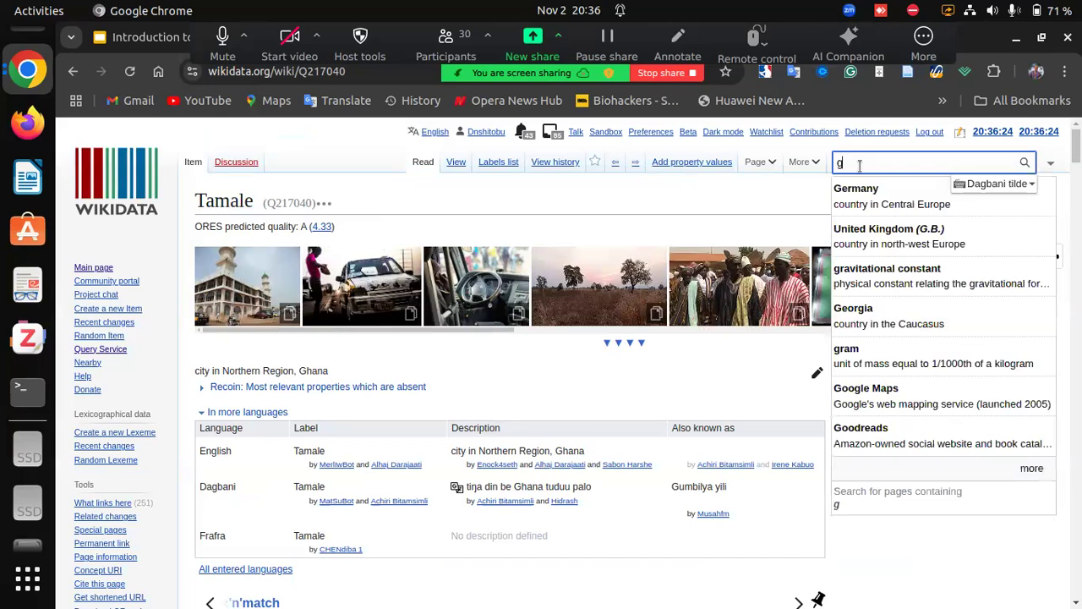
{"action": "key", "text": "BackSpace"}
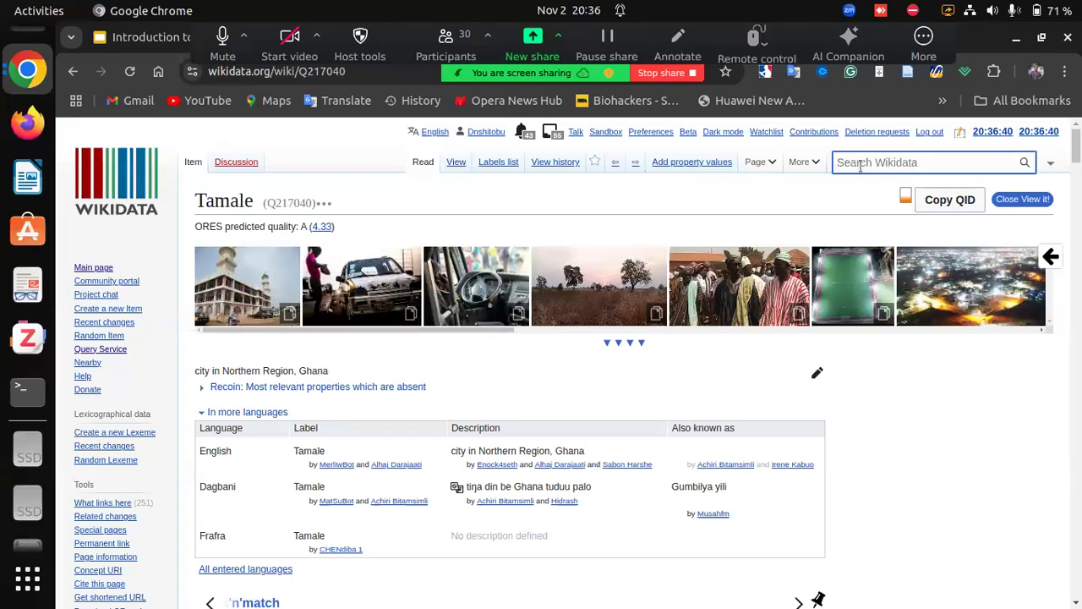
{"action": "left_click", "coordinate": [879, 163]}
Enter 'Red clay' in the search box and run the full search.
{"action": "type", "text": "Red"}
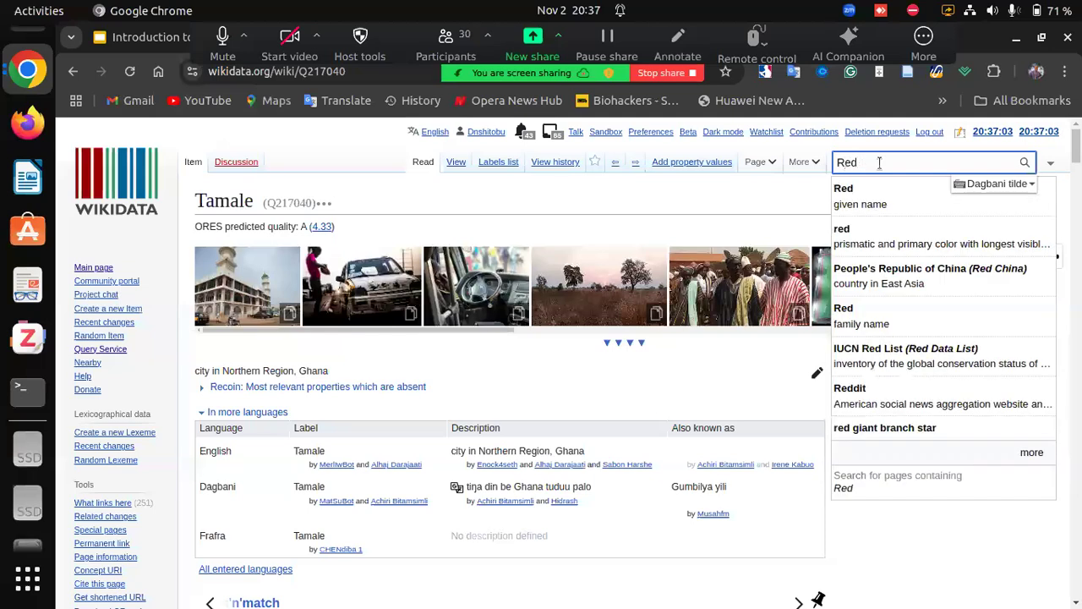
{"action": "type", "text": " clay"}
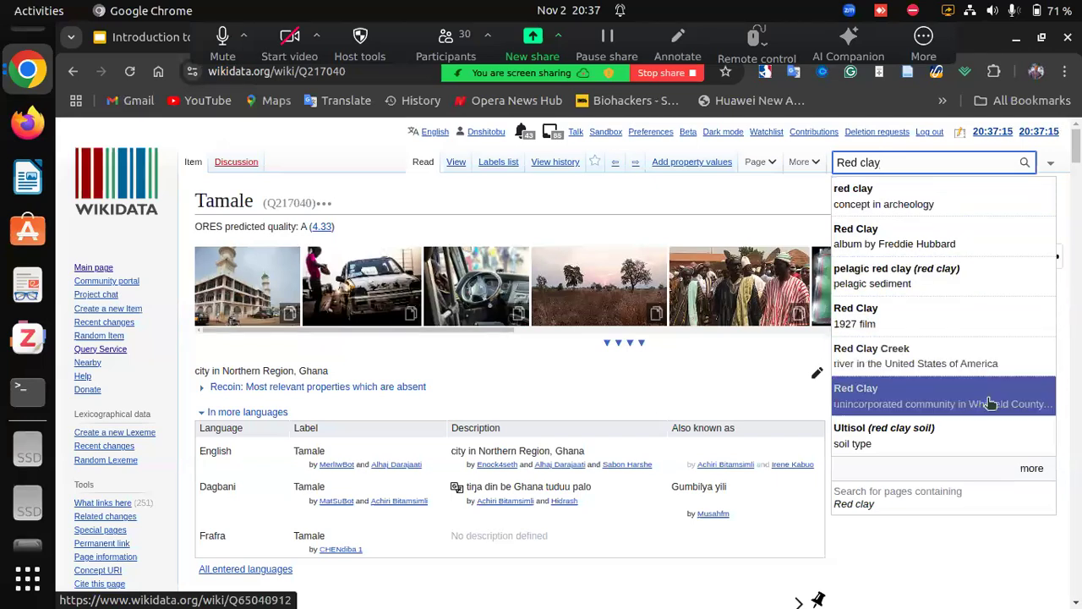
{"action": "left_click", "coordinate": [1023, 164]}
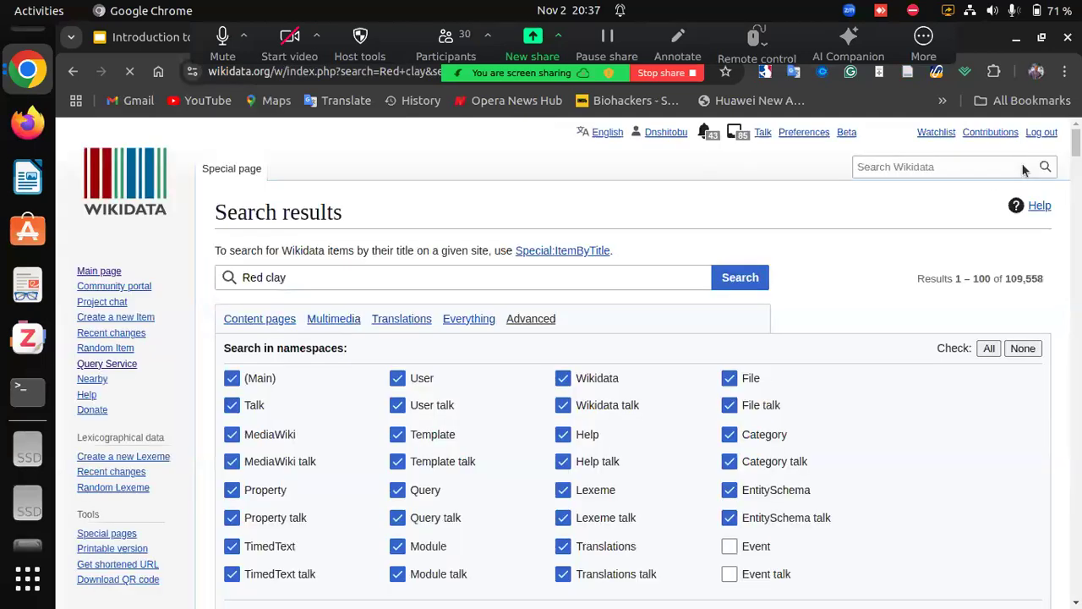
Scroll the 'Red clay' results to Red Clay (Q7303894), Red Clay Ramblers and Red Clay State Park.
{"action": "scroll", "coordinate": [891, 433], "scroll_direction": "down", "scroll_amount": 5}
{"action": "scroll", "coordinate": [891, 433], "scroll_direction": "down", "scroll_amount": 4}
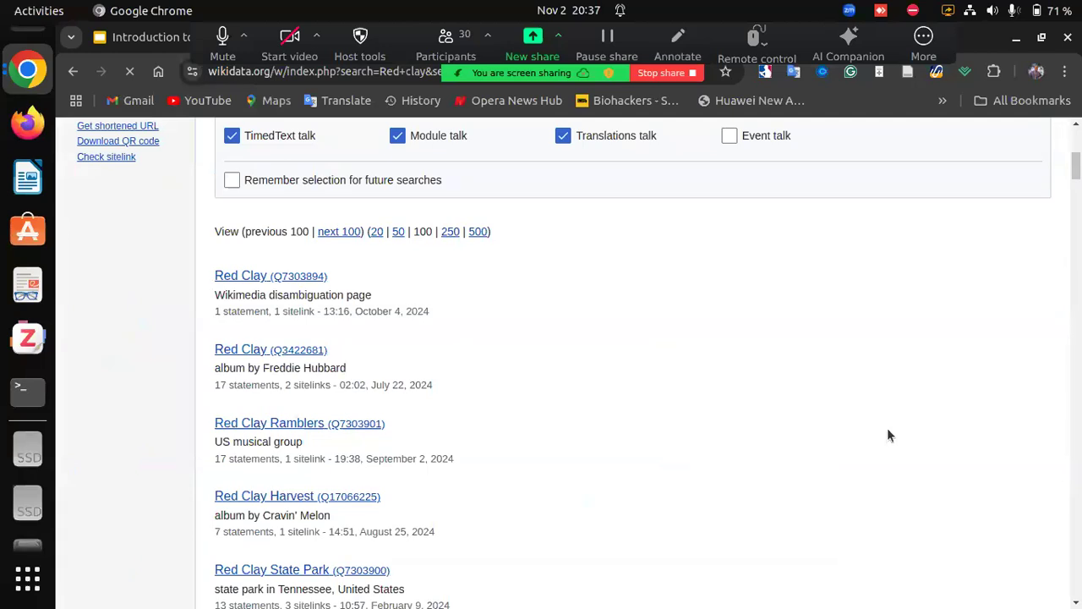
{"action": "scroll", "coordinate": [888, 434], "scroll_direction": "up", "scroll_amount": 5}
{"action": "scroll", "coordinate": [888, 434], "scroll_direction": "up", "scroll_amount": 2}
{"action": "scroll", "coordinate": [888, 434], "scroll_direction": "down", "scroll_amount": 8}
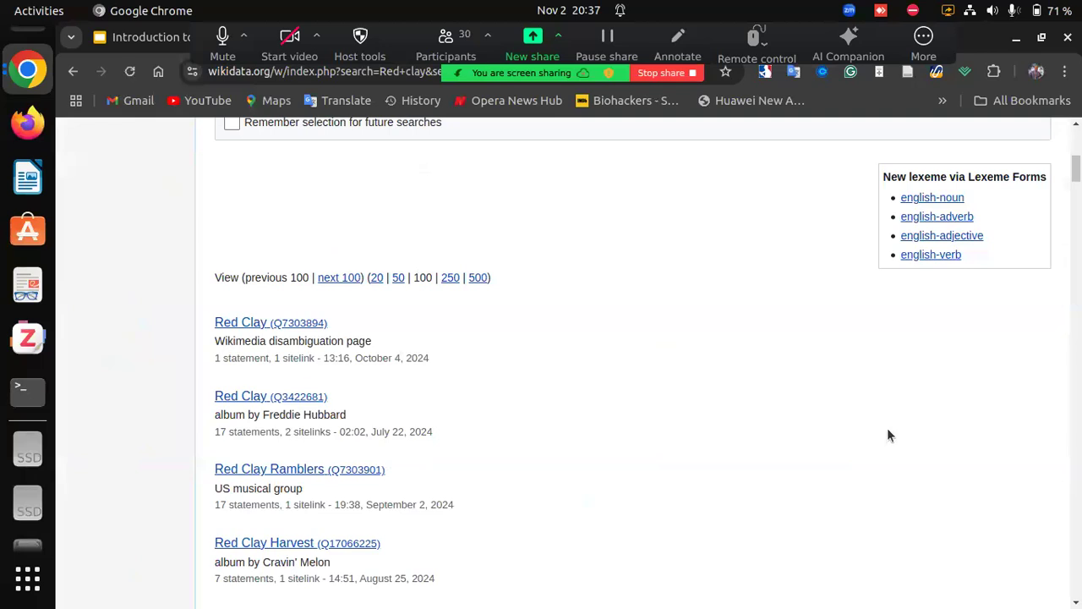
{"action": "scroll", "coordinate": [887, 435], "scroll_direction": "down", "scroll_amount": 1}
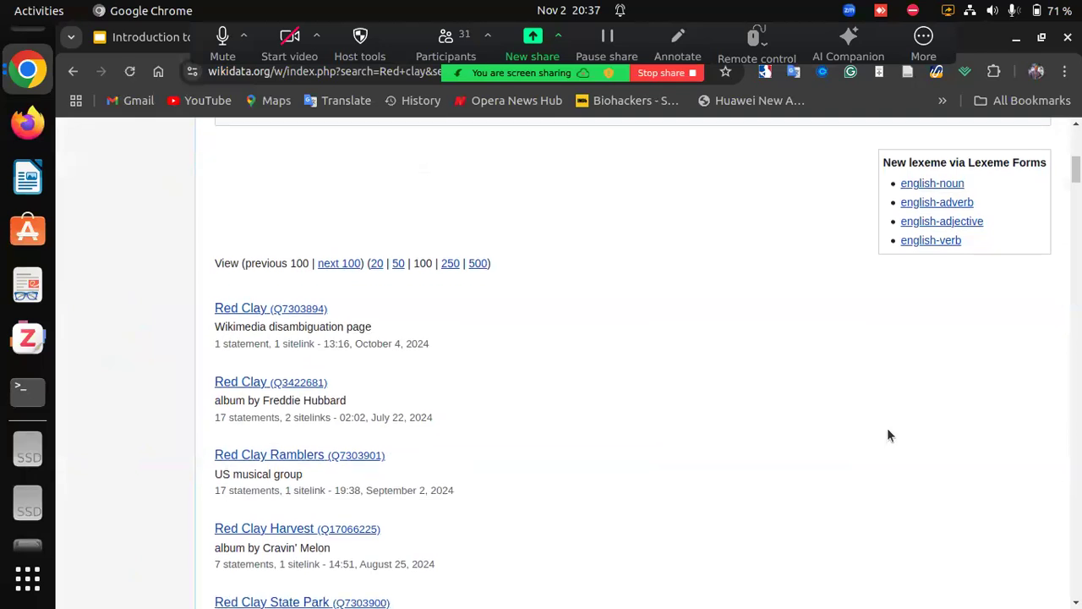
{"action": "scroll", "coordinate": [886, 435], "scroll_direction": "down", "scroll_amount": 2}
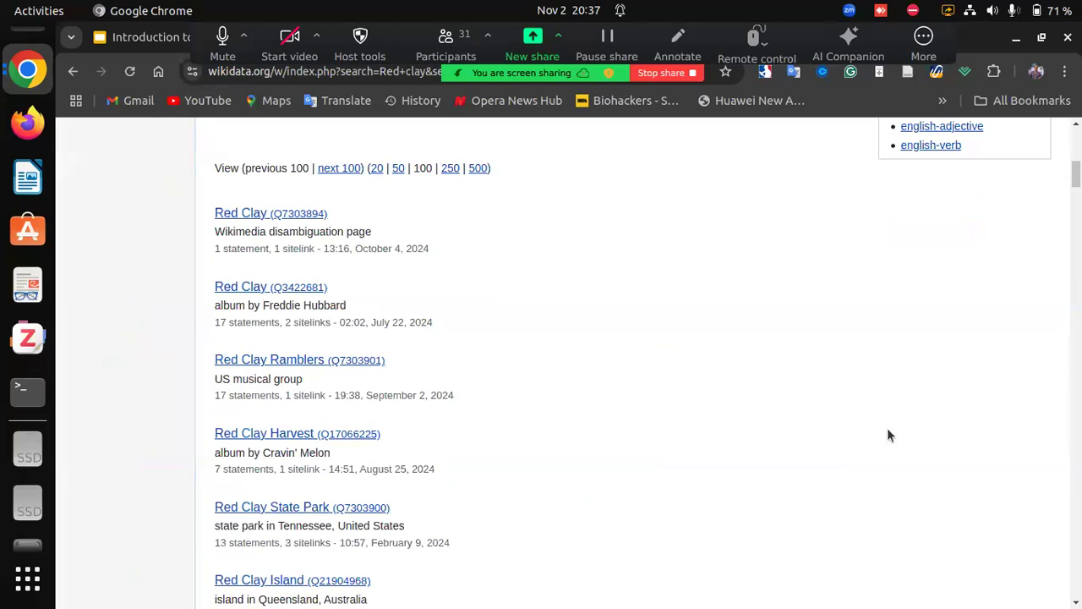
{"action": "scroll", "coordinate": [888, 435], "scroll_direction": "down", "scroll_amount": 1}
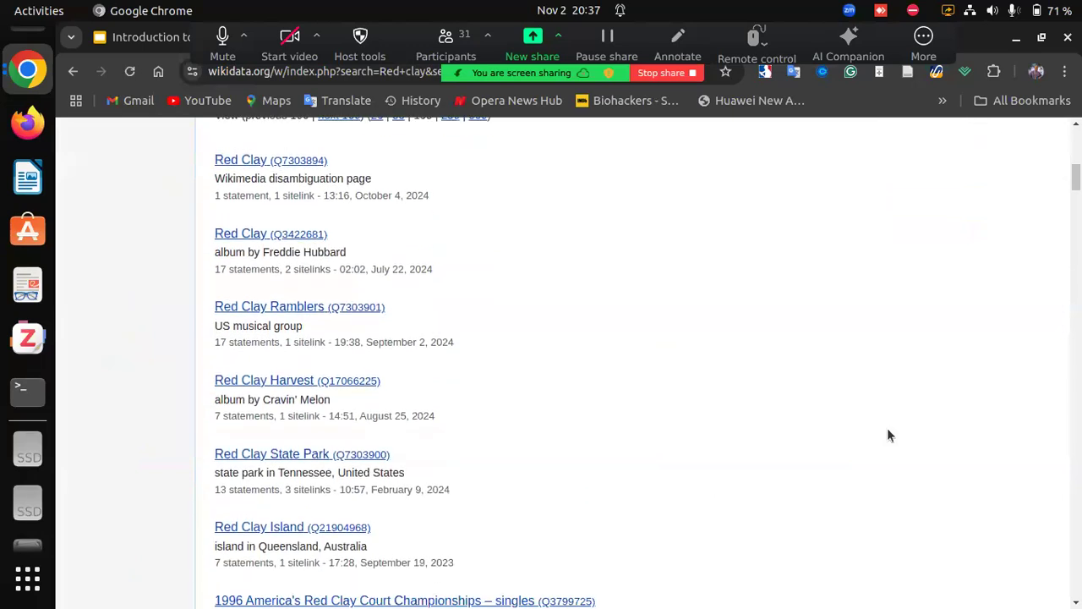
{"action": "scroll", "coordinate": [887, 434], "scroll_direction": "up", "scroll_amount": 1}
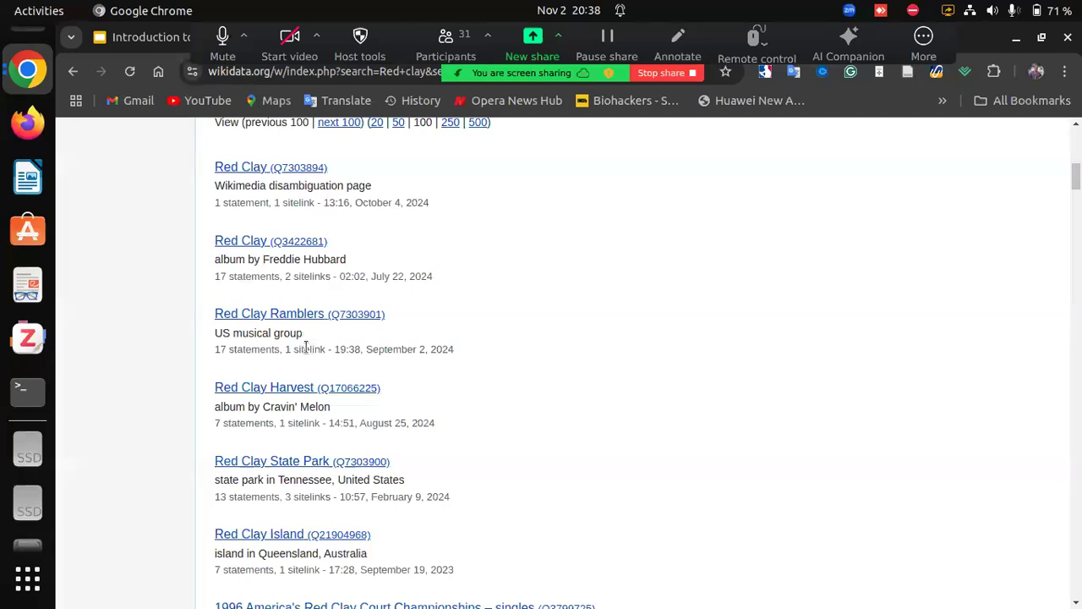
Scroll far down the 'Red clay' results to locate Red Clay Studio (Q116982152).
{"action": "scroll", "coordinate": [306, 346], "scroll_direction": "down", "scroll_amount": 5}
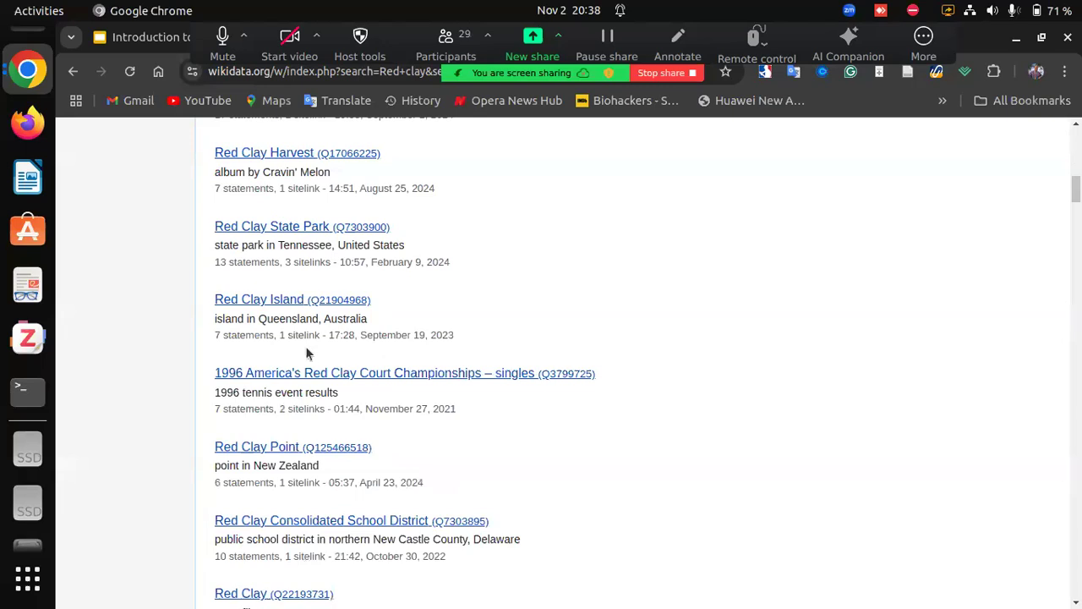
{"action": "scroll", "coordinate": [306, 348], "scroll_direction": "down", "scroll_amount": 1}
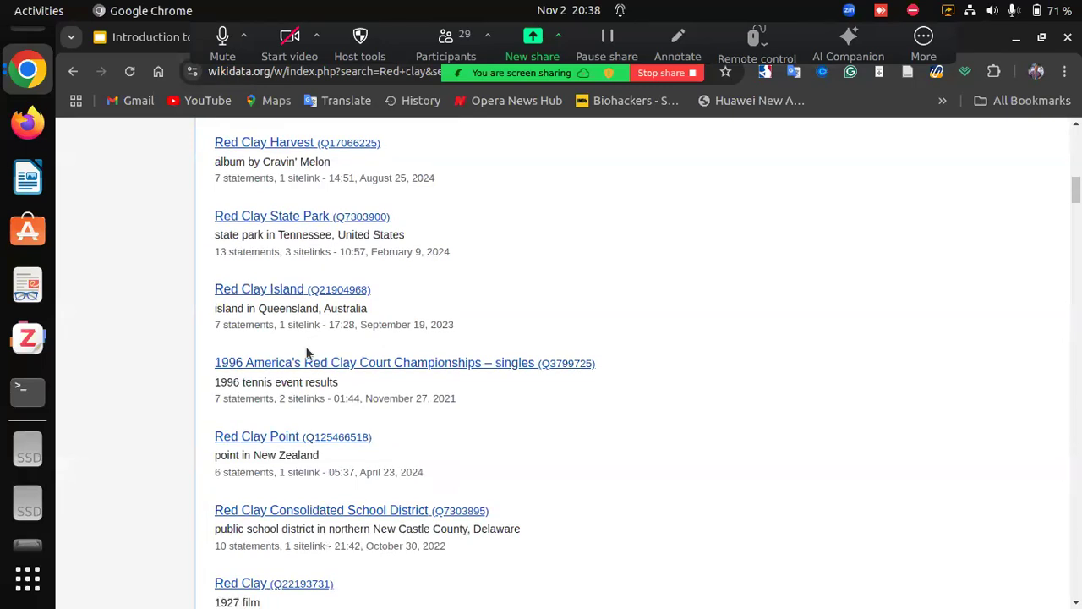
{"action": "scroll", "coordinate": [306, 354], "scroll_direction": "down", "scroll_amount": 4}
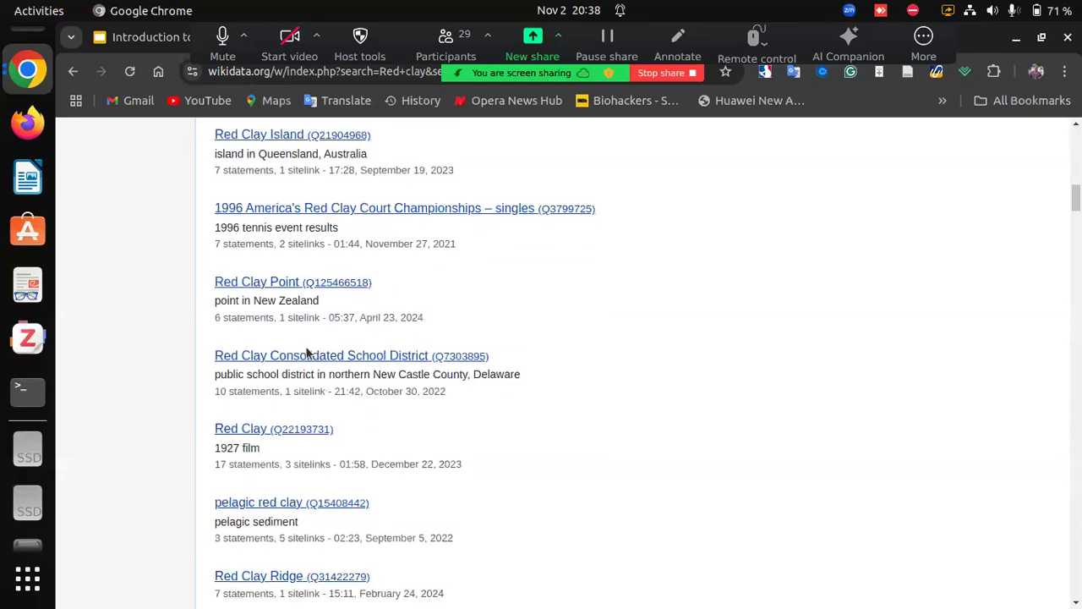
{"action": "scroll", "coordinate": [306, 350], "scroll_direction": "down", "scroll_amount": 1}
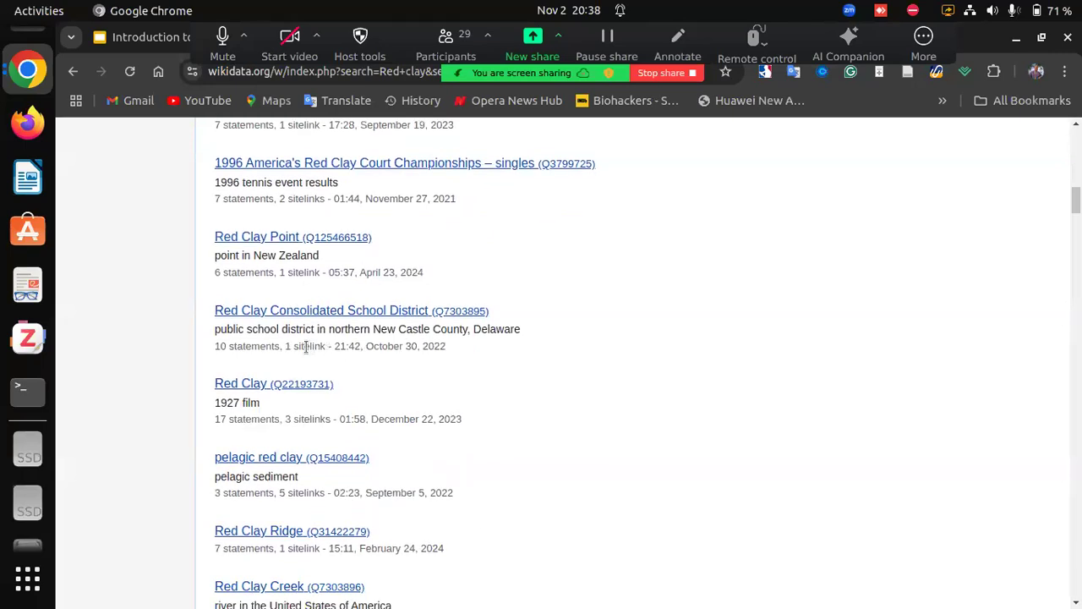
{"action": "scroll", "coordinate": [305, 346], "scroll_direction": "down", "scroll_amount": 1}
{"action": "scroll", "coordinate": [306, 346], "scroll_direction": "down", "scroll_amount": 1}
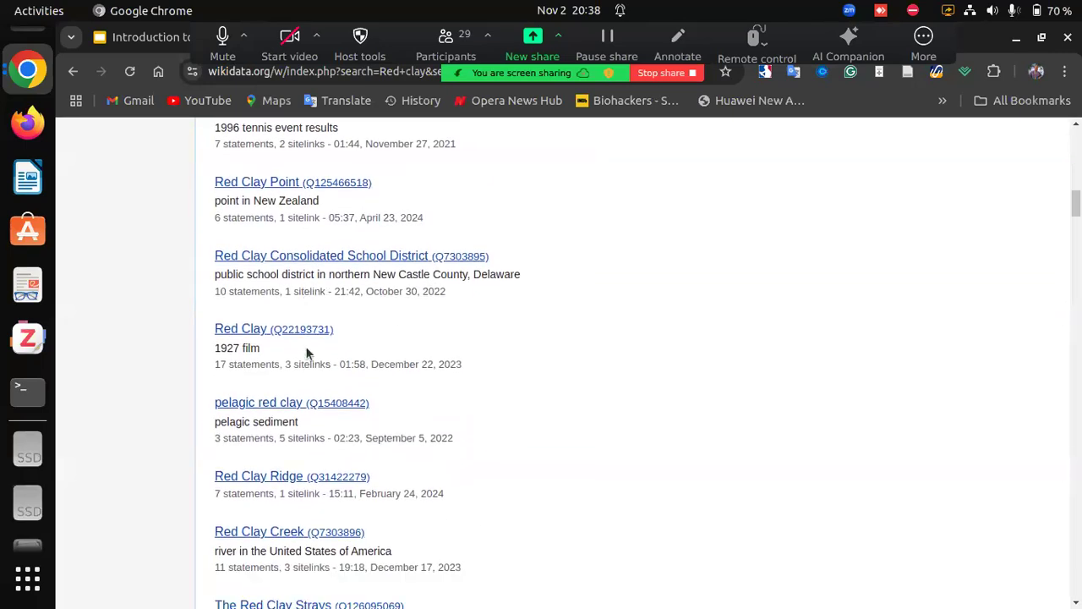
{"action": "scroll", "coordinate": [306, 352], "scroll_direction": "down", "scroll_amount": 1}
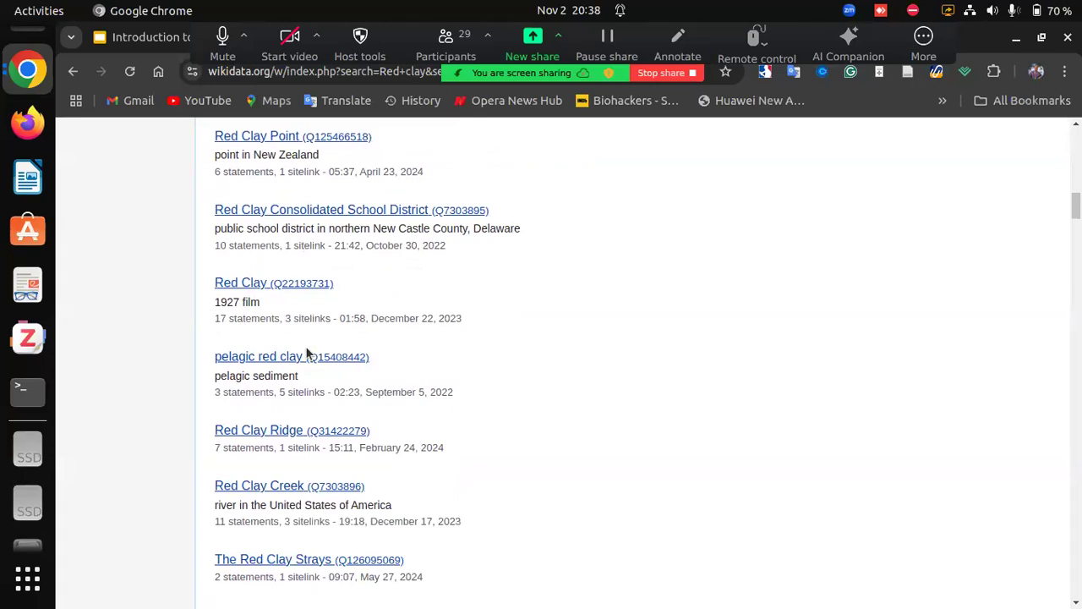
{"action": "scroll", "coordinate": [307, 354], "scroll_direction": "down", "scroll_amount": 4}
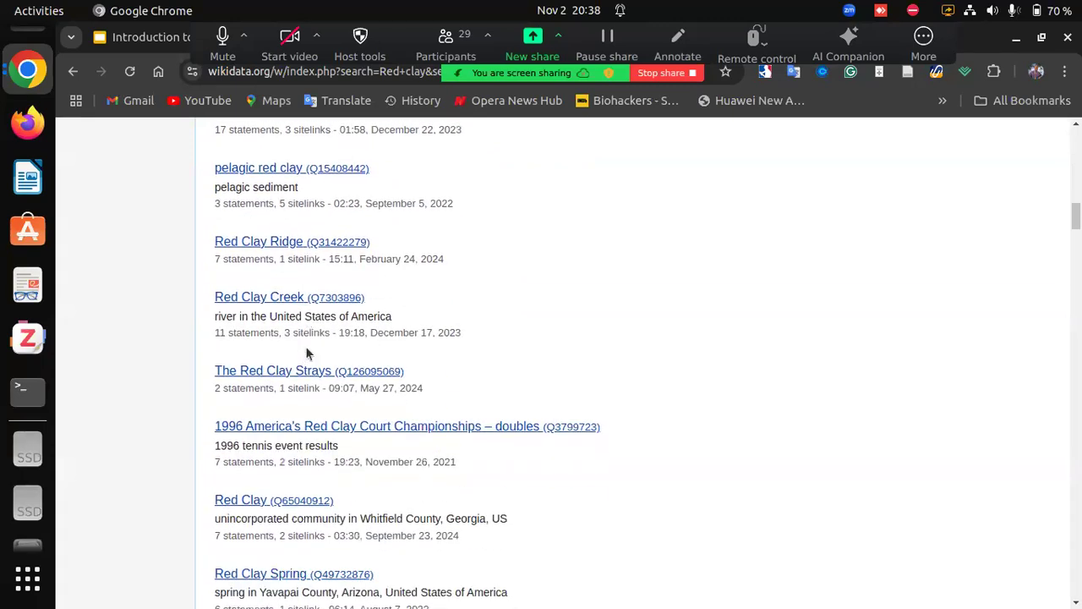
{"action": "scroll", "coordinate": [307, 353], "scroll_direction": "down", "scroll_amount": 4}
{"action": "scroll", "coordinate": [305, 346], "scroll_direction": "down", "scroll_amount": 3}
{"action": "scroll", "coordinate": [306, 349], "scroll_direction": "down", "scroll_amount": 1}
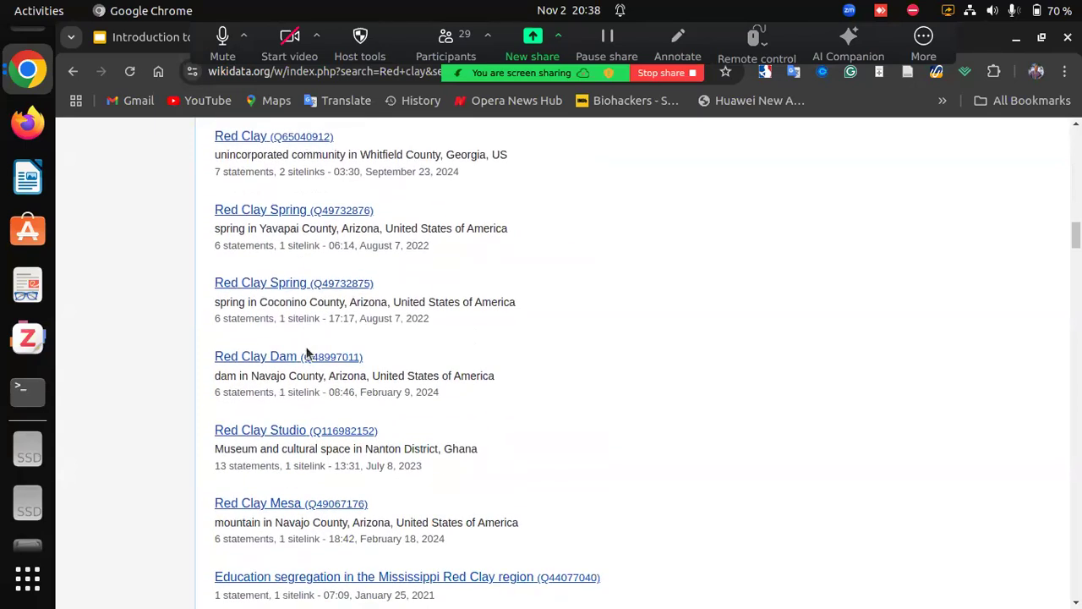
{"action": "scroll", "coordinate": [307, 354], "scroll_direction": "down", "scroll_amount": 2}
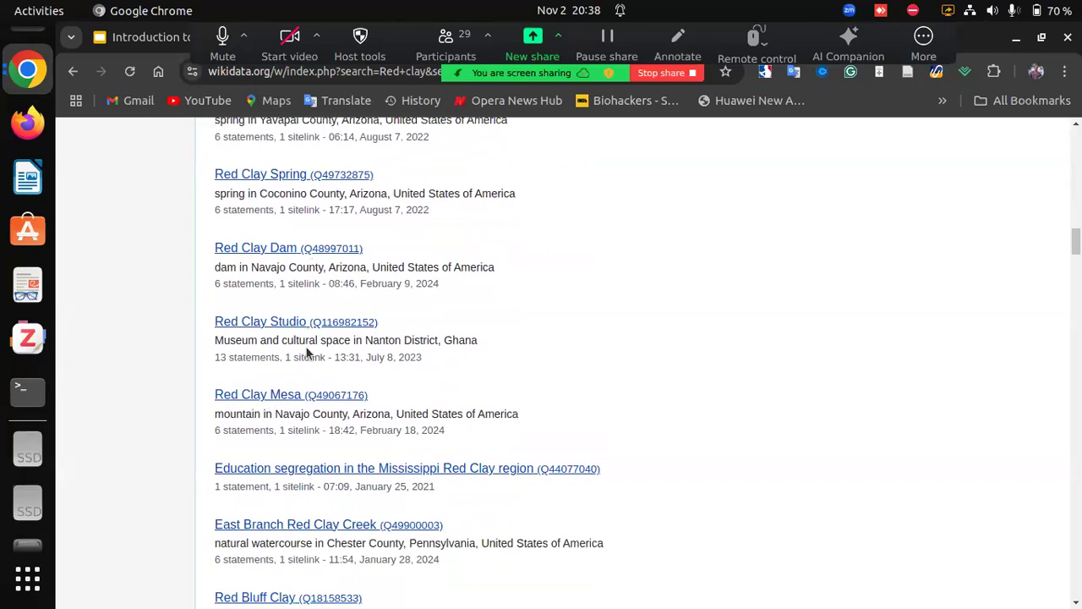
{"action": "scroll", "coordinate": [307, 354], "scroll_direction": "down", "scroll_amount": 1}
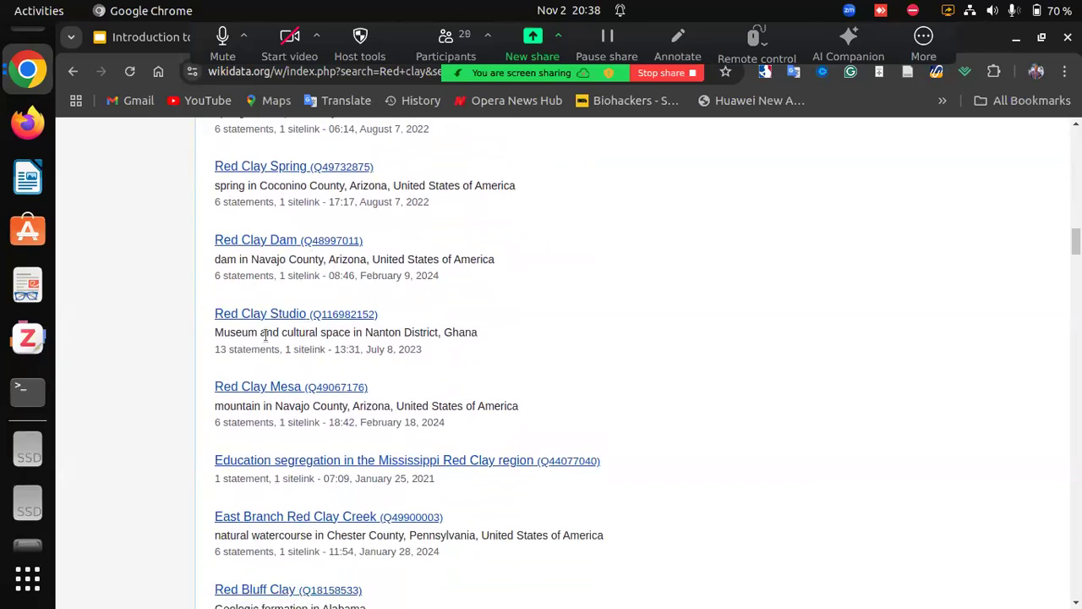
{"action": "mouse_move", "coordinate": [290, 317]}
{"action": "scroll", "coordinate": [460, 287], "scroll_direction": "down", "scroll_amount": 3}
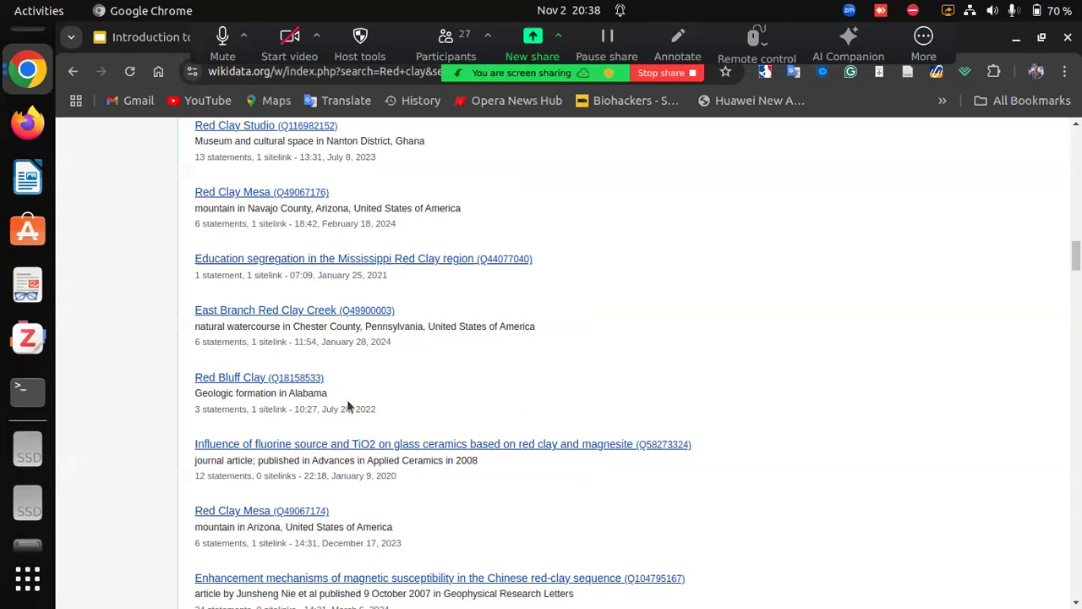
{"action": "scroll", "coordinate": [346, 402], "scroll_direction": "down", "scroll_amount": 1}
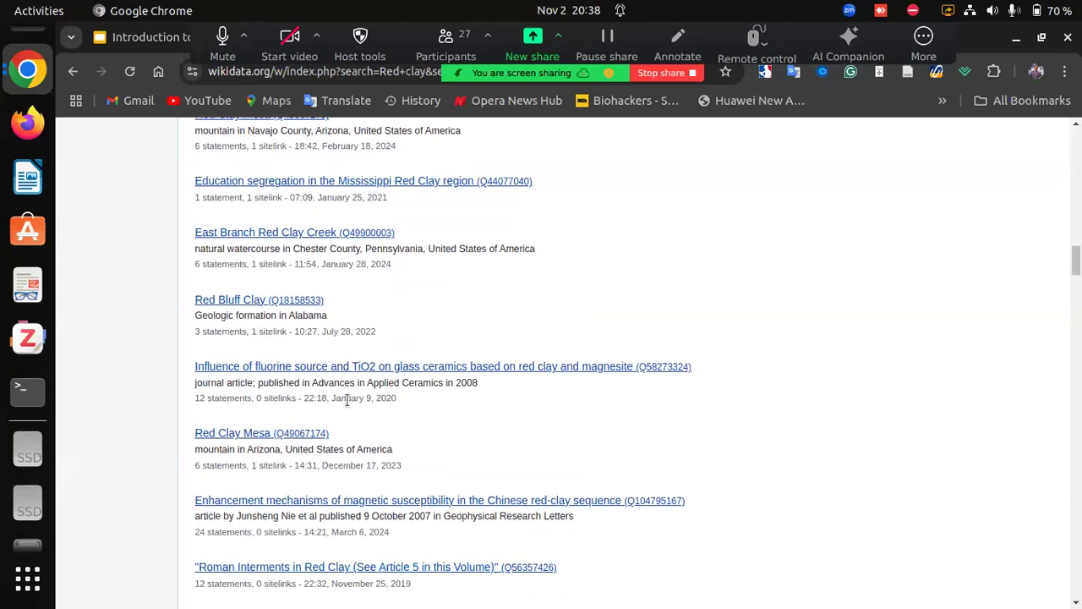
{"action": "scroll", "coordinate": [346, 402], "scroll_direction": "up", "scroll_amount": 3}
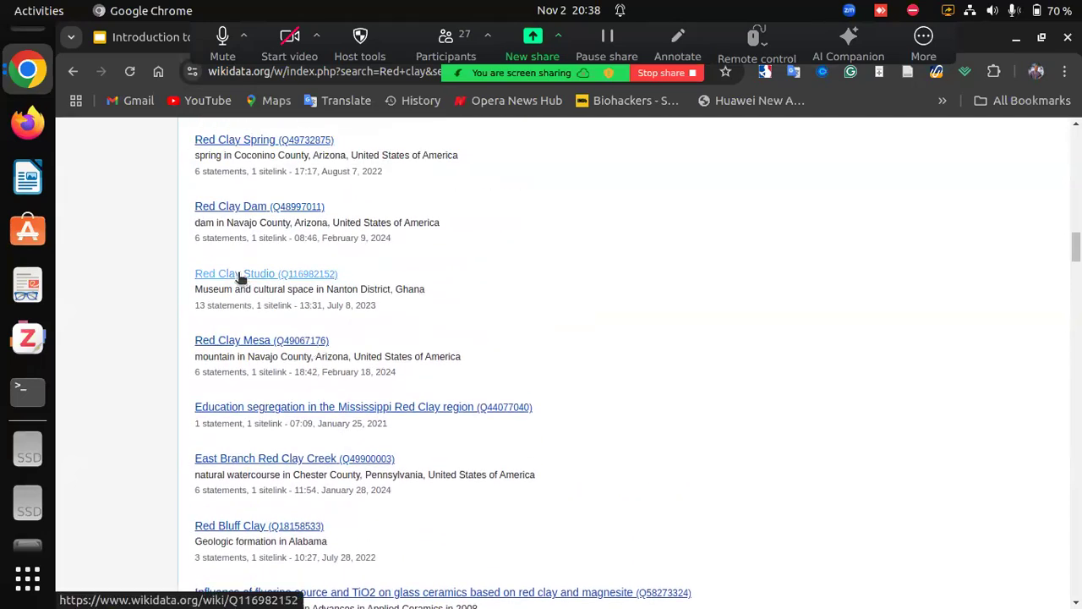
Open the Red Clay Studio (Q116982152) item and scroll through its labels and statements.
{"action": "mouse_move", "coordinate": [251, 282]}
{"action": "left_click", "coordinate": [241, 279]}
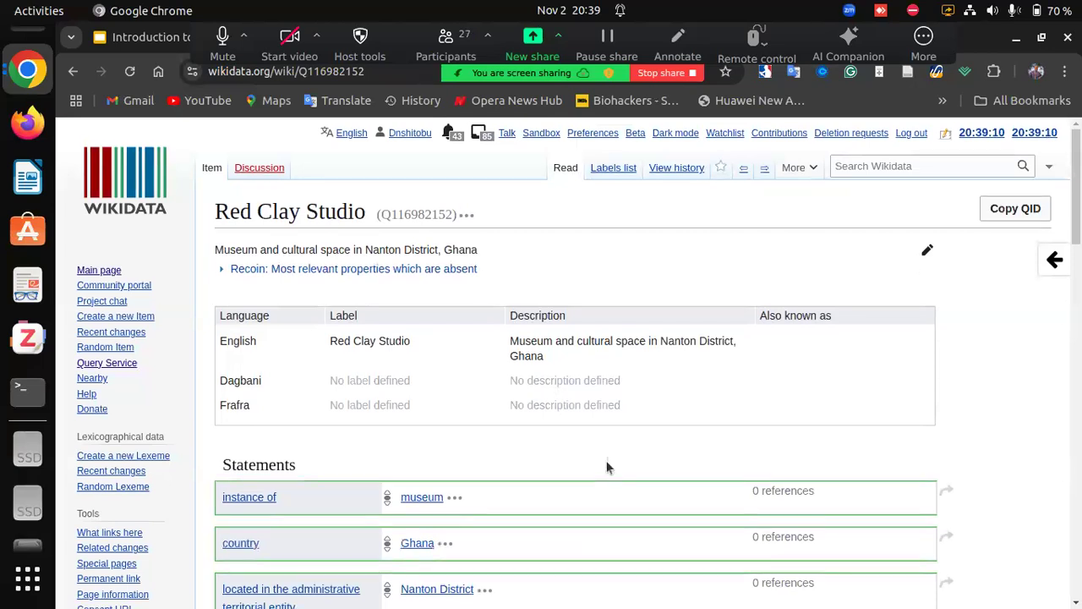
{"action": "scroll", "coordinate": [606, 466], "scroll_direction": "down", "scroll_amount": 4}
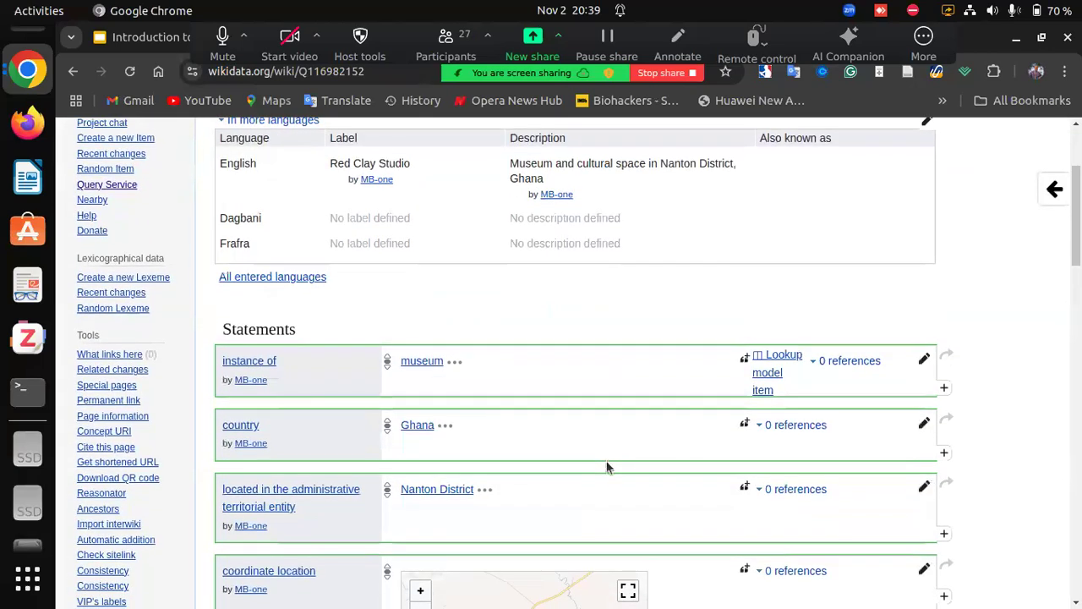
{"action": "scroll", "coordinate": [606, 466], "scroll_direction": "up", "scroll_amount": 1}
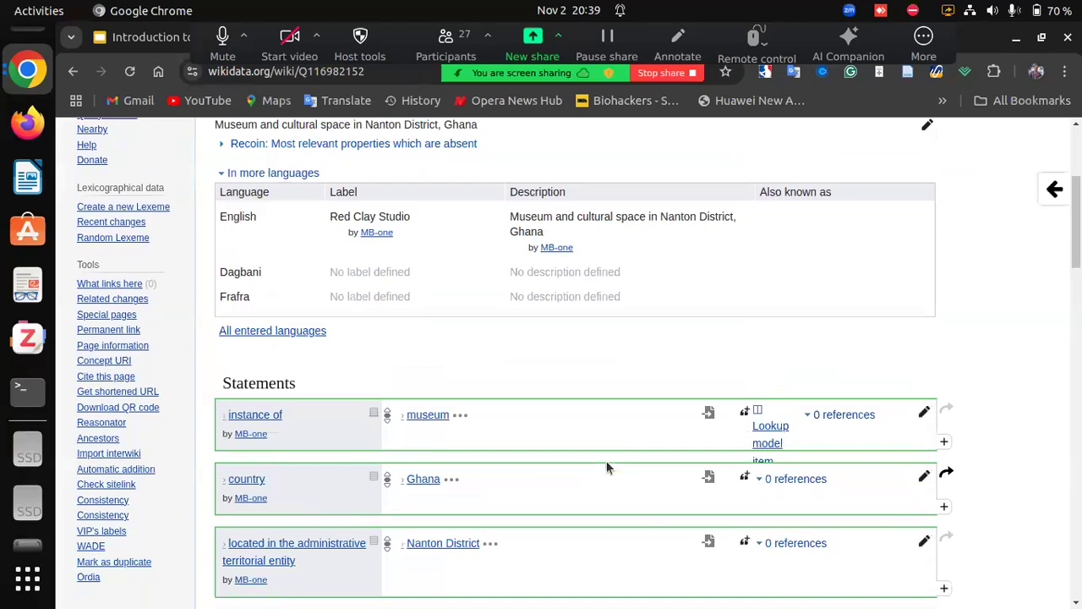
{"action": "scroll", "coordinate": [606, 466], "scroll_direction": "down", "scroll_amount": 1}
{"action": "scroll", "coordinate": [606, 466], "scroll_direction": "down", "scroll_amount": 4}
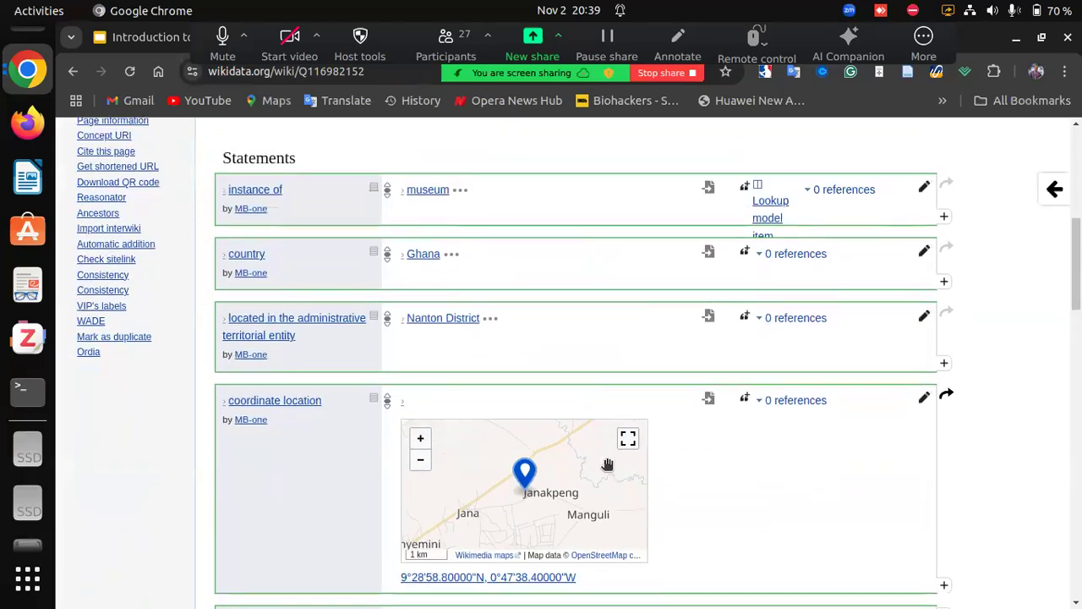
{"action": "scroll", "coordinate": [606, 465], "scroll_direction": "down", "scroll_amount": 1}
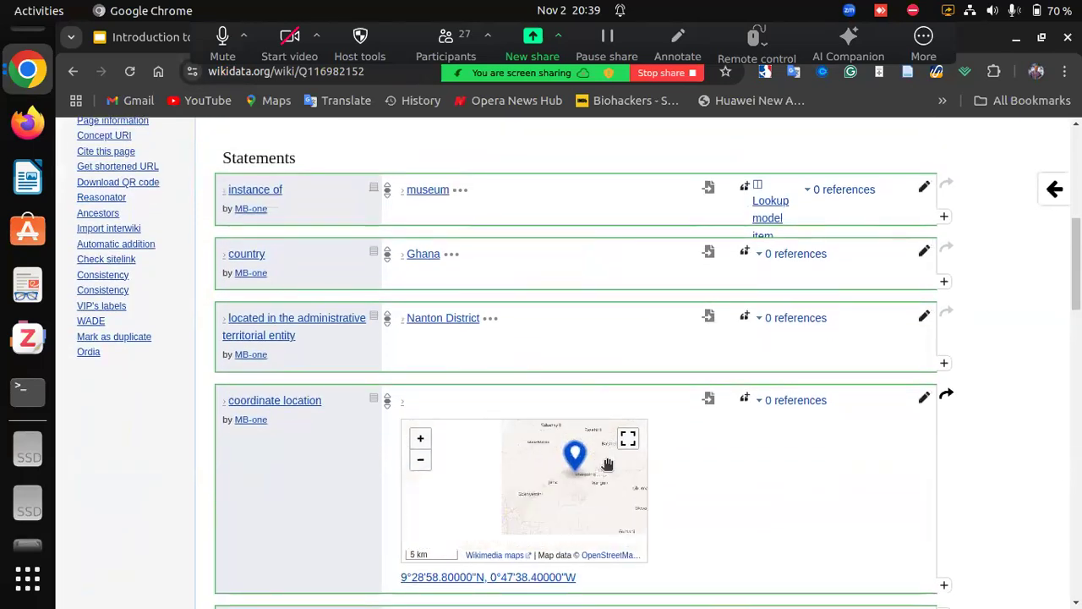
{"action": "scroll", "coordinate": [686, 493], "scroll_direction": "down", "scroll_amount": 5}
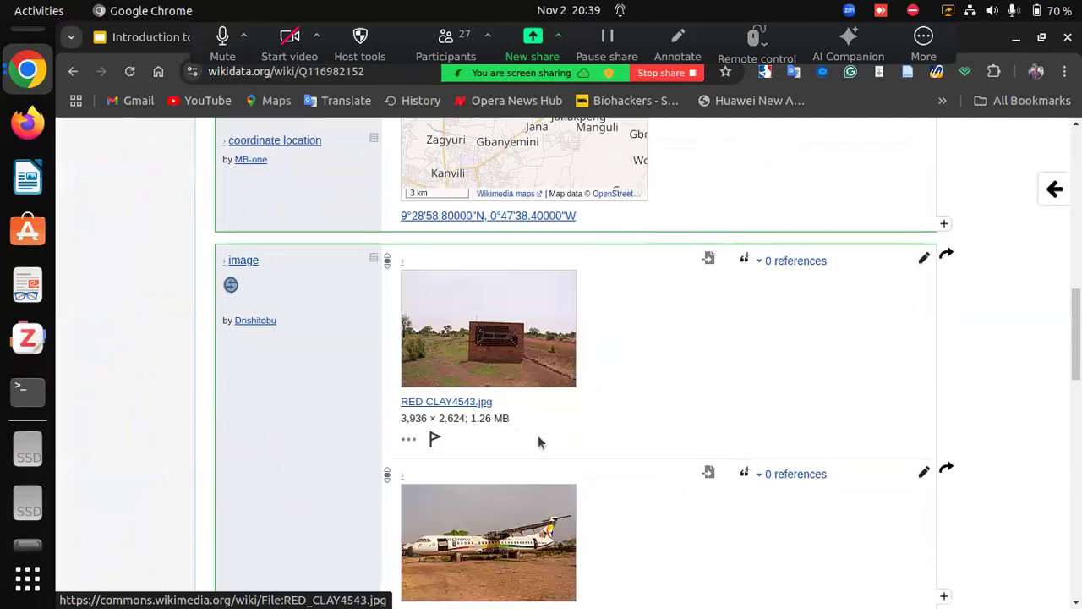
Scroll on through its identifiers and sitelinks, then back up to the top.
{"action": "scroll", "coordinate": [545, 467], "scroll_direction": "down", "scroll_amount": 4}
{"action": "scroll", "coordinate": [546, 464], "scroll_direction": "down", "scroll_amount": 8}
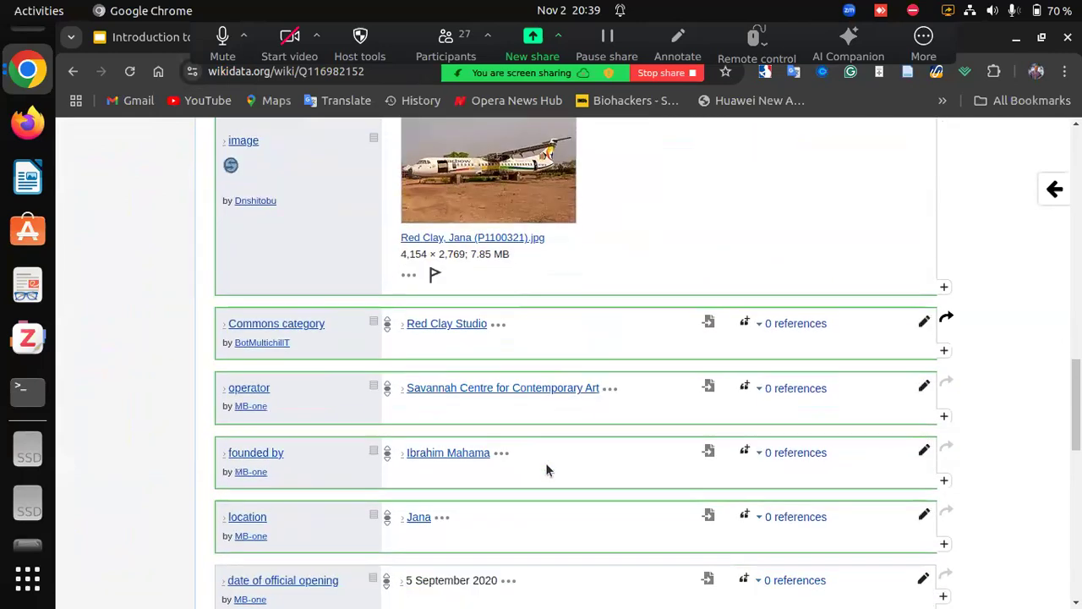
{"action": "scroll", "coordinate": [546, 464], "scroll_direction": "down", "scroll_amount": 5}
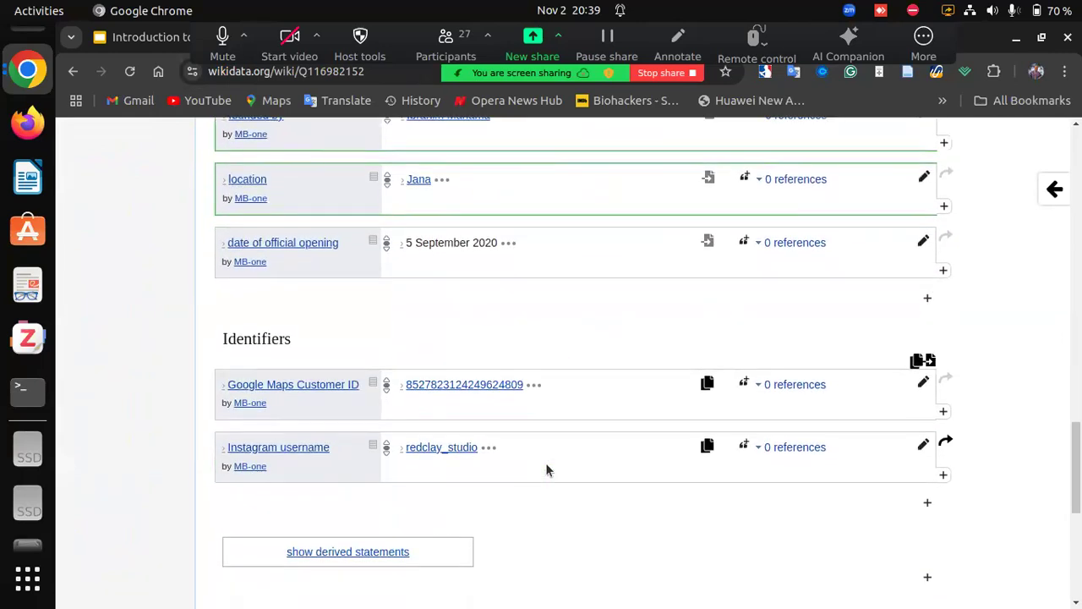
{"action": "scroll", "coordinate": [545, 470], "scroll_direction": "down", "scroll_amount": 1}
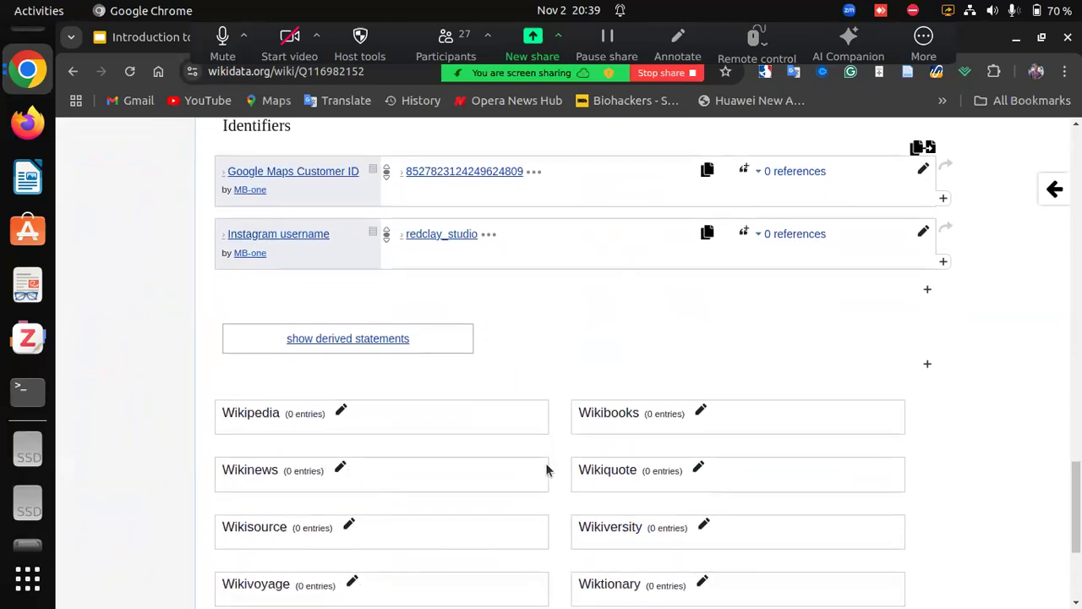
{"action": "scroll", "coordinate": [546, 470], "scroll_direction": "down", "scroll_amount": 1}
{"action": "scroll", "coordinate": [546, 469], "scroll_direction": "up", "scroll_amount": 1}
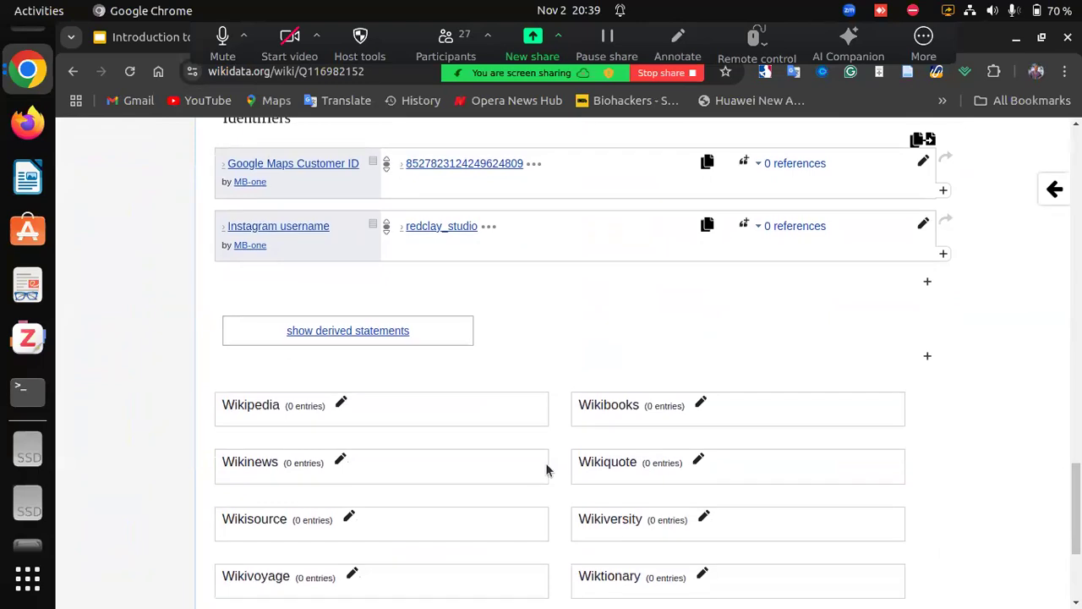
{"action": "scroll", "coordinate": [546, 470], "scroll_direction": "up", "scroll_amount": 10}
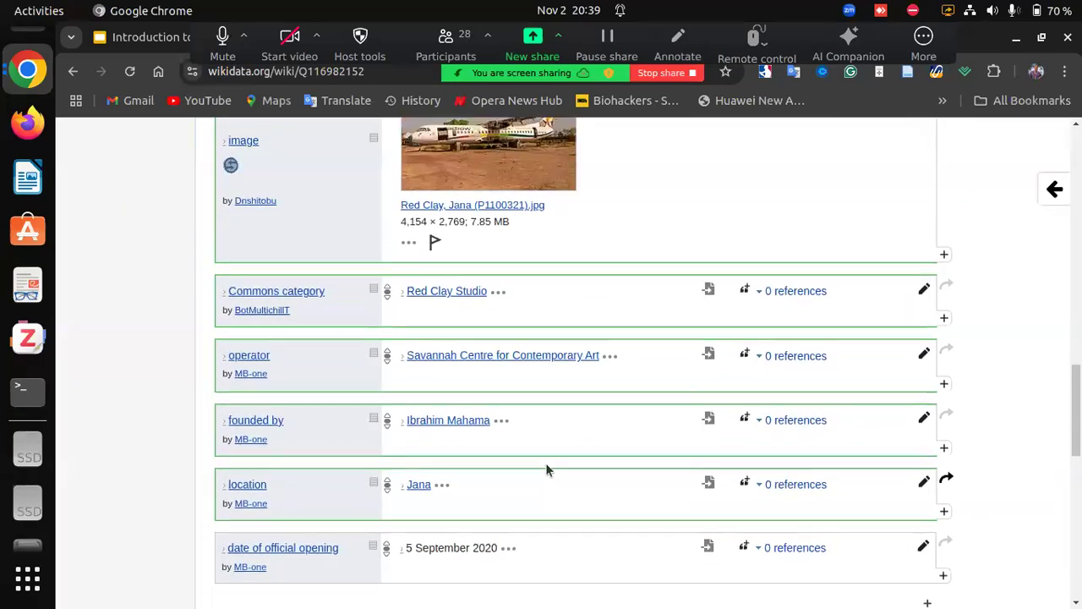
{"action": "scroll", "coordinate": [546, 470], "scroll_direction": "up", "scroll_amount": 8}
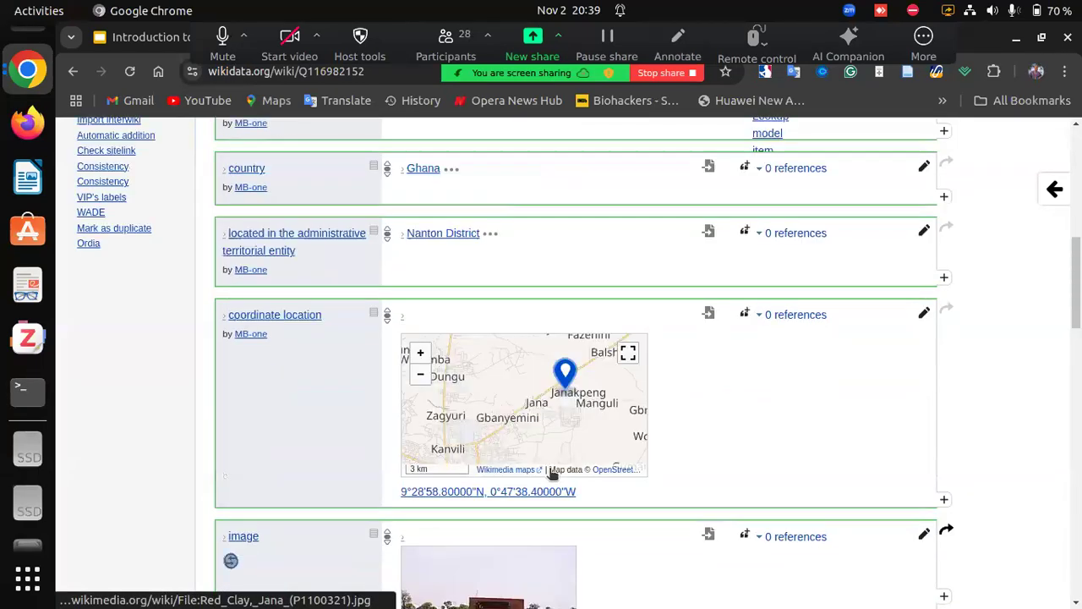
{"action": "scroll", "coordinate": [549, 475], "scroll_direction": "up", "scroll_amount": 1}
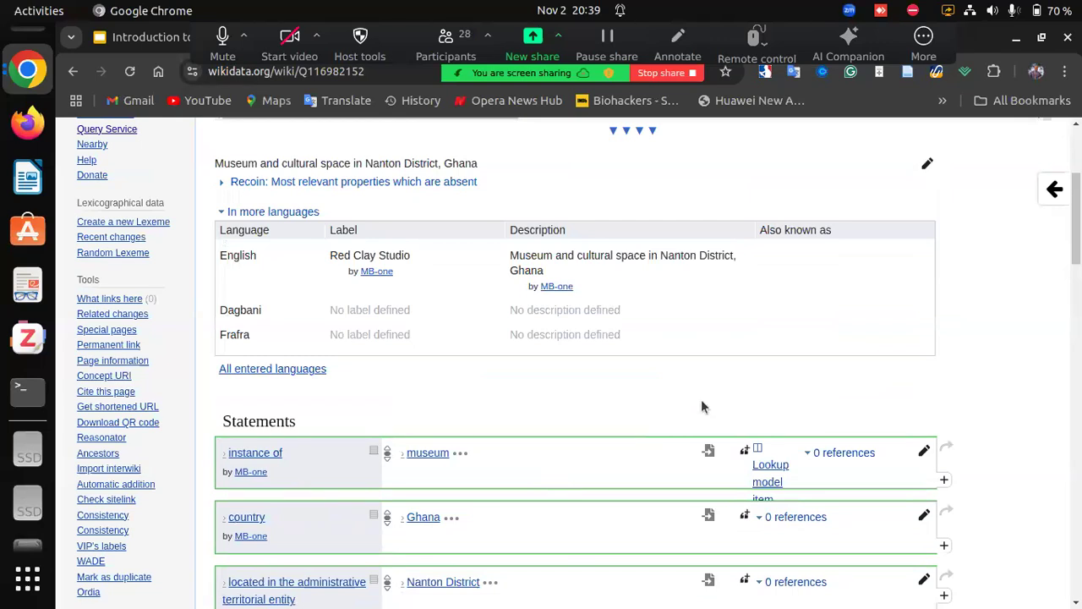
{"action": "scroll", "coordinate": [760, 350], "scroll_direction": "up", "scroll_amount": 3}
{"action": "scroll", "coordinate": [762, 348], "scroll_direction": "down", "scroll_amount": 1}
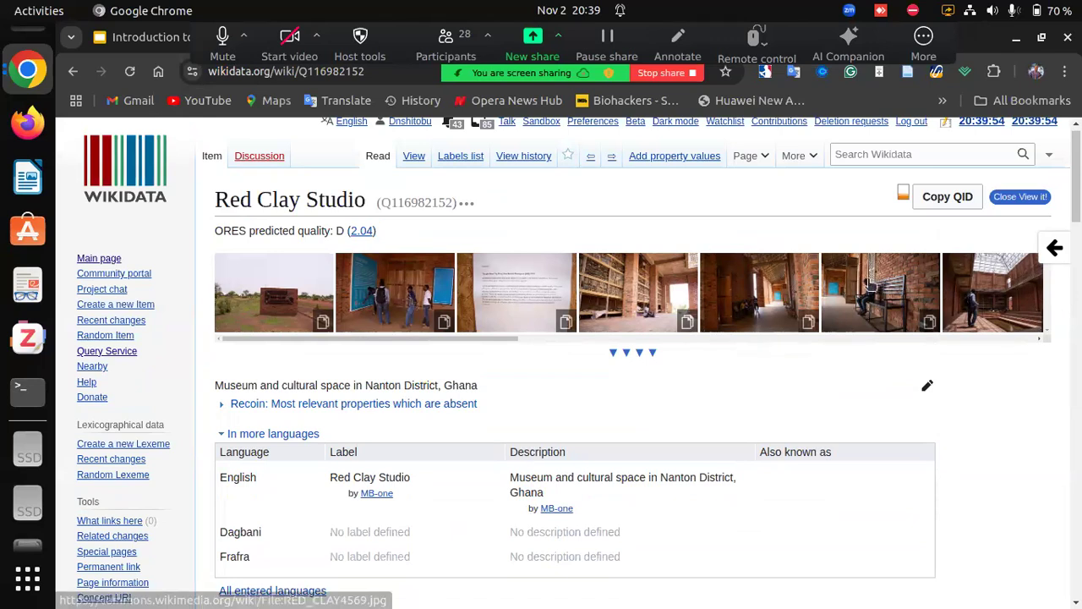
Run a full Wikidata search for 'SCCA', fixing a mistyped extra S.
{"action": "left_click", "coordinate": [870, 153]}
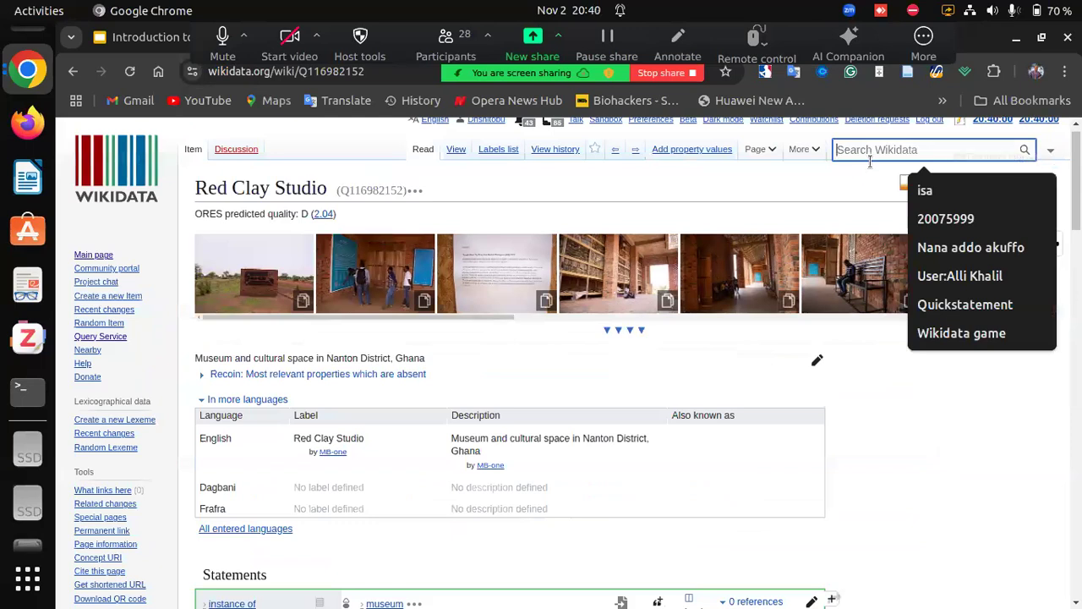
{"action": "type", "text": "SS"}
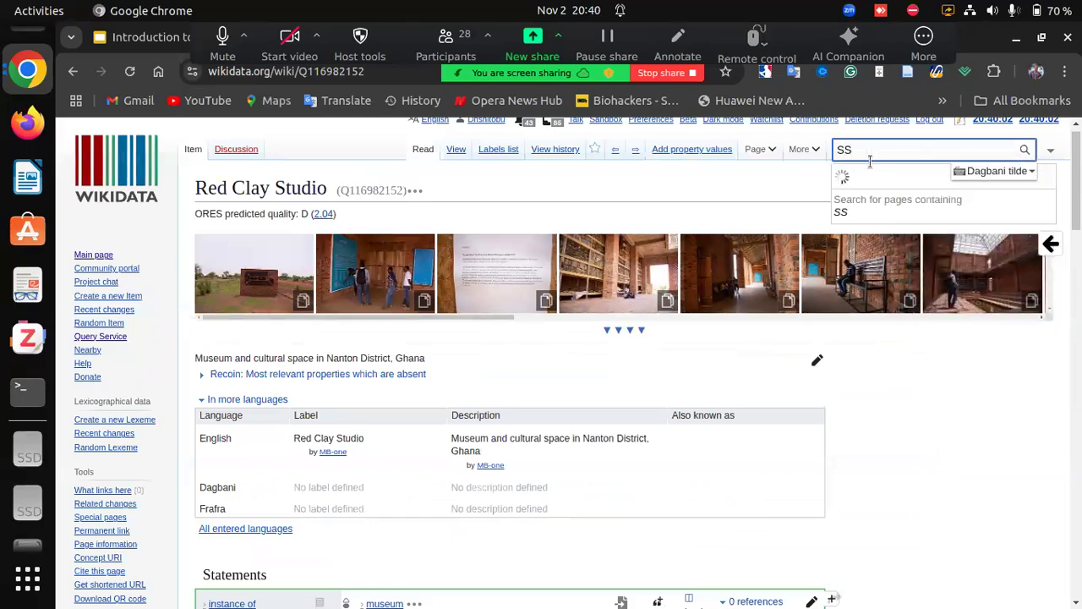
{"action": "key", "text": "BackSpace"}
{"action": "type", "text": "CCA"}
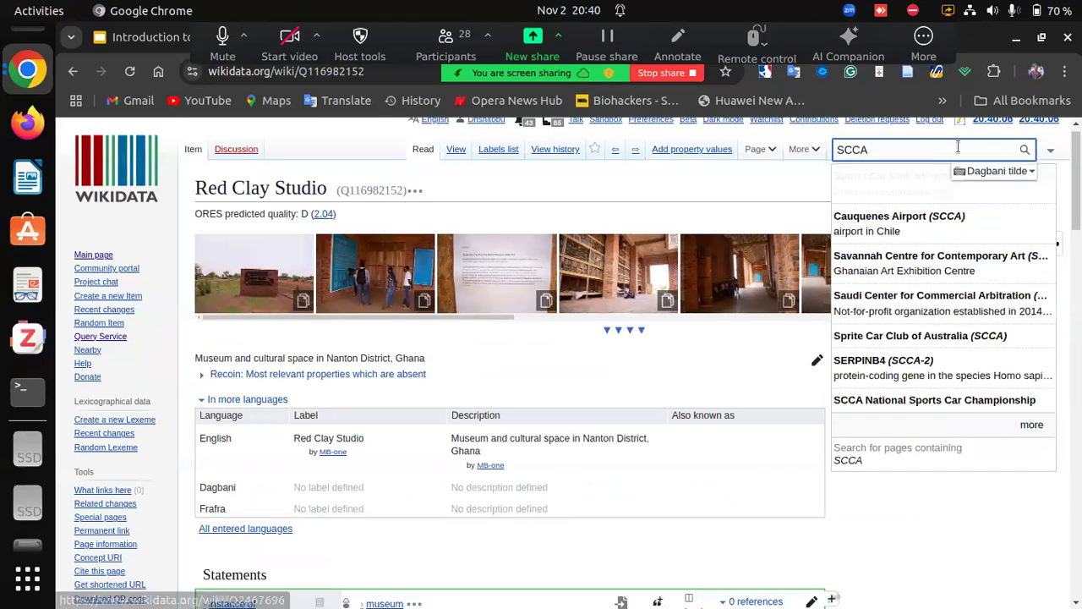
{"action": "left_click", "coordinate": [1023, 150]}
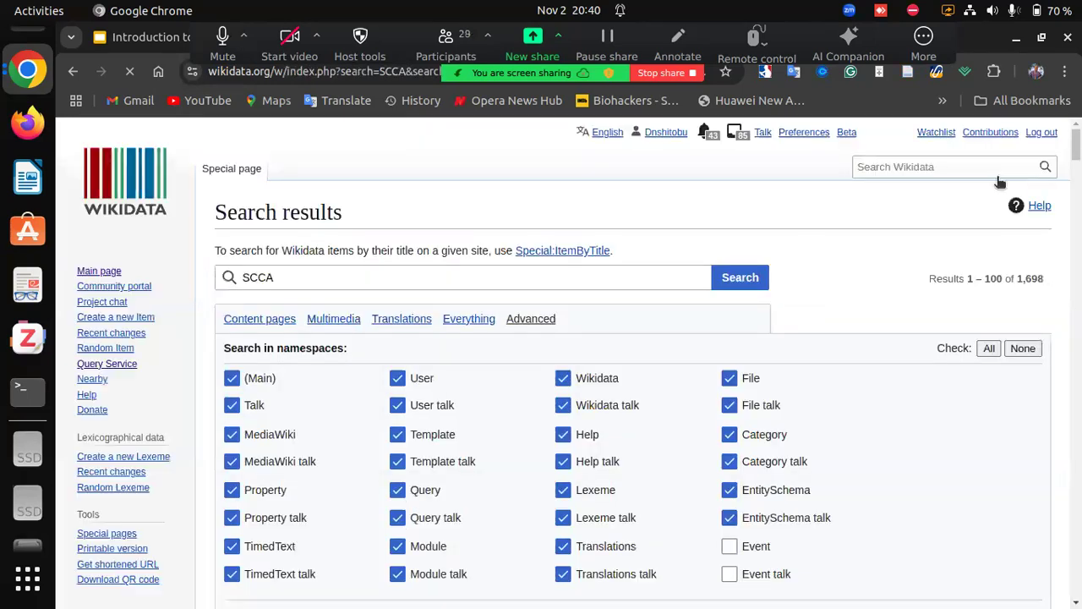
Scroll back up the search results and delete 'SCCA' from the search box.
{"action": "scroll", "coordinate": [874, 326], "scroll_direction": "down", "scroll_amount": 6}
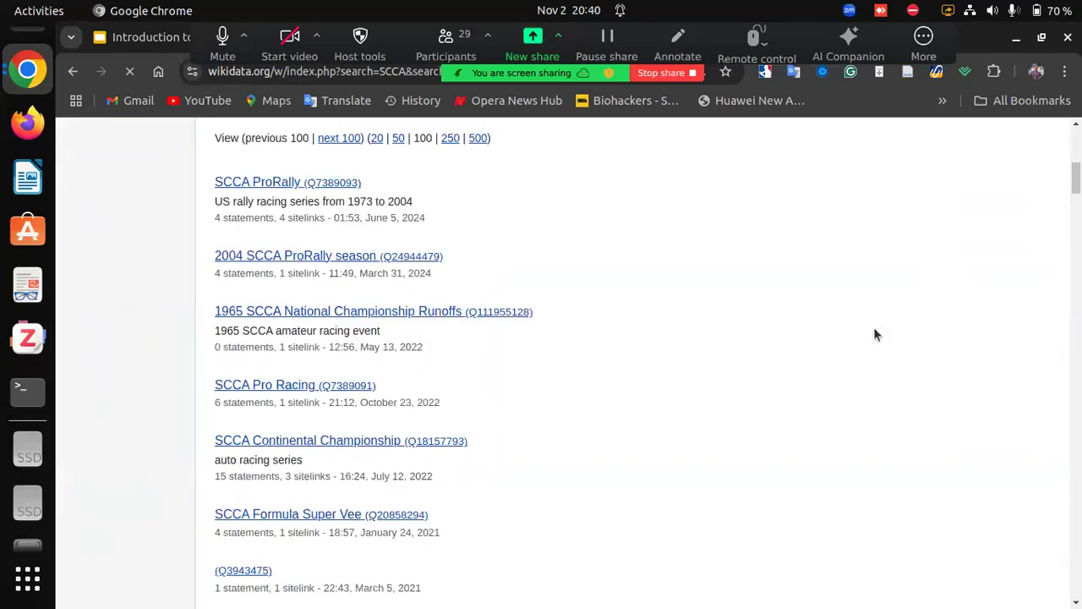
{"action": "scroll", "coordinate": [874, 335], "scroll_direction": "down", "scroll_amount": 1}
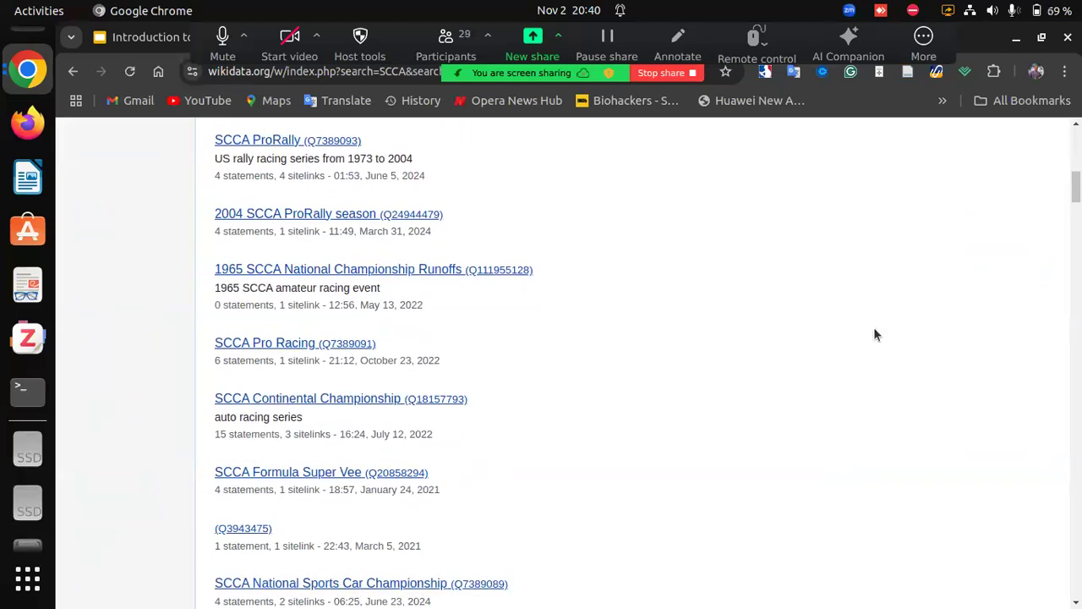
{"action": "scroll", "coordinate": [873, 326], "scroll_direction": "down", "scroll_amount": 5}
{"action": "scroll", "coordinate": [873, 326], "scroll_direction": "up", "scroll_amount": 3}
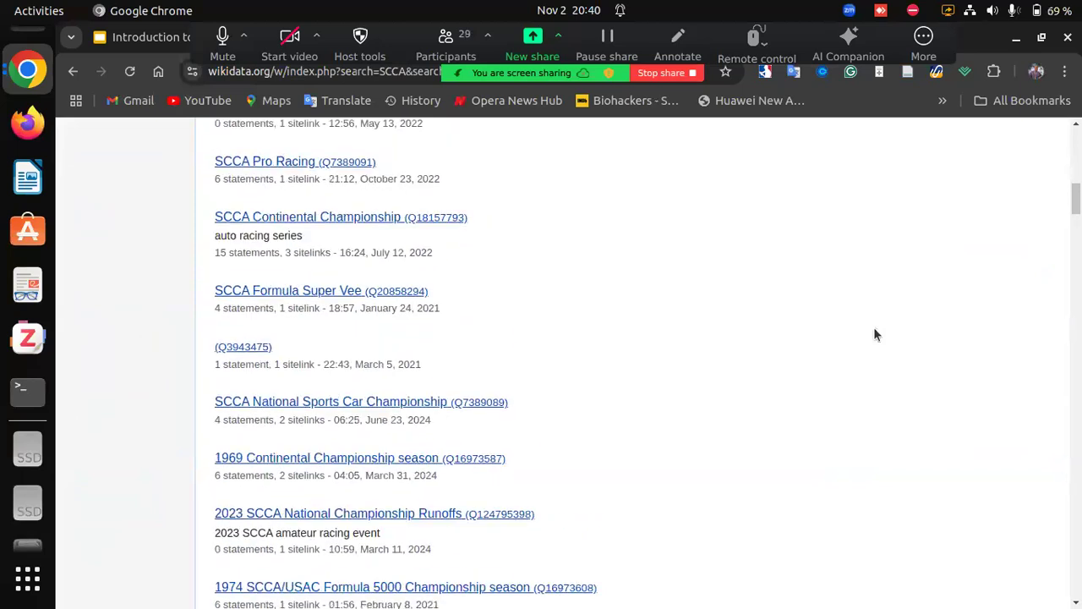
{"action": "scroll", "coordinate": [875, 334], "scroll_direction": "up", "scroll_amount": 3}
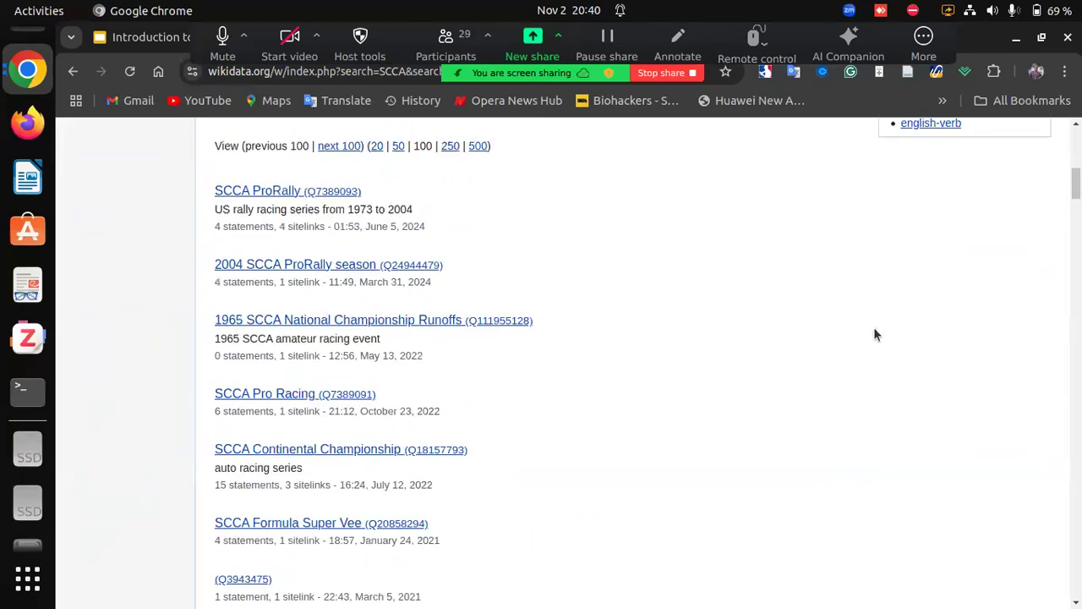
{"action": "scroll", "coordinate": [875, 335], "scroll_direction": "up", "scroll_amount": 2}
{"action": "scroll", "coordinate": [875, 335], "scroll_direction": "down", "scroll_amount": 5}
{"action": "scroll", "coordinate": [875, 335], "scroll_direction": "down", "scroll_amount": 3}
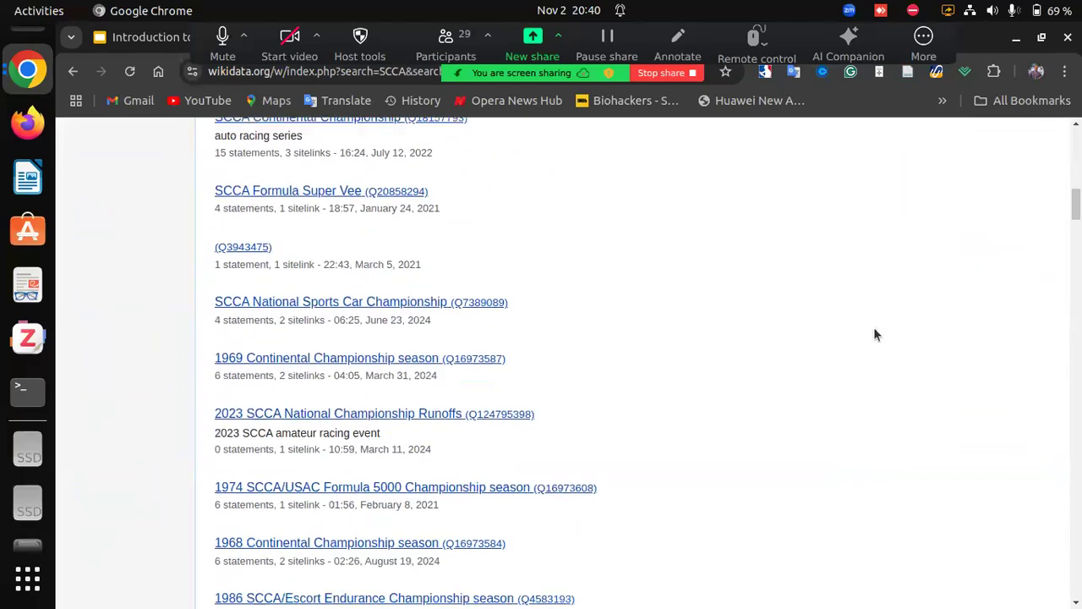
{"action": "scroll", "coordinate": [875, 335], "scroll_direction": "down", "scroll_amount": 5}
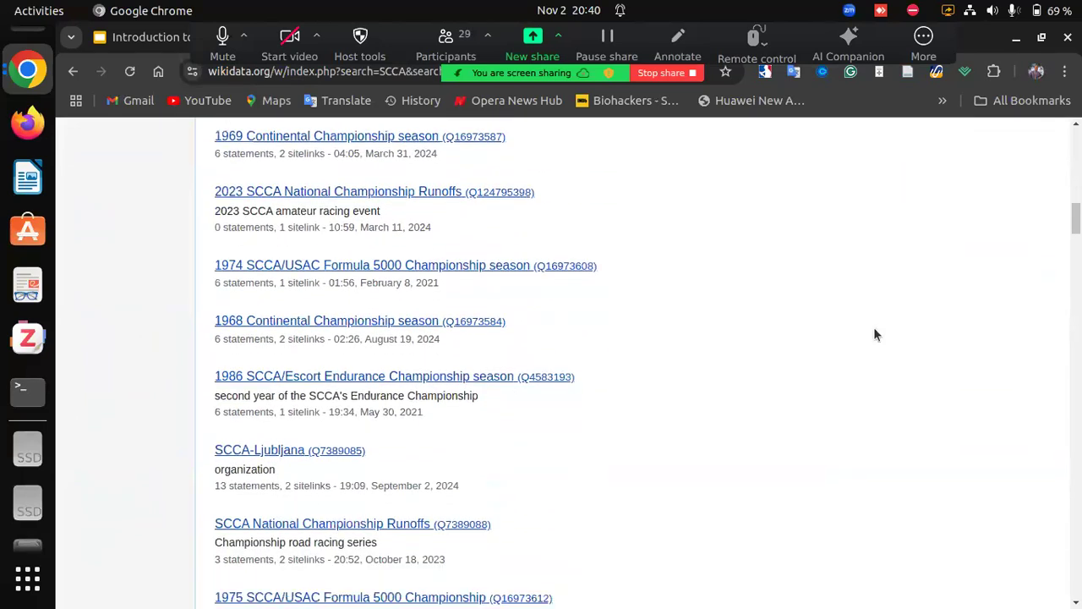
{"action": "scroll", "coordinate": [875, 335], "scroll_direction": "down", "scroll_amount": 5}
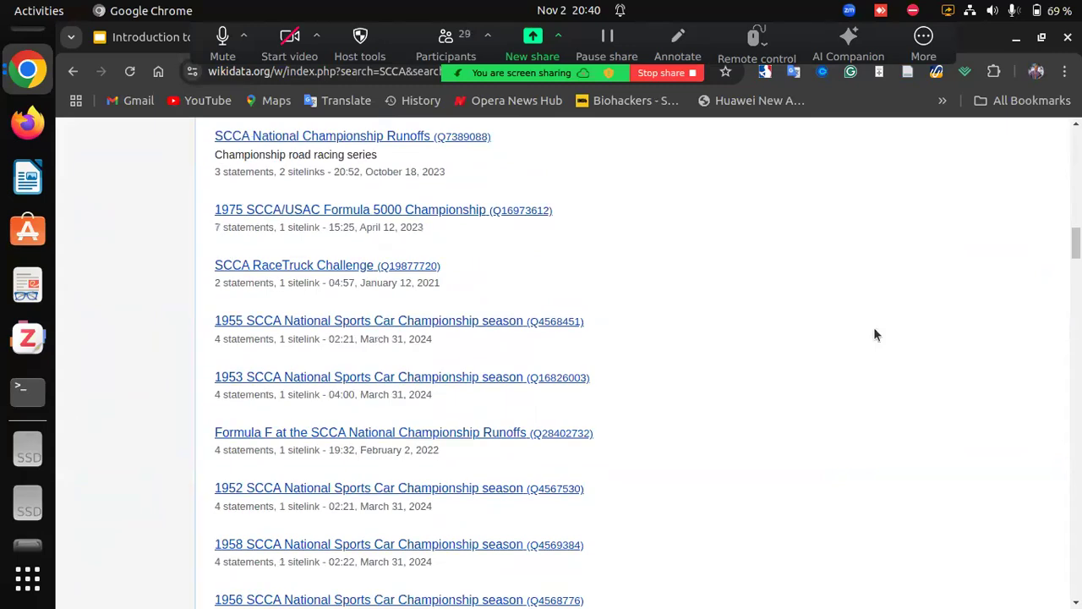
{"action": "scroll", "coordinate": [875, 335], "scroll_direction": "down", "scroll_amount": 6}
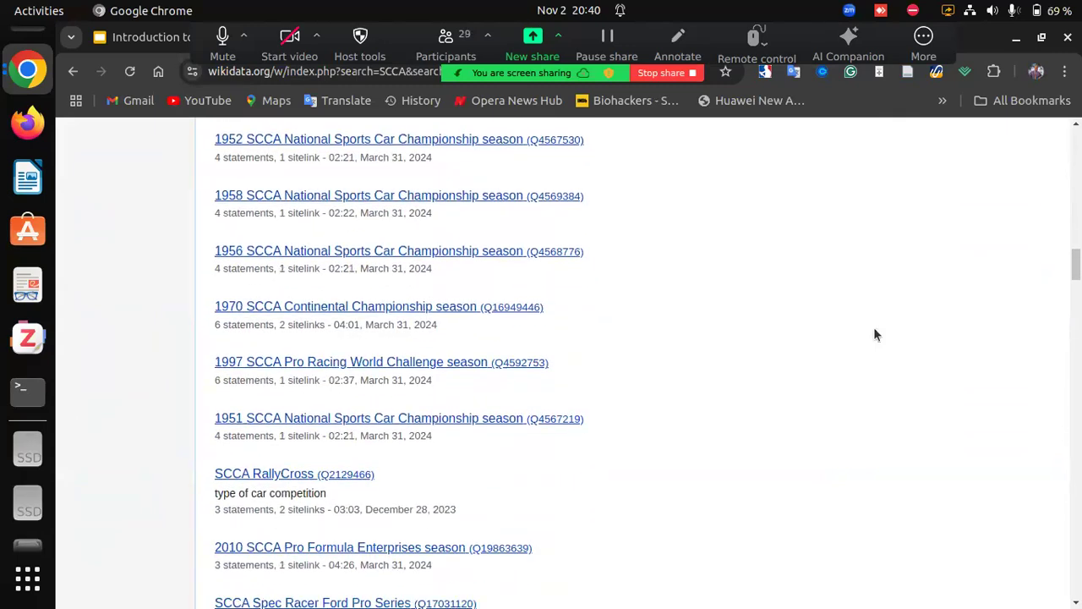
{"action": "scroll", "coordinate": [875, 335], "scroll_direction": "down", "scroll_amount": 4}
{"action": "scroll", "coordinate": [875, 335], "scroll_direction": "down", "scroll_amount": 2}
{"action": "scroll", "coordinate": [875, 335], "scroll_direction": "down", "scroll_amount": 5}
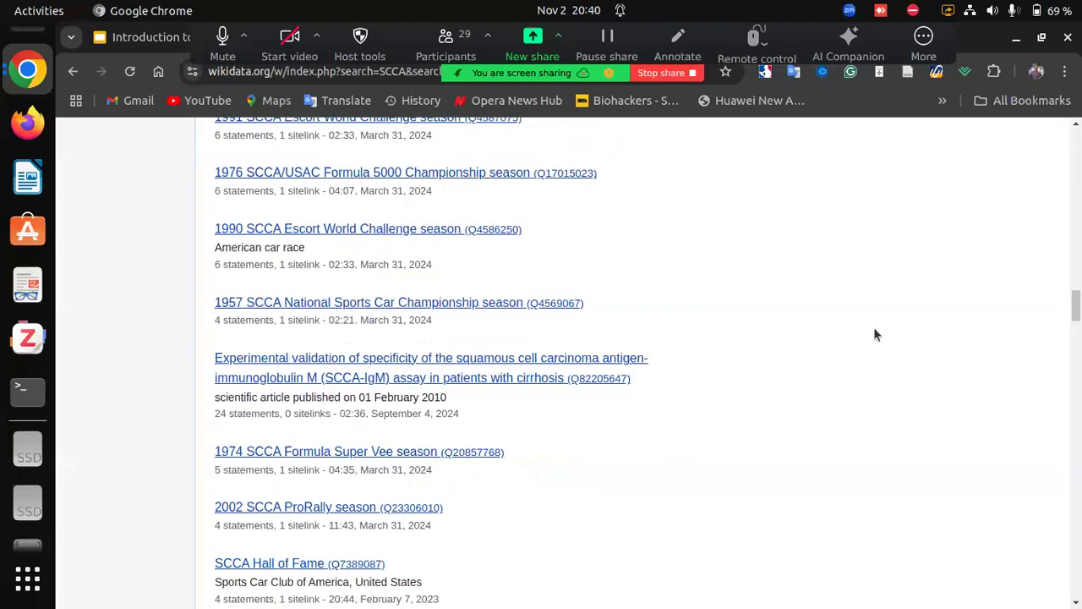
{"action": "scroll", "coordinate": [875, 335], "scroll_direction": "up", "scroll_amount": 10}
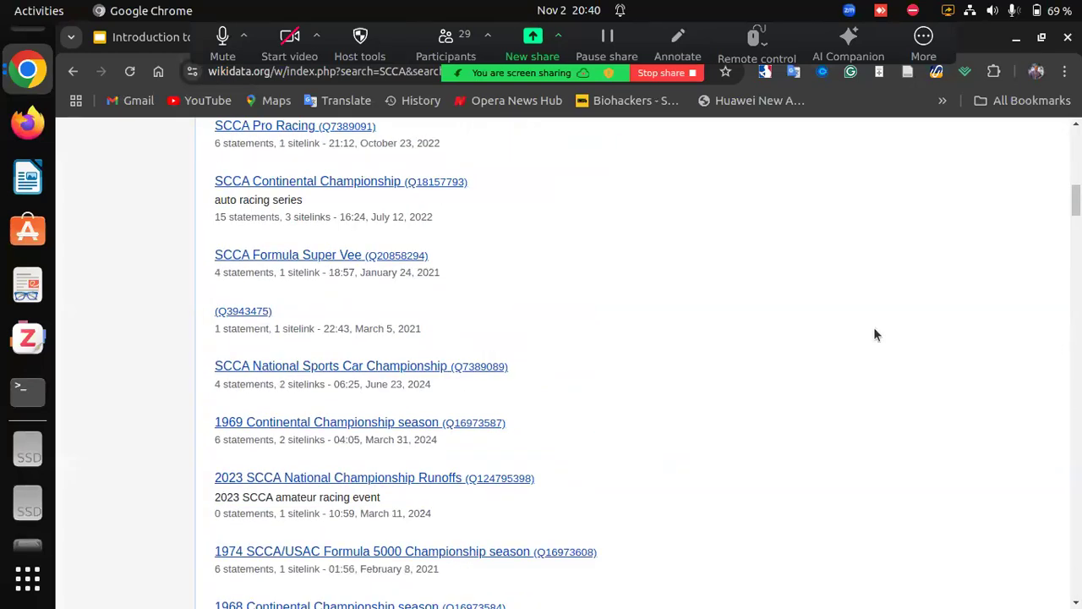
{"action": "scroll", "coordinate": [875, 335], "scroll_direction": "up", "scroll_amount": 10}
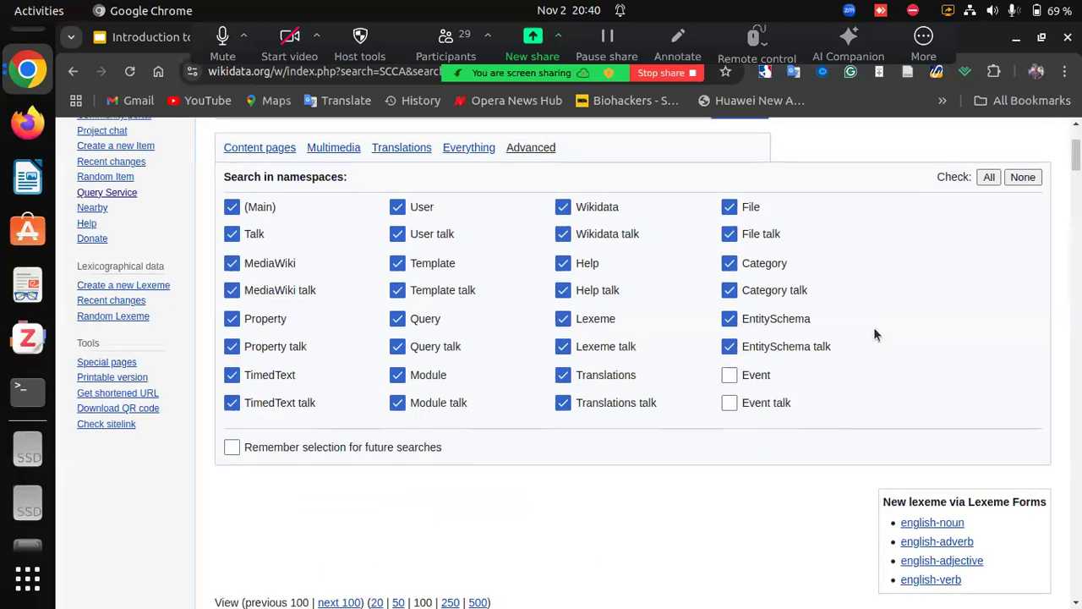
{"action": "scroll", "coordinate": [908, 234], "scroll_direction": "up", "scroll_amount": 3}
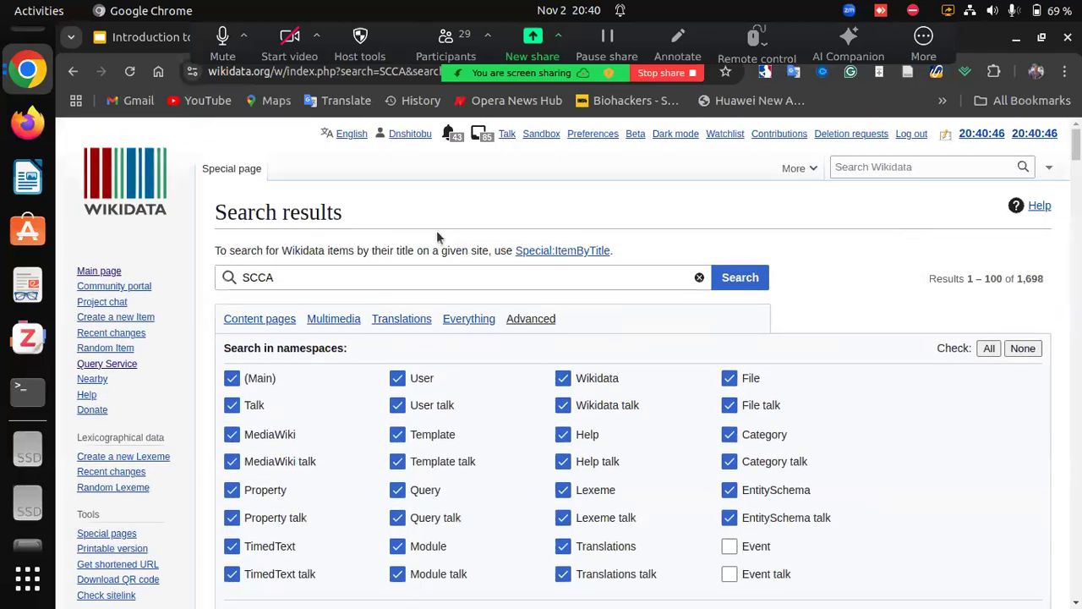
{"action": "left_click", "coordinate": [287, 275]}
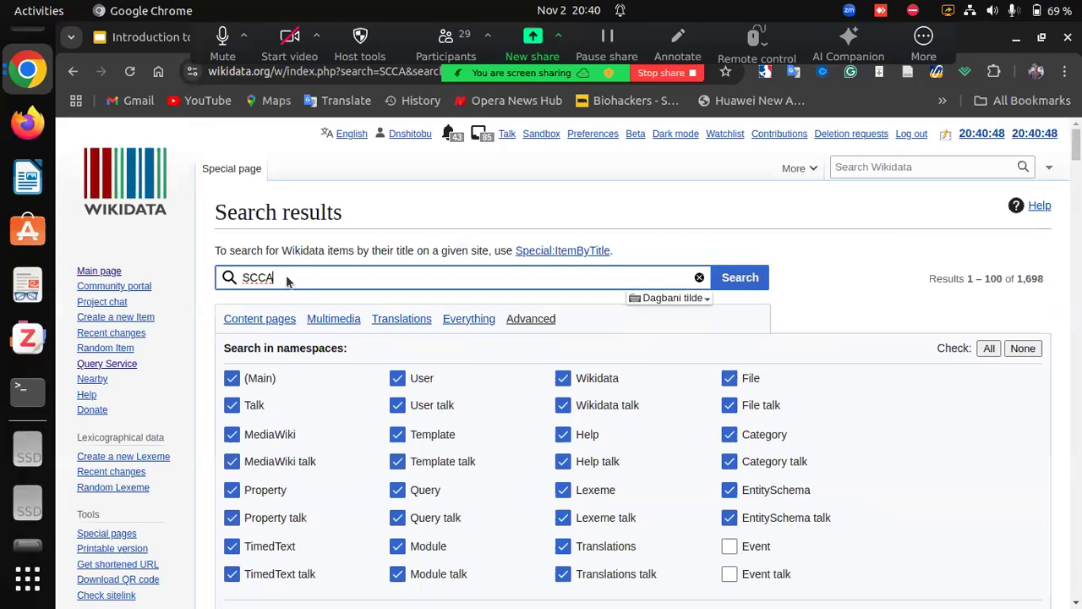
{"action": "key", "text": "BackSpace"}
{"action": "key", "text": "BackSpace"}
{"action": "key", "text": "BackSpace"}
{"action": "key", "text": "BackSpace"}
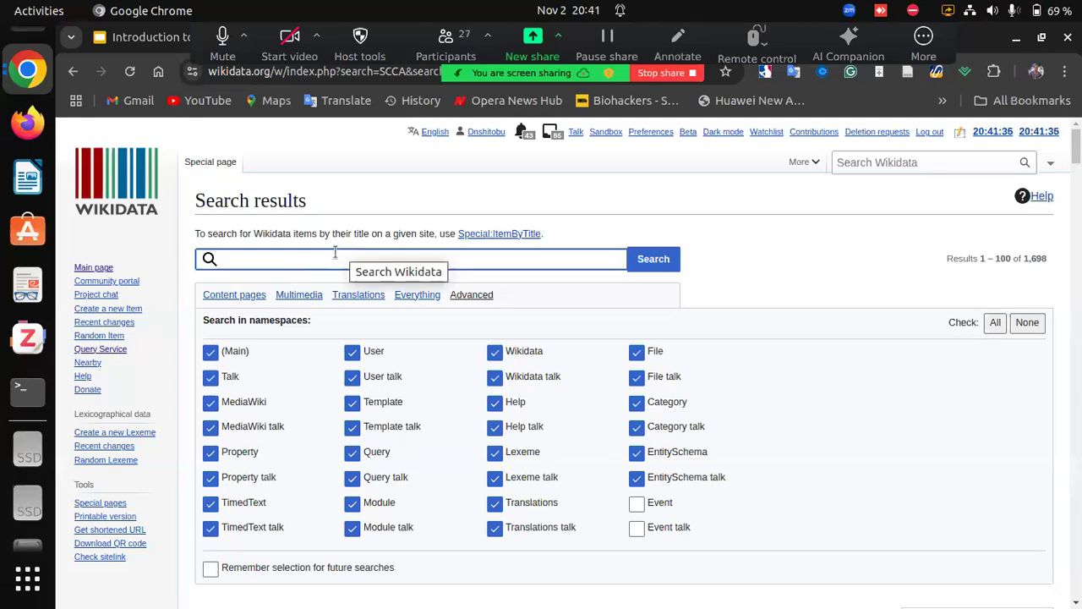
Search content pages for 'Sule Salif', finding the two Sule Salifu items, led by Tamale's mayor.
{"action": "type", "text": "Su:e"}
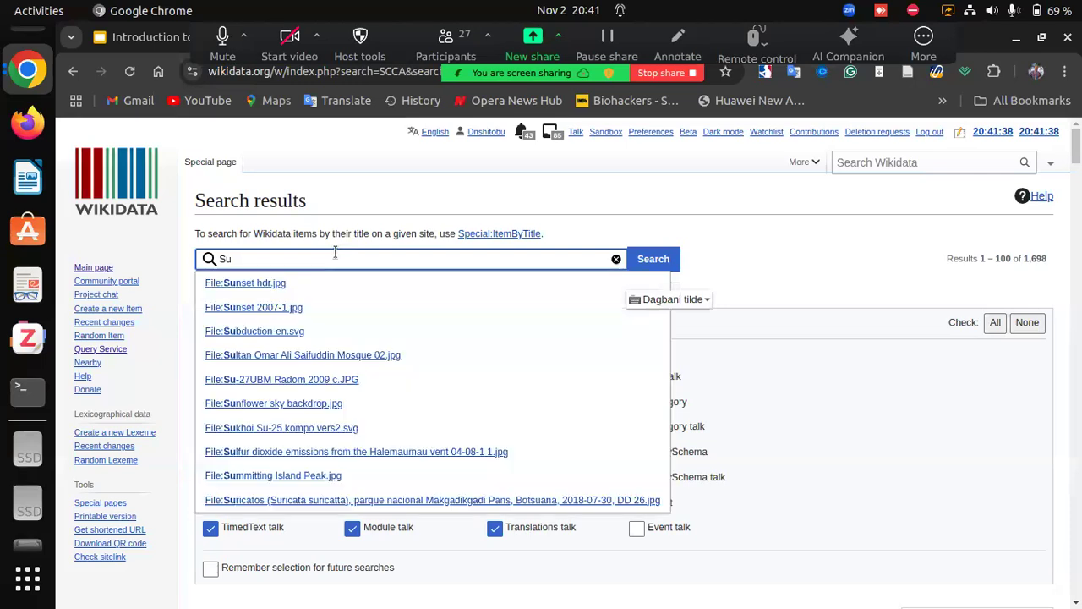
{"action": "key", "text": "BackSpace"}
{"action": "key", "text": "BackSpace"}
{"action": "type", "text": "le"}
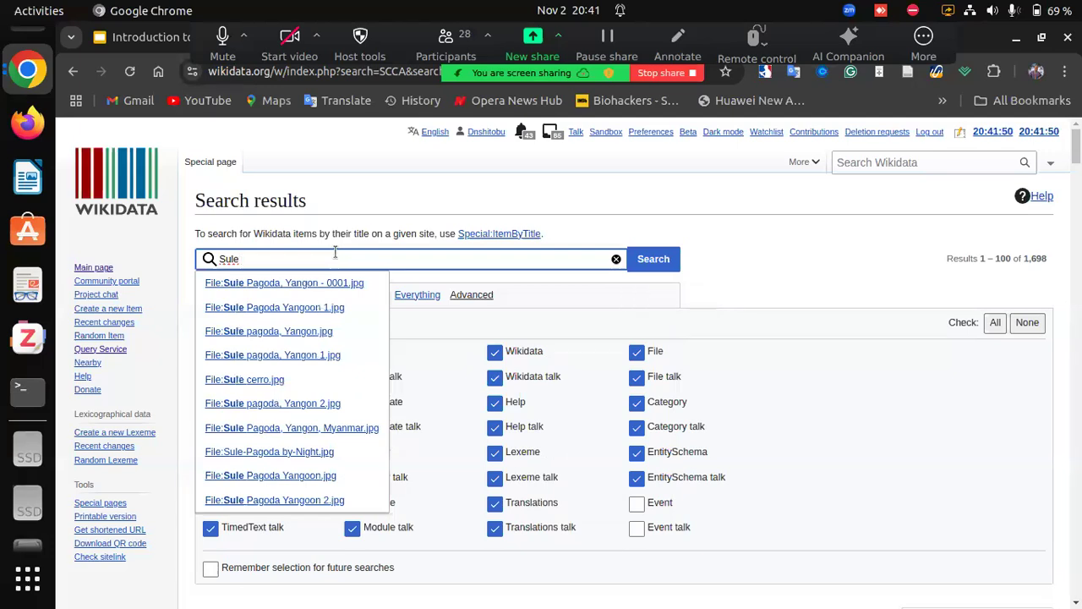
{"action": "type", "text": " Salifu"}
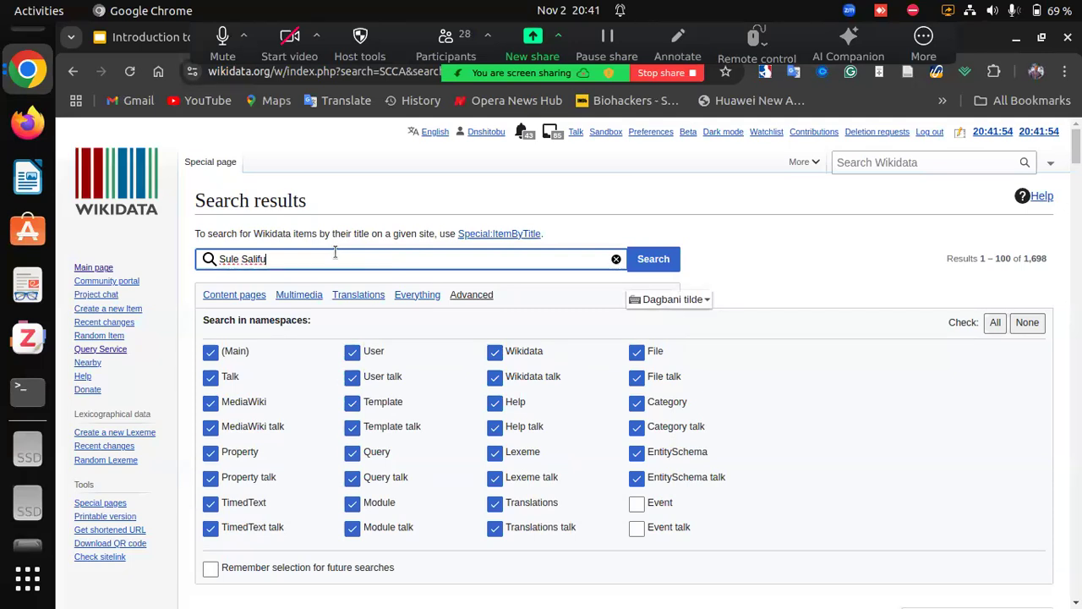
{"action": "left_click", "coordinate": [669, 269]}
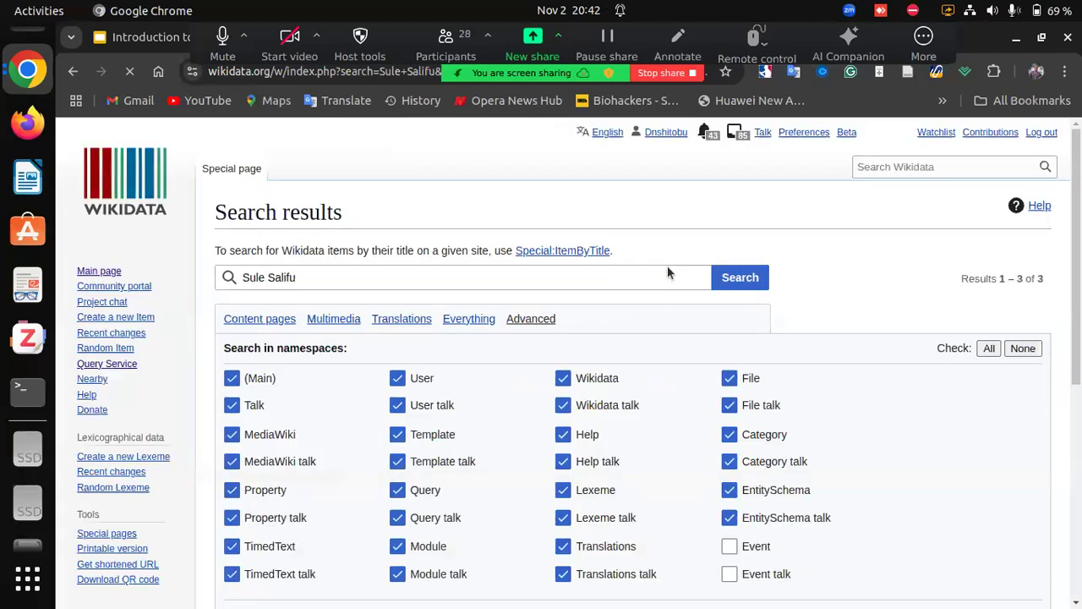
{"action": "scroll", "coordinate": [667, 272], "scroll_direction": "down", "scroll_amount": 1}
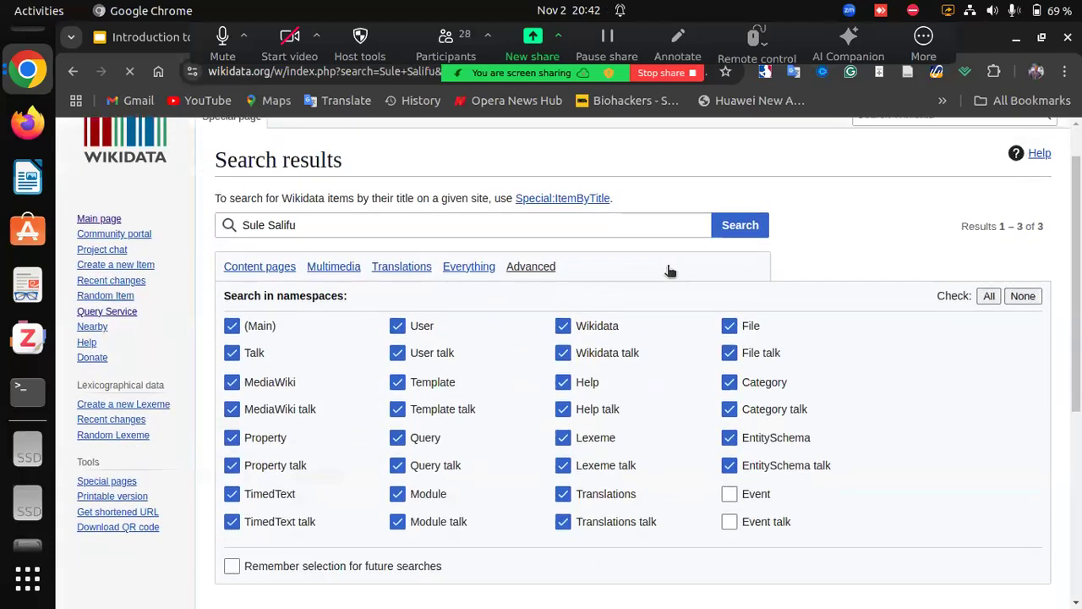
{"action": "left_click", "coordinate": [282, 269]}
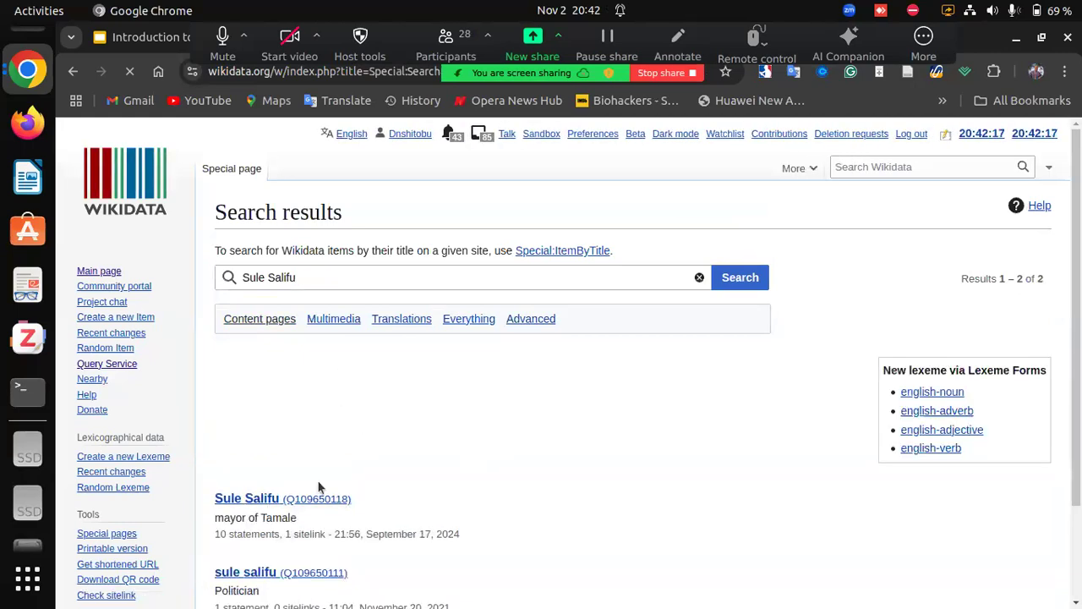
{"action": "scroll", "coordinate": [302, 479], "scroll_direction": "down", "scroll_amount": 3}
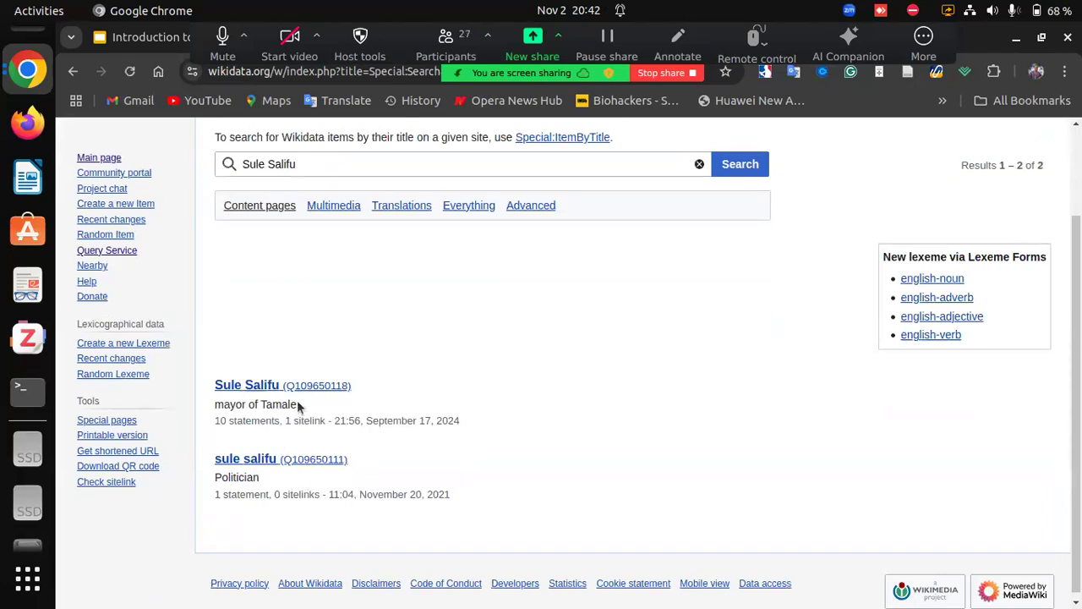
Search for 'Tolon Naa', which returns only Yakubu Tali and Sulemana Abubakari.
{"action": "left_click", "coordinate": [325, 169]}
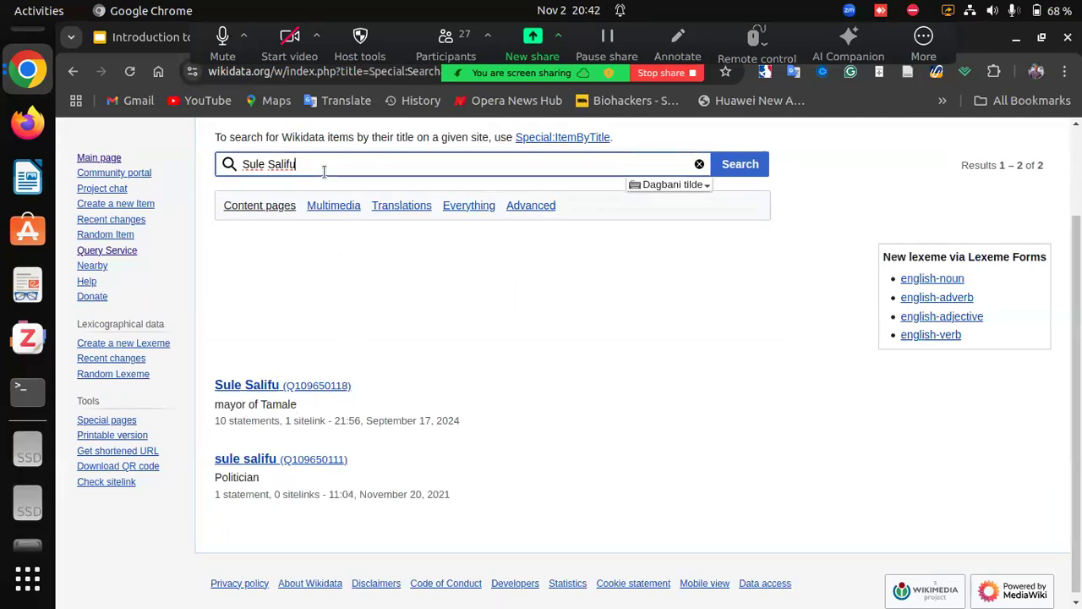
{"action": "key", "text": "BackSpace"}
{"action": "key", "text": "BackSpace"}
{"action": "key", "text": "BackSpace"}
{"action": "key", "text": "BackSpace"}
{"action": "key", "text": "BackSpace"}
{"action": "key", "text": "BackSpace"}
{"action": "key", "text": "BackSpace"}
{"action": "key", "text": "BackSpace"}
{"action": "key", "text": "BackSpace"}
{"action": "key", "text": "BackSpace"}
{"action": "key", "text": "BackSpace"}
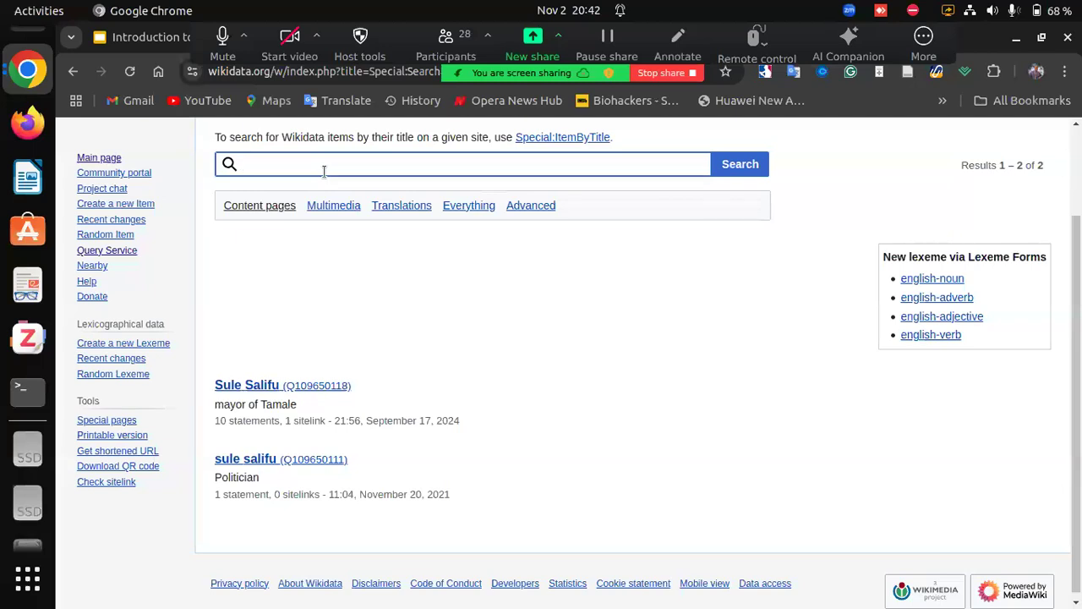
{"action": "type", "text": "T"}
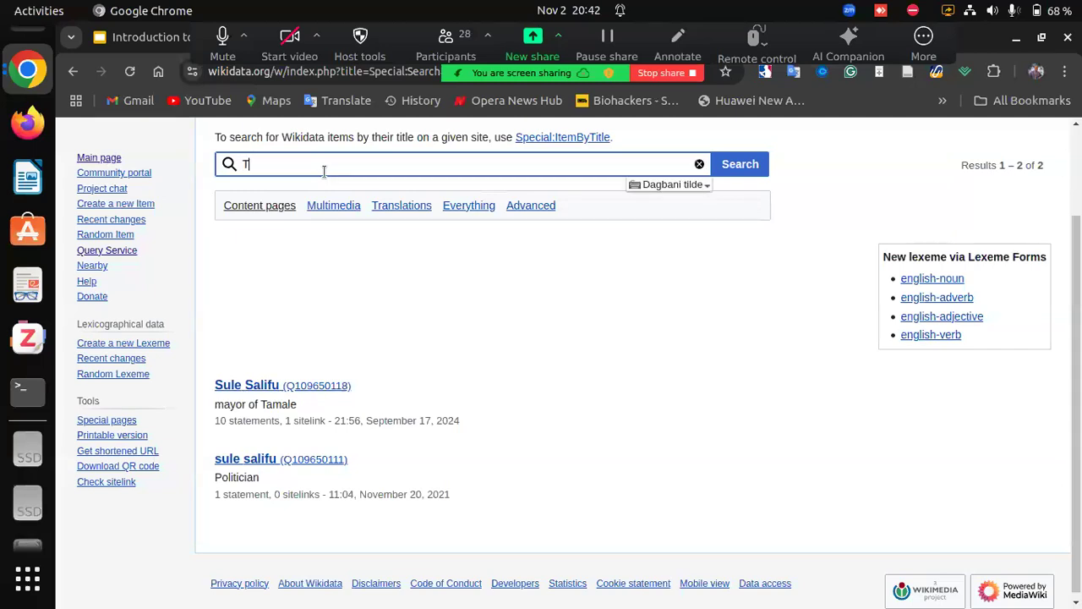
{"action": "type", "text": "olon"}
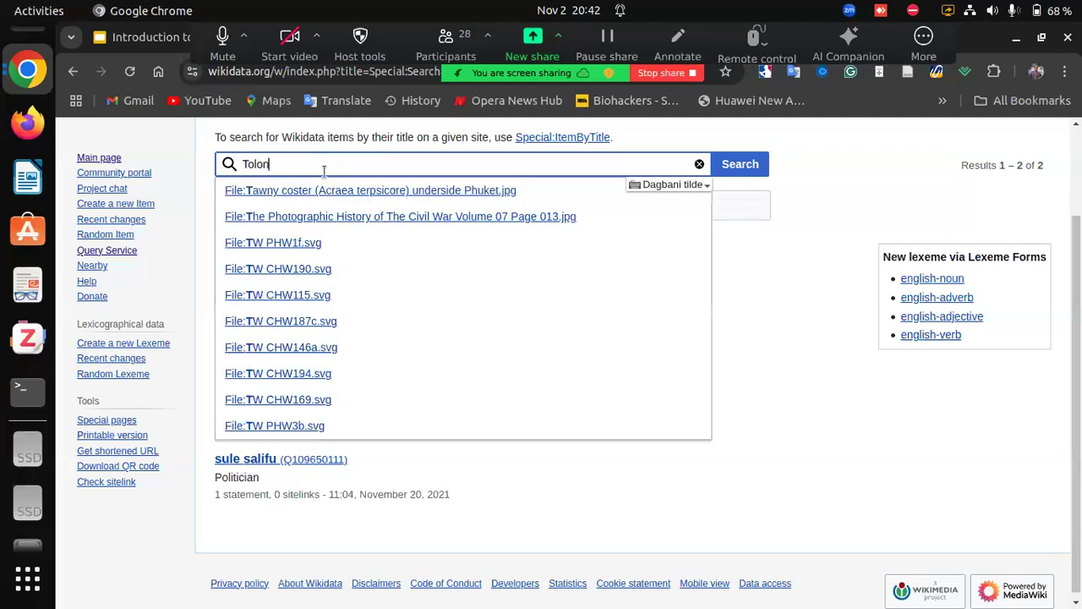
{"action": "type", "text": " Naa"}
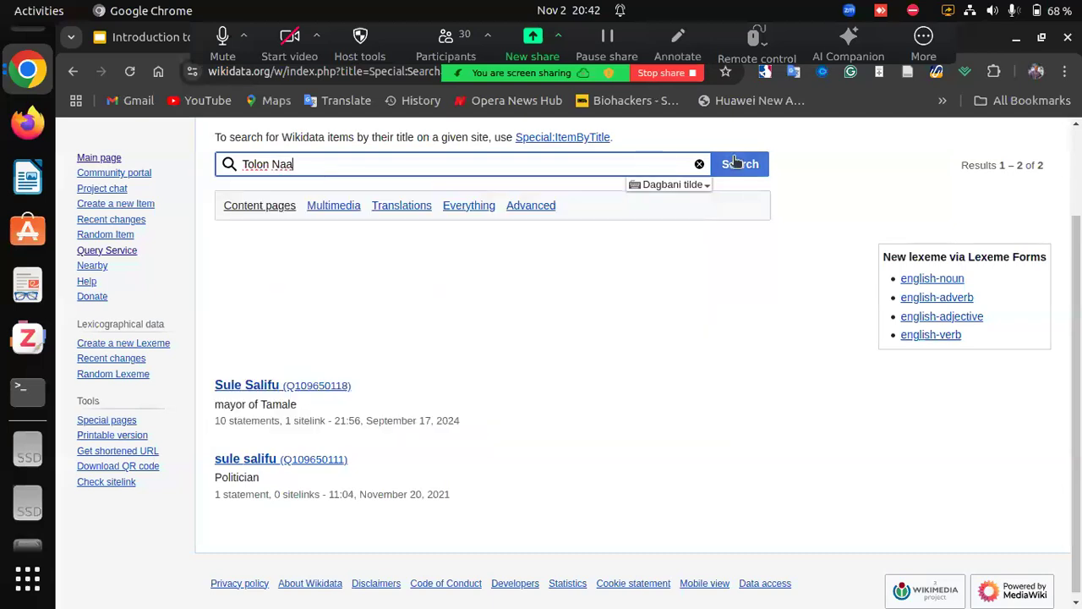
{"action": "left_click", "coordinate": [735, 165]}
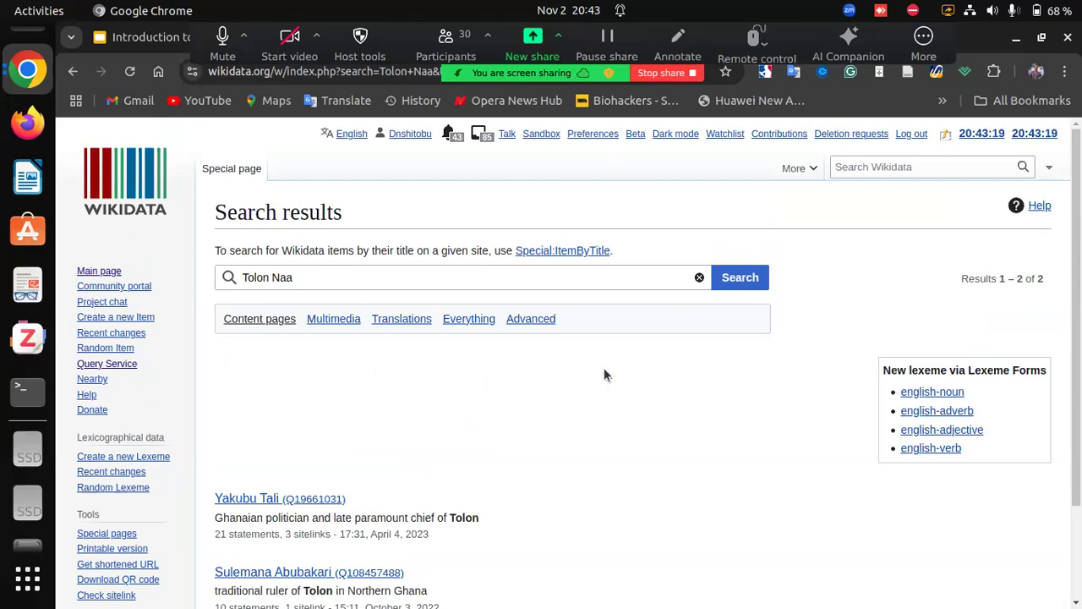
{"action": "left_click", "coordinate": [754, 283]}
{"action": "scroll", "coordinate": [738, 488], "scroll_direction": "down", "scroll_amount": 3}
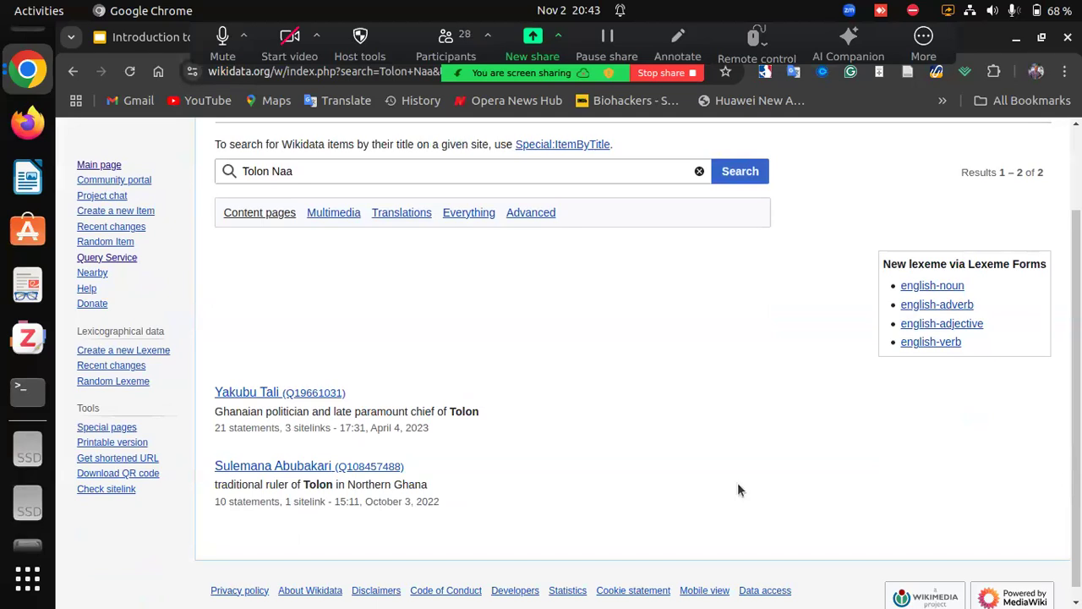
Open Create a new Item and enter the English label 'Tolon Naa'.
{"action": "left_click", "coordinate": [134, 216]}
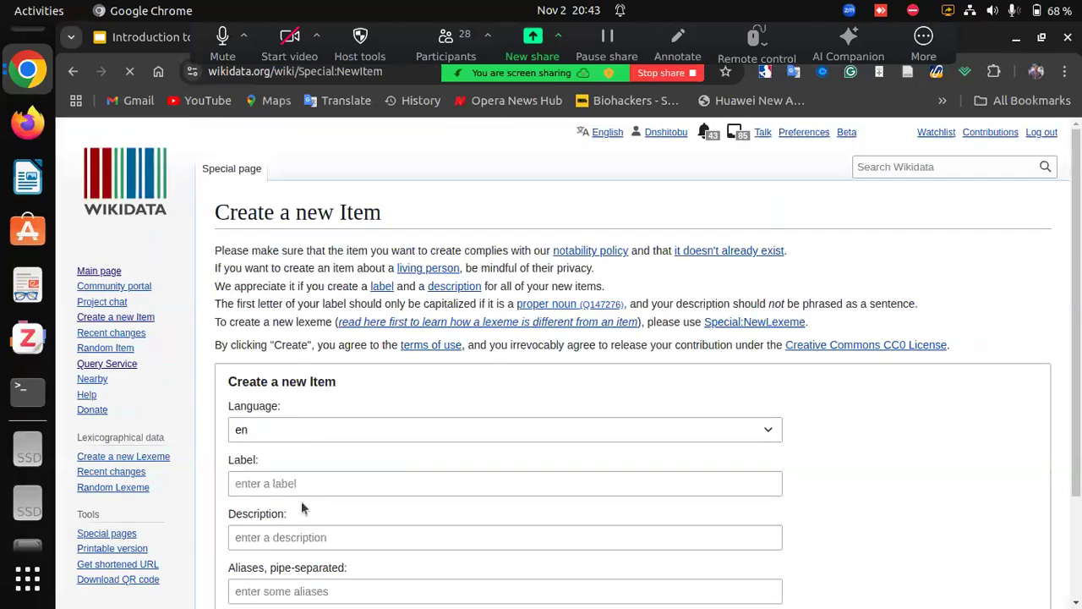
{"action": "left_click", "coordinate": [306, 482]}
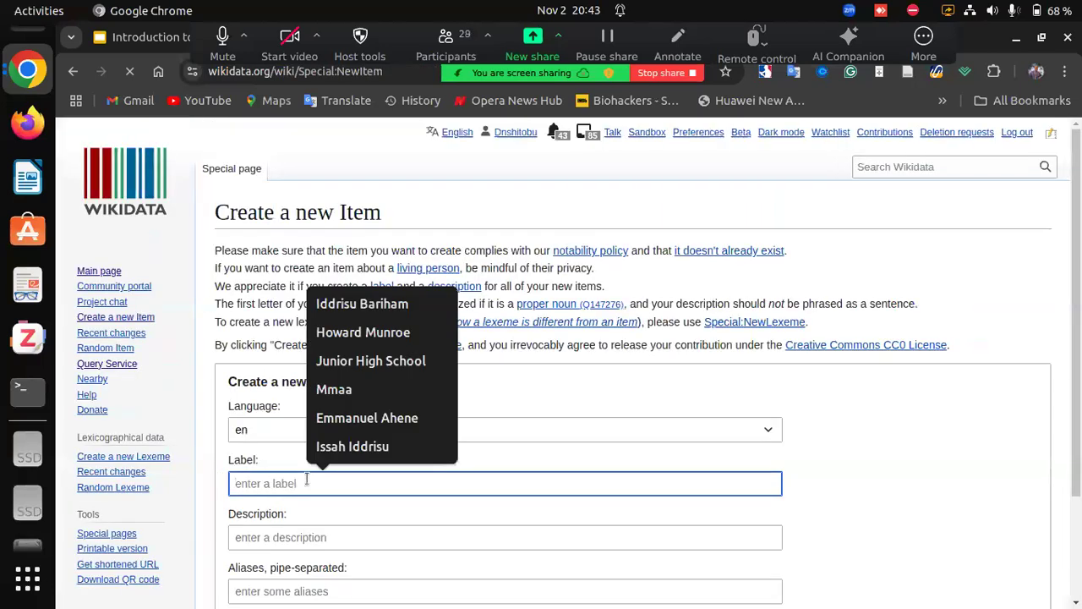
{"action": "type", "text": "To"}
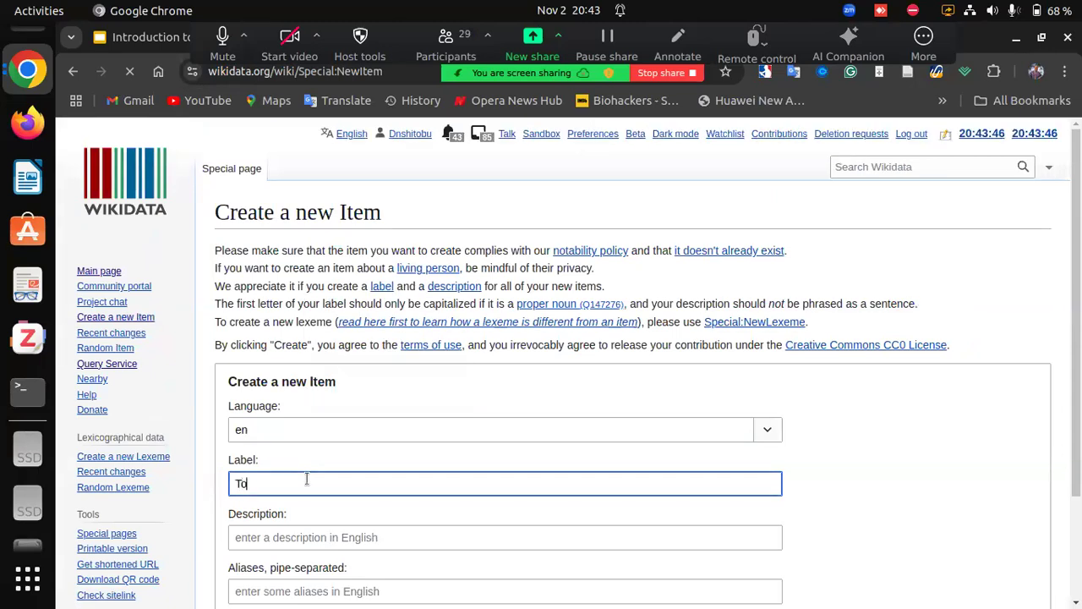
{"action": "type", "text": "lon Naa"}
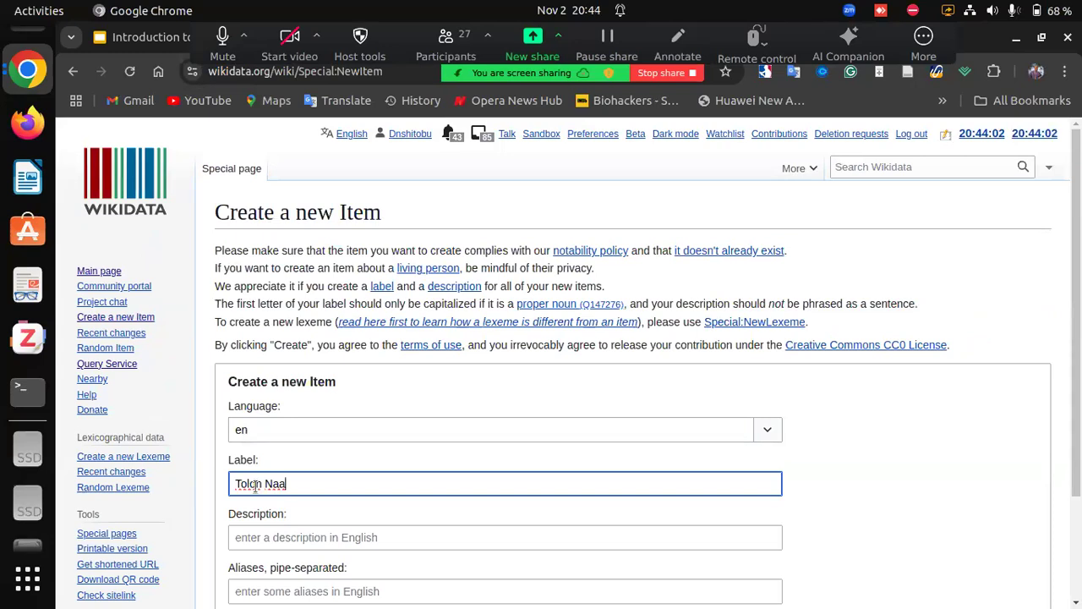
{"action": "scroll", "coordinate": [273, 522], "scroll_direction": "down", "scroll_amount": 3}
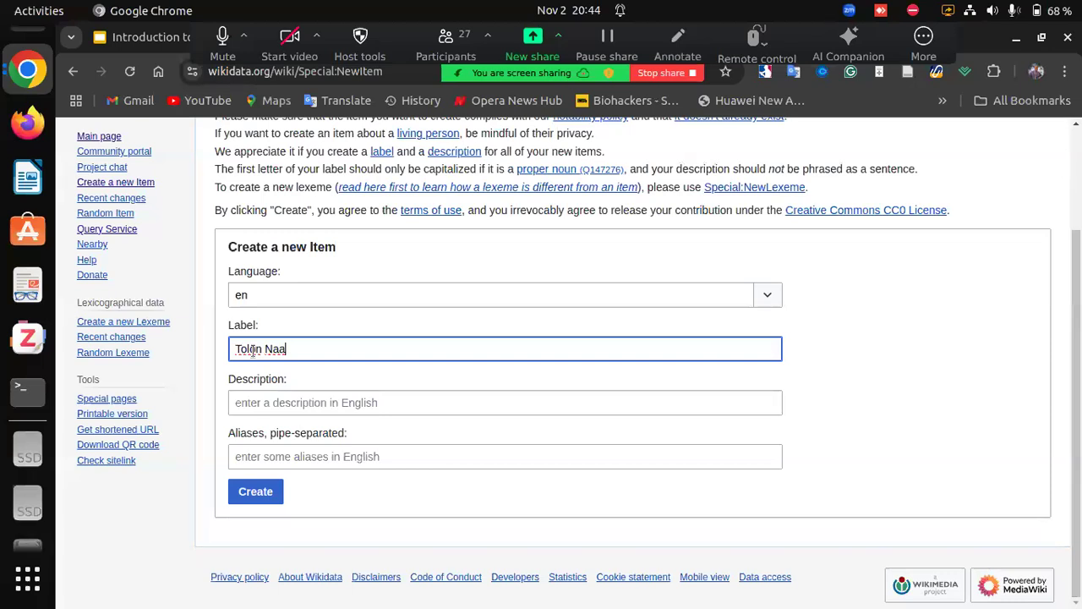
Enter the description 'title for the overlord of Tolon, Northern region, Ghana'.
{"action": "left_click", "coordinate": [274, 402]}
{"action": "key", "text": "ctrl+minus"}
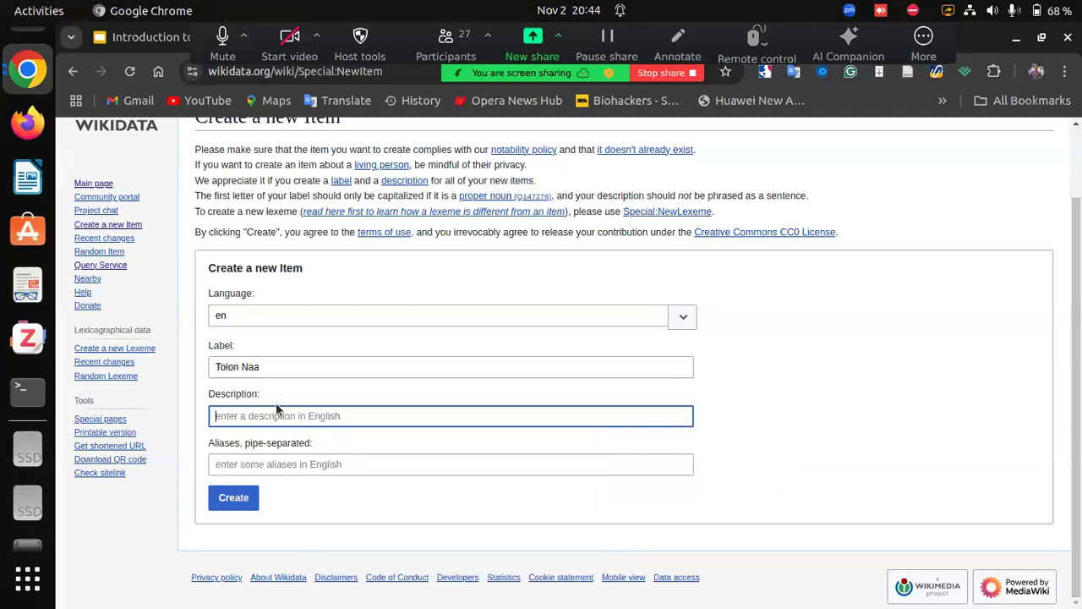
{"action": "type", "text": "ti"}
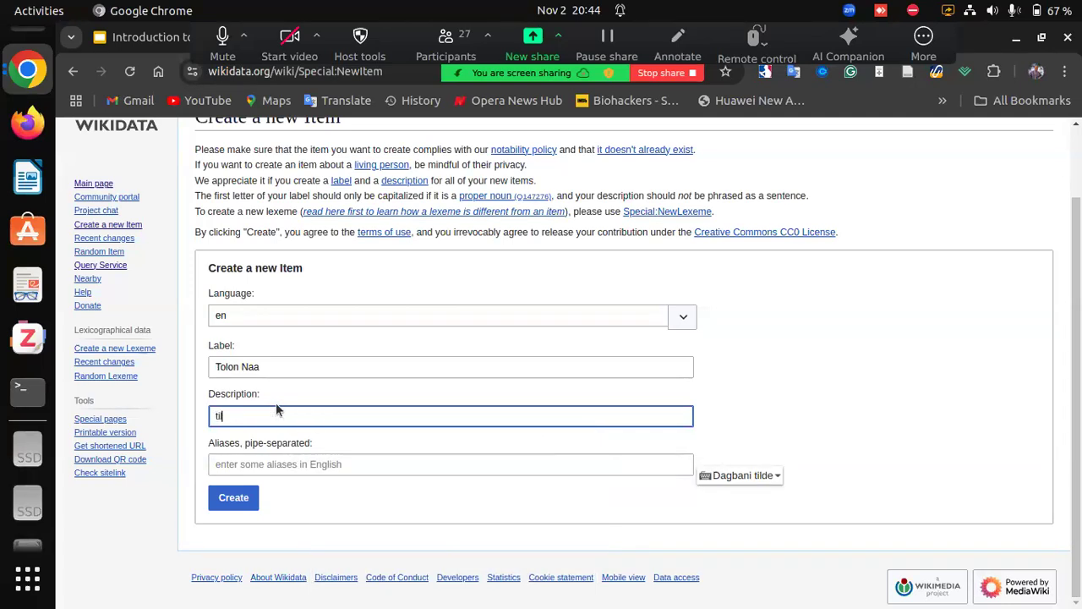
{"action": "type", "text": "tle for the ove"}
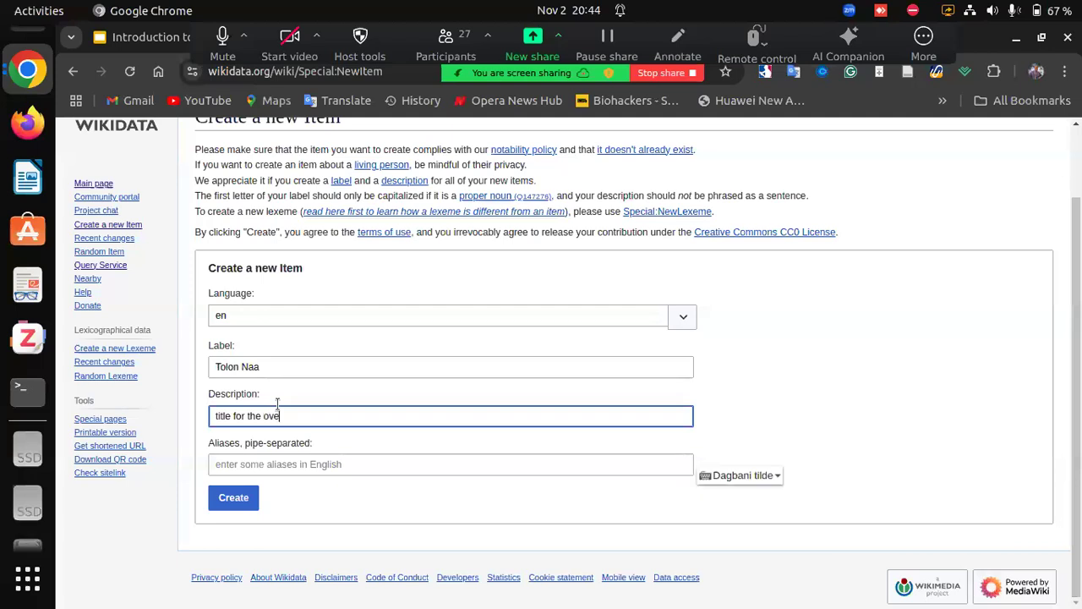
{"action": "type", "text": "rlord of Tolon, Northenr"}
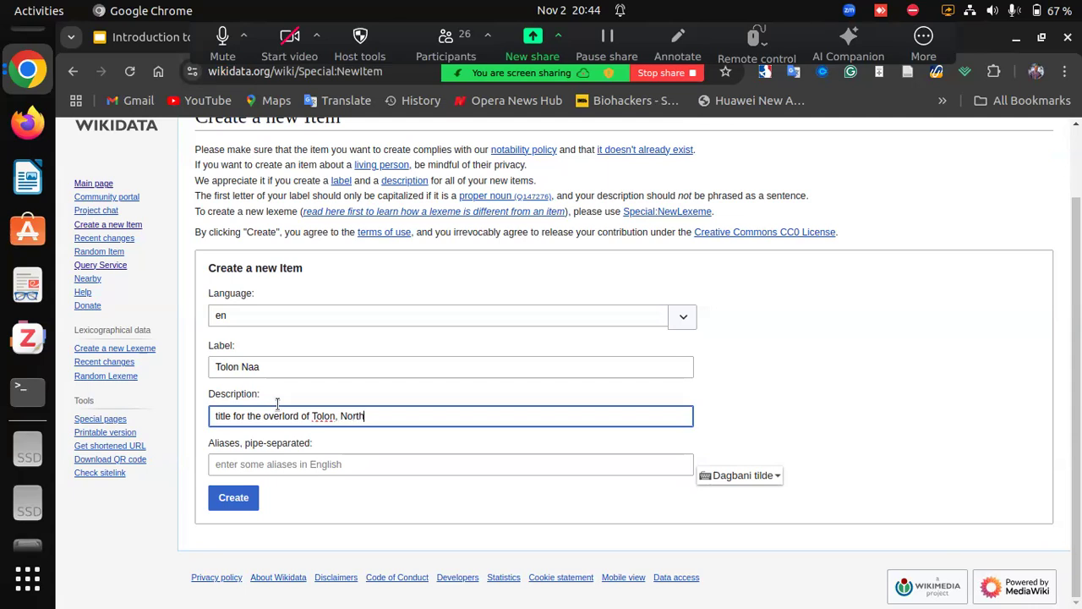
{"action": "key", "text": "BackSpace"}
{"action": "key", "text": "BackSpace"}
{"action": "type", "text": "rn region, Ghana"}
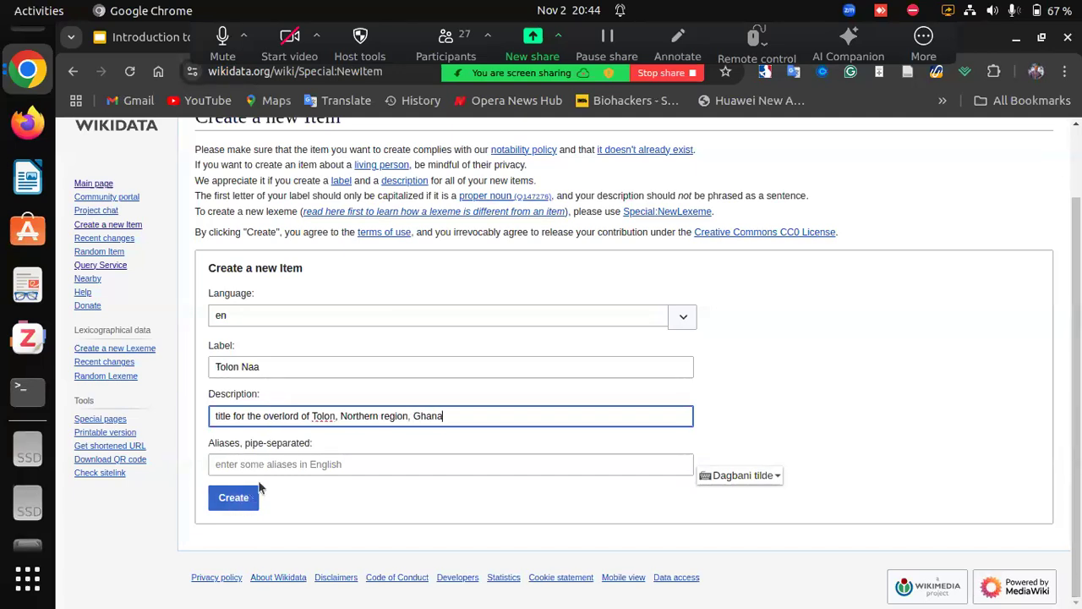
{"action": "left_click", "coordinate": [280, 463]}
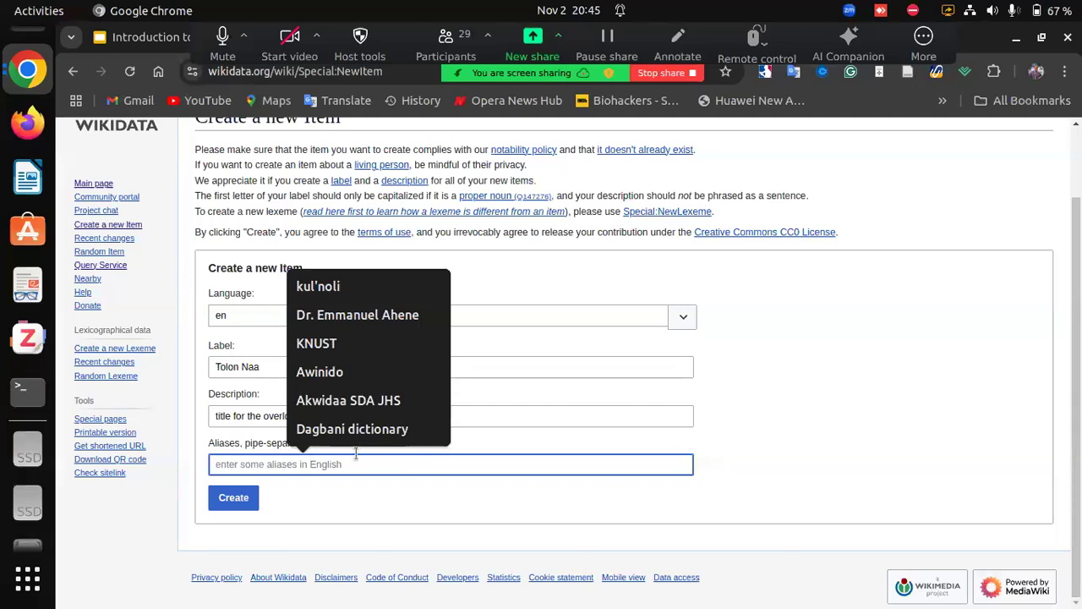
{"action": "left_click", "coordinate": [587, 288]}
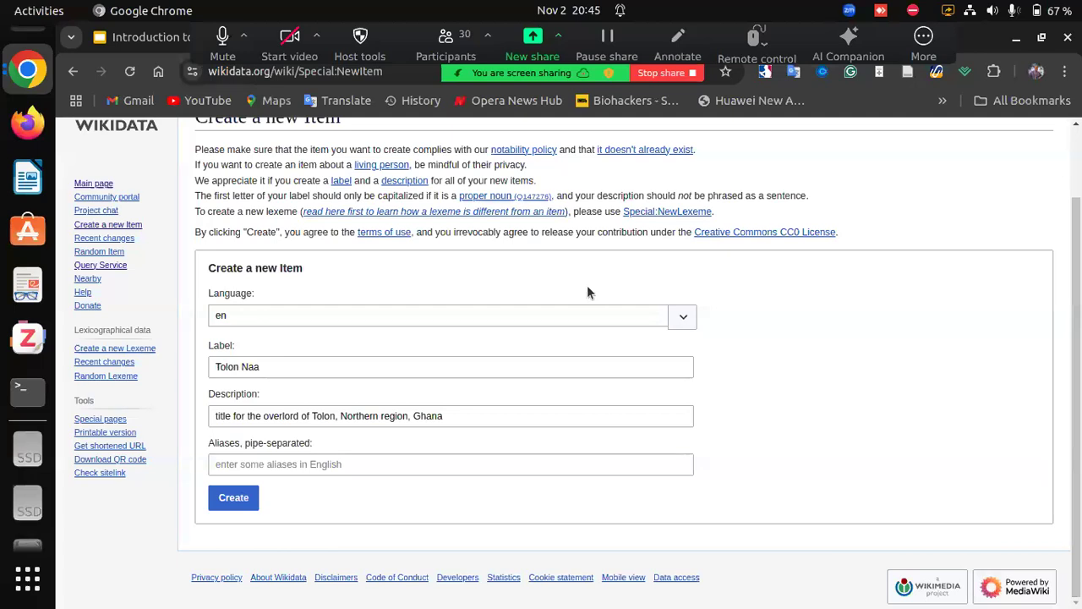
Create the Tolon Naa item (Q130760362) with its English label and description.
{"action": "left_click", "coordinate": [245, 500]}
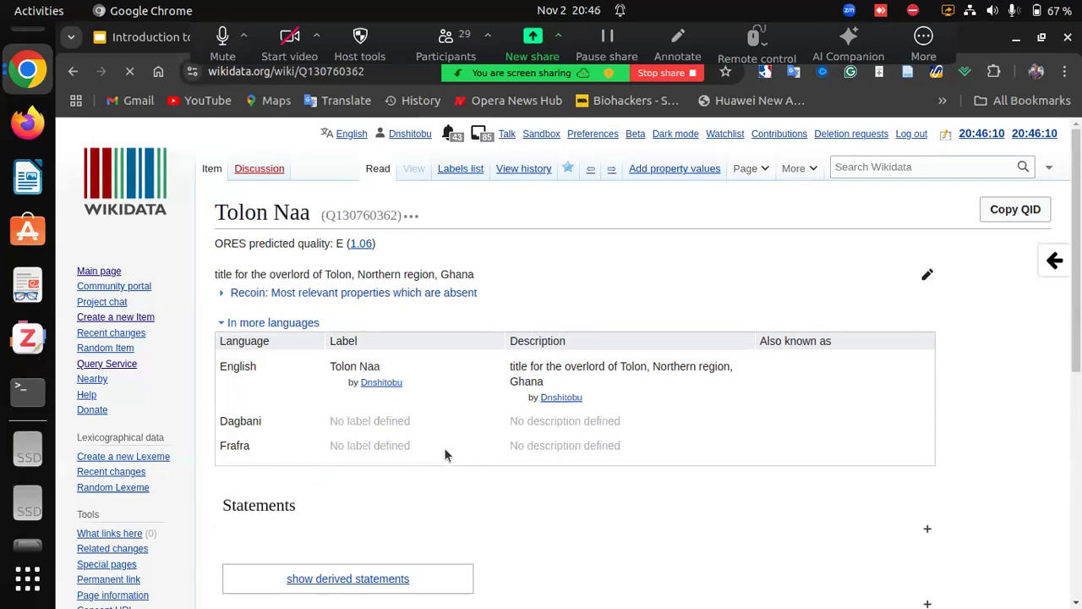
{"action": "scroll", "coordinate": [446, 455], "scroll_direction": "down", "scroll_amount": 2}
{"action": "scroll", "coordinate": [445, 455], "scroll_direction": "up", "scroll_amount": 1}
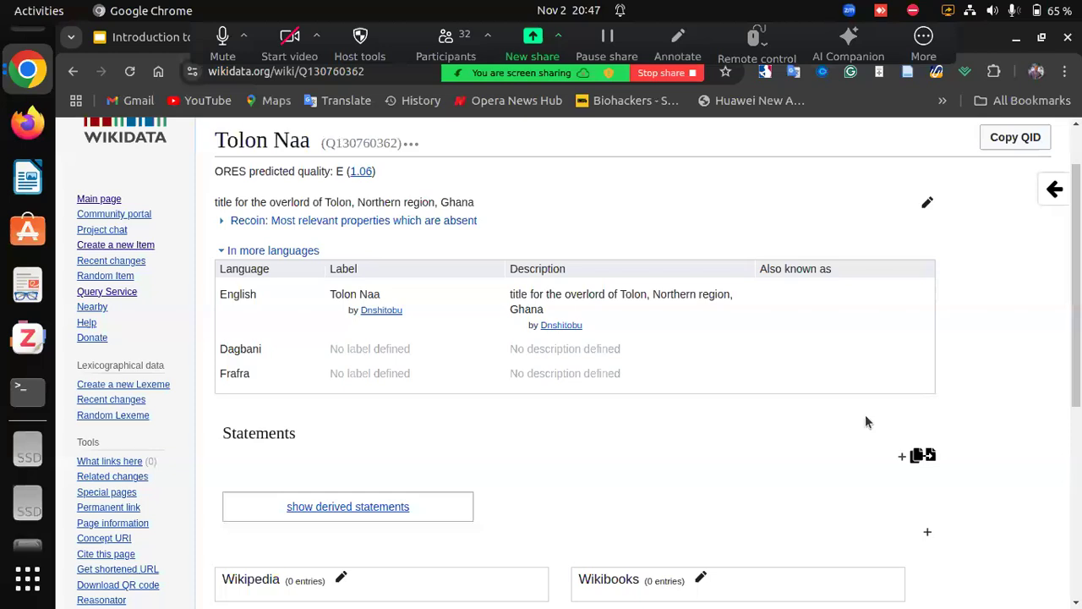
Add and publish the Dagbani alias 'Wunŋuɣiri yili lana' in the languages table.
{"action": "left_click", "coordinate": [927, 204]}
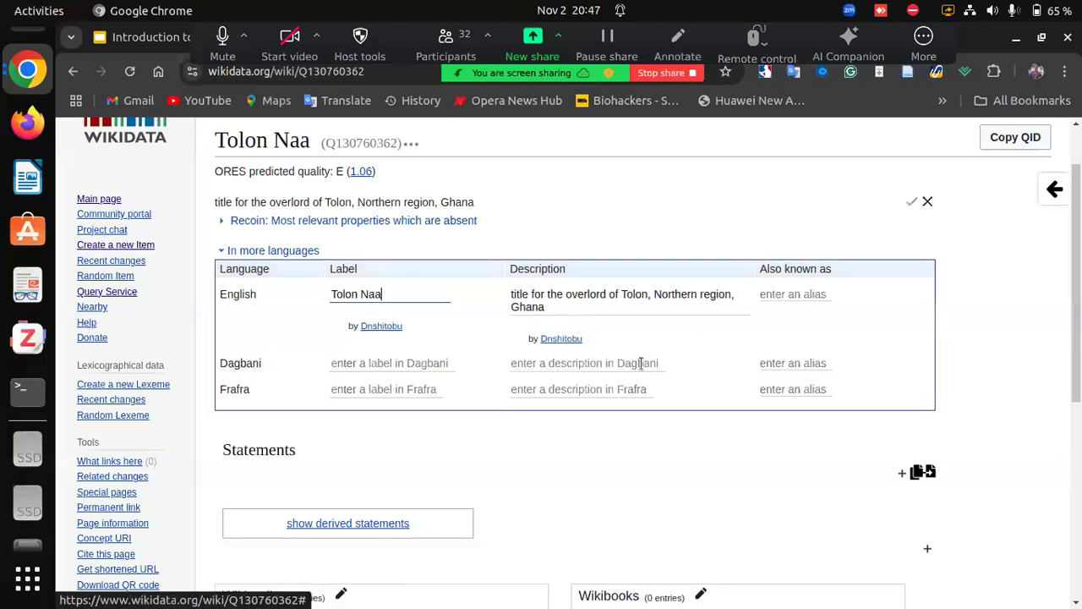
{"action": "key", "text": "ctrl+minus"}
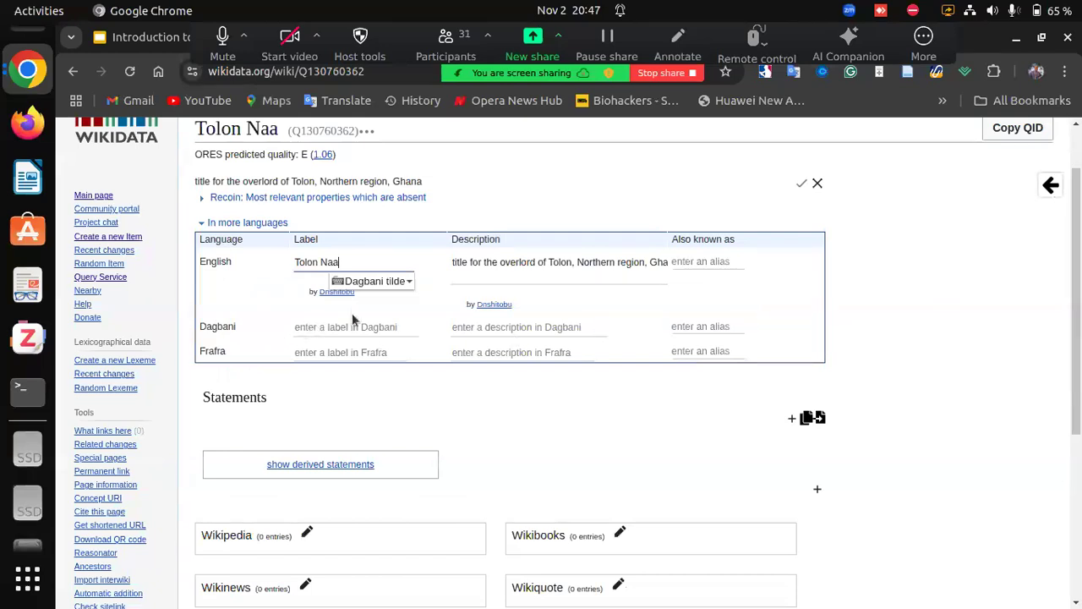
{"action": "left_click", "coordinate": [692, 326]}
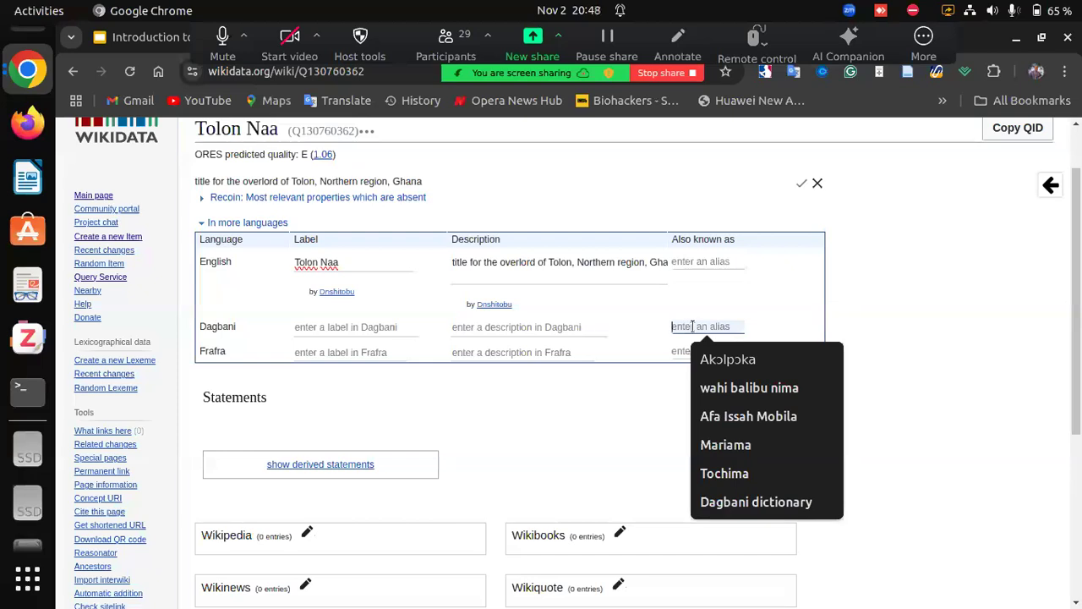
{"action": "type", "text": "Wun"}
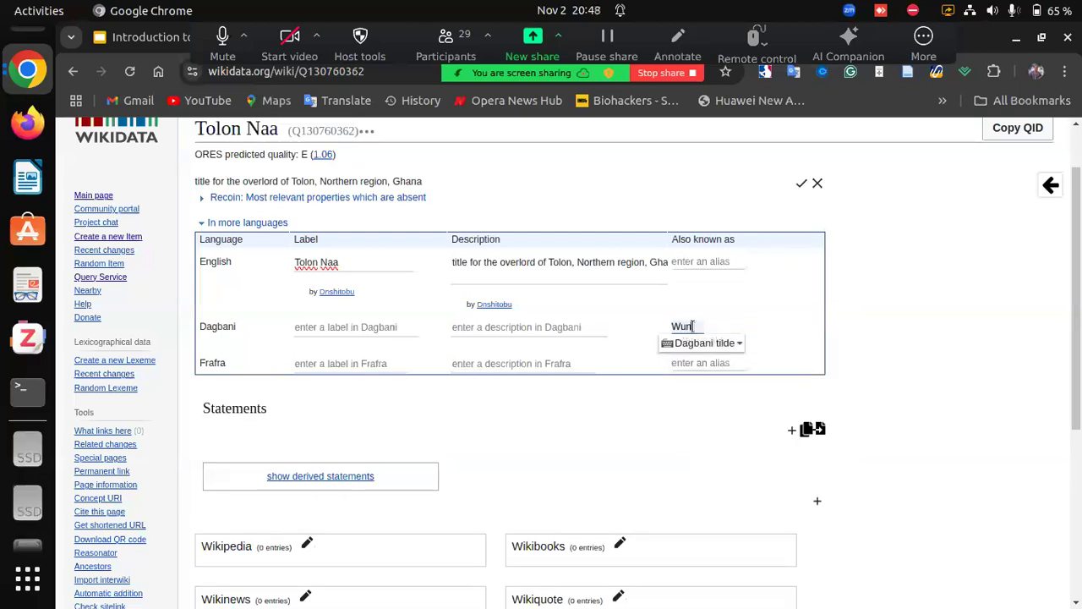
{"action": "type", "text": "nu~"}
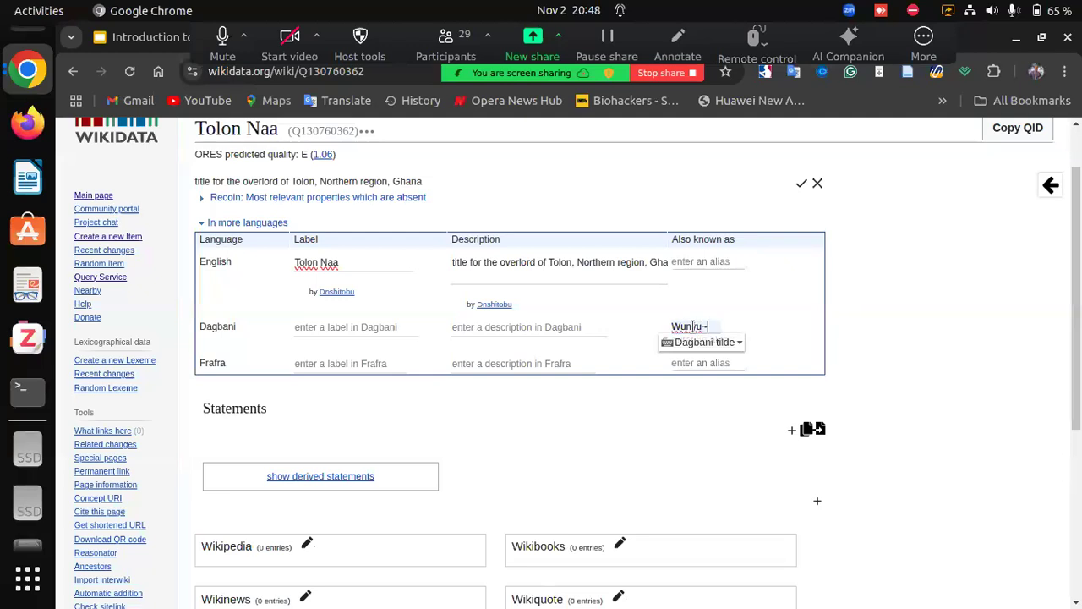
{"action": "type", "text": "gi~n"}
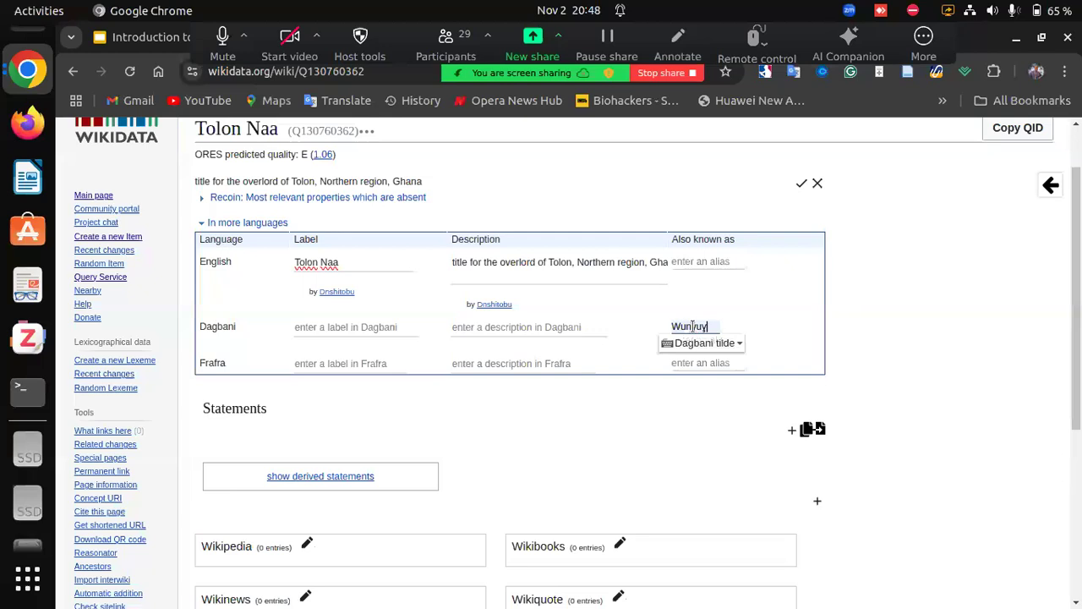
{"action": "key", "text": "BackSpace"}
{"action": "type", "text": "ri yili lana"}
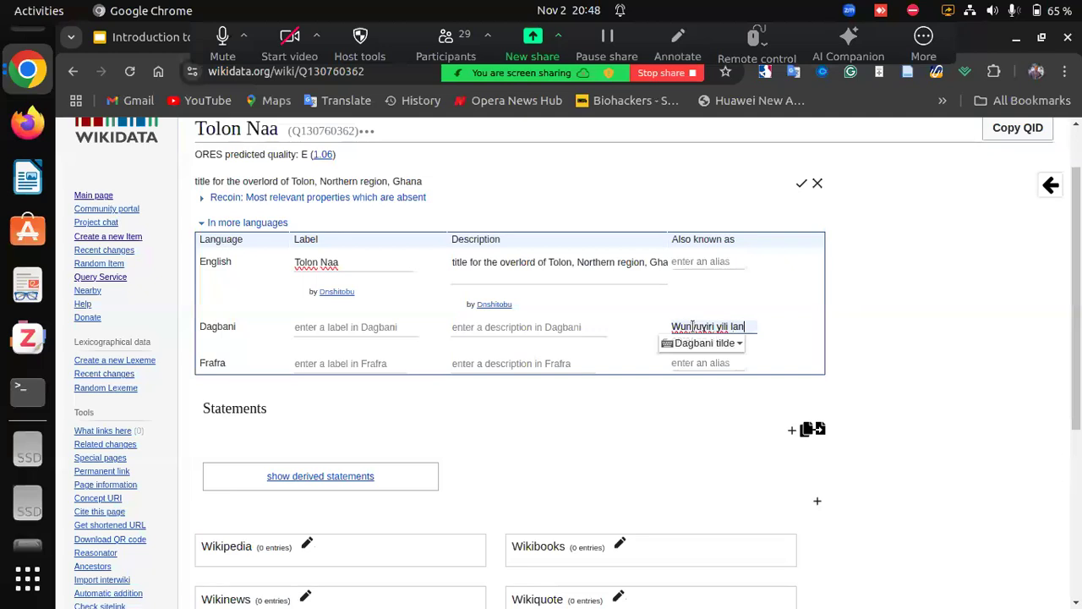
{"action": "left_click", "coordinate": [801, 182]}
{"action": "left_click", "coordinate": [803, 183]}
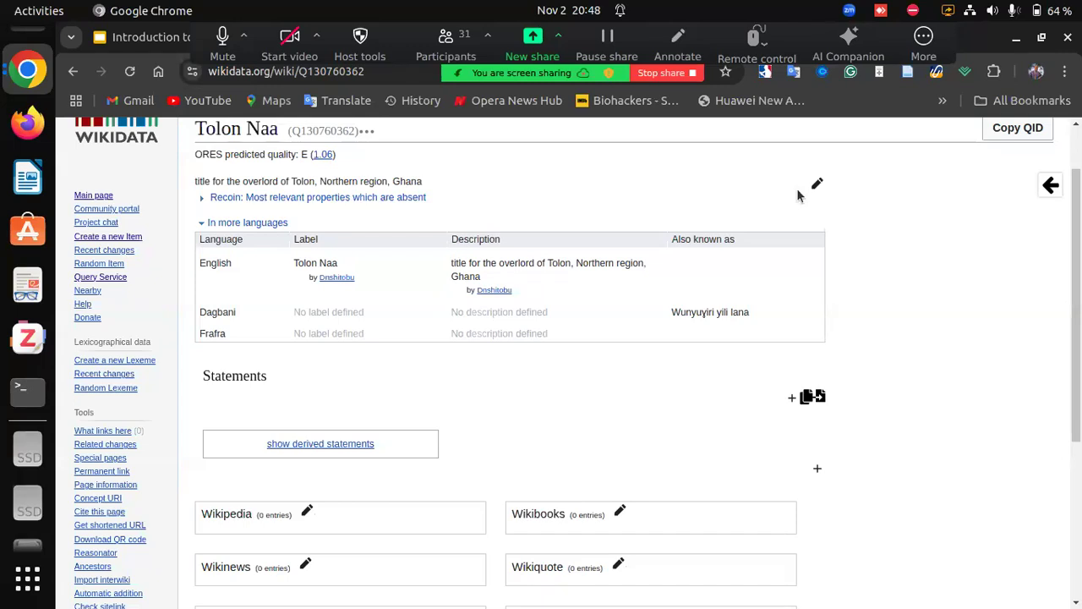
Add and save the statement instance of: title (name given to a person).
{"action": "left_click", "coordinate": [792, 399]}
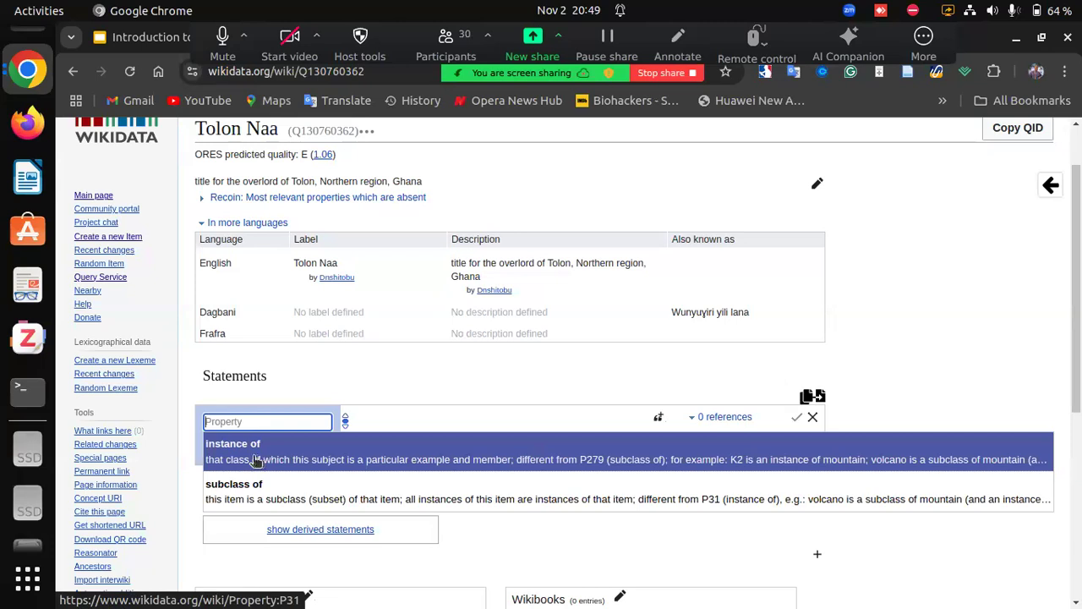
{"action": "left_click", "coordinate": [257, 459]}
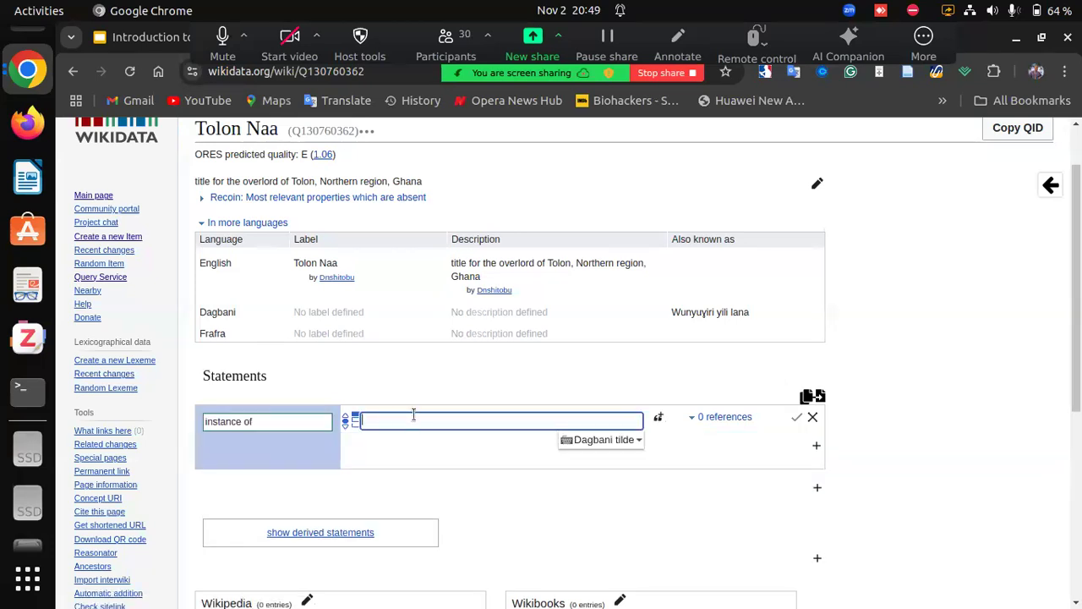
{"action": "left_click", "coordinate": [413, 416]}
{"action": "type", "text": "ti"}
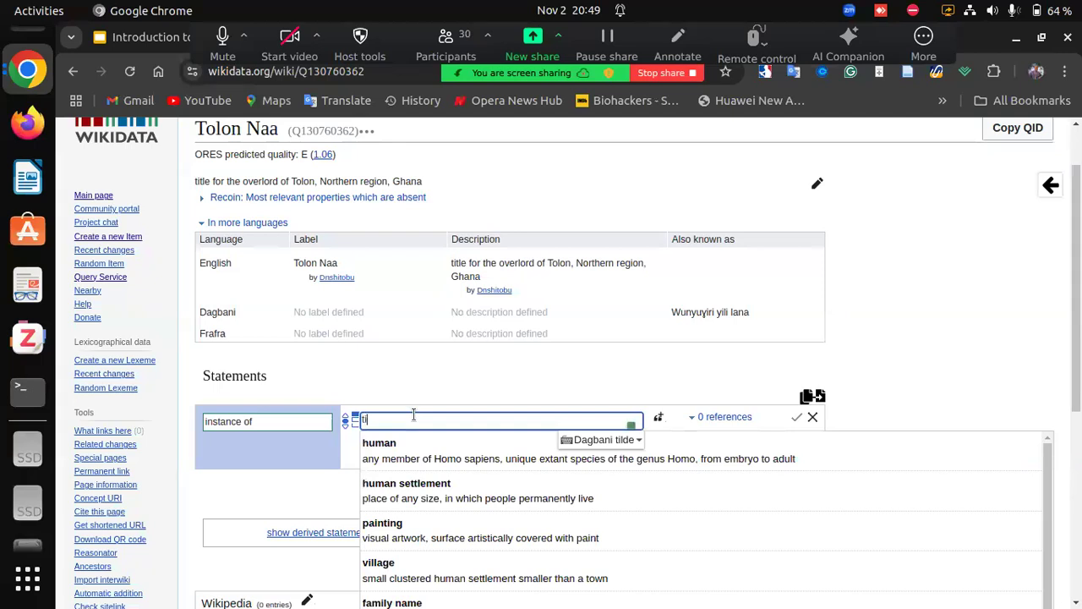
{"action": "type", "text": "tle"}
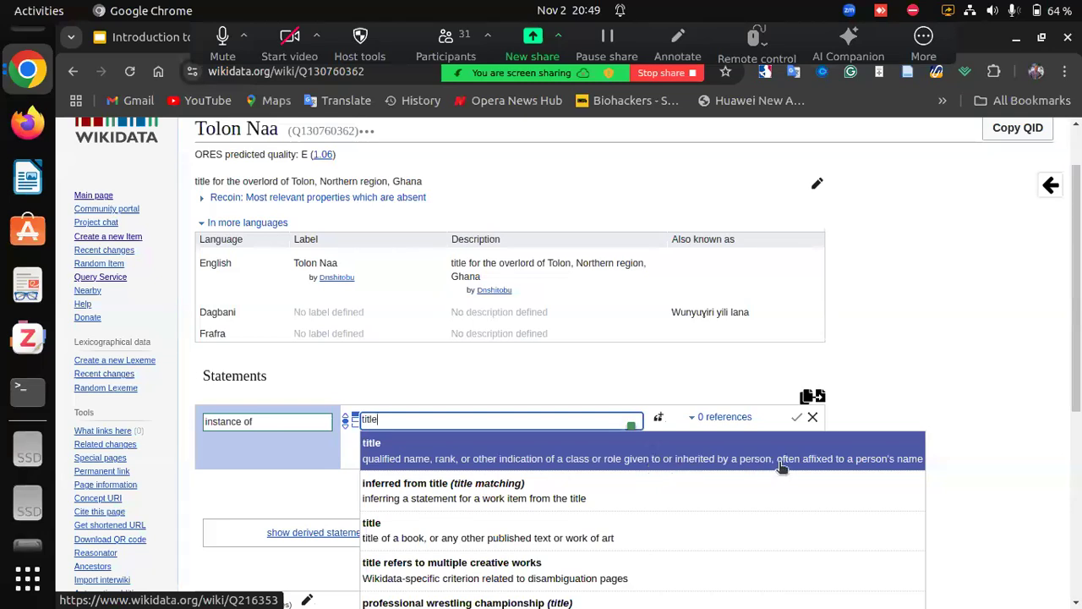
{"action": "left_click", "coordinate": [441, 454]}
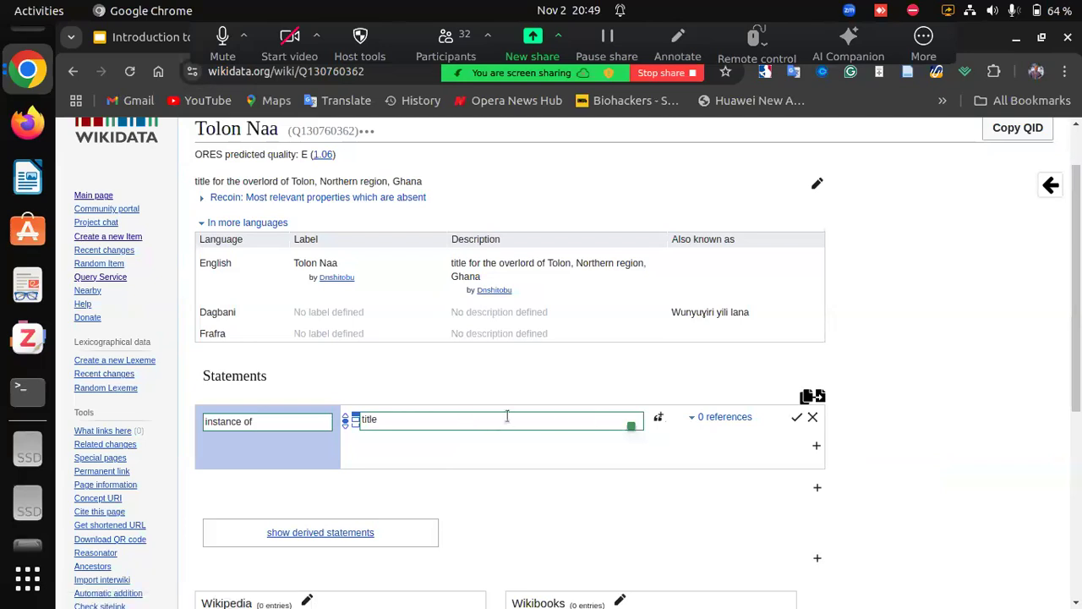
{"action": "left_click", "coordinate": [797, 422]}
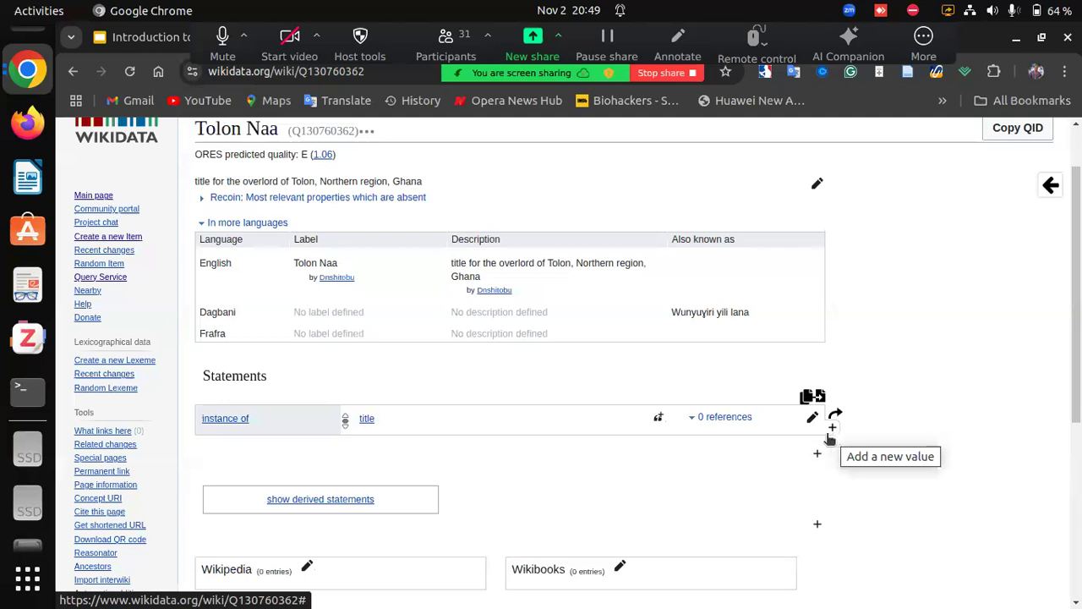
Add tribal chief as a second instance-of value, found by searching 'chieftain'.
{"action": "left_click", "coordinate": [832, 431]}
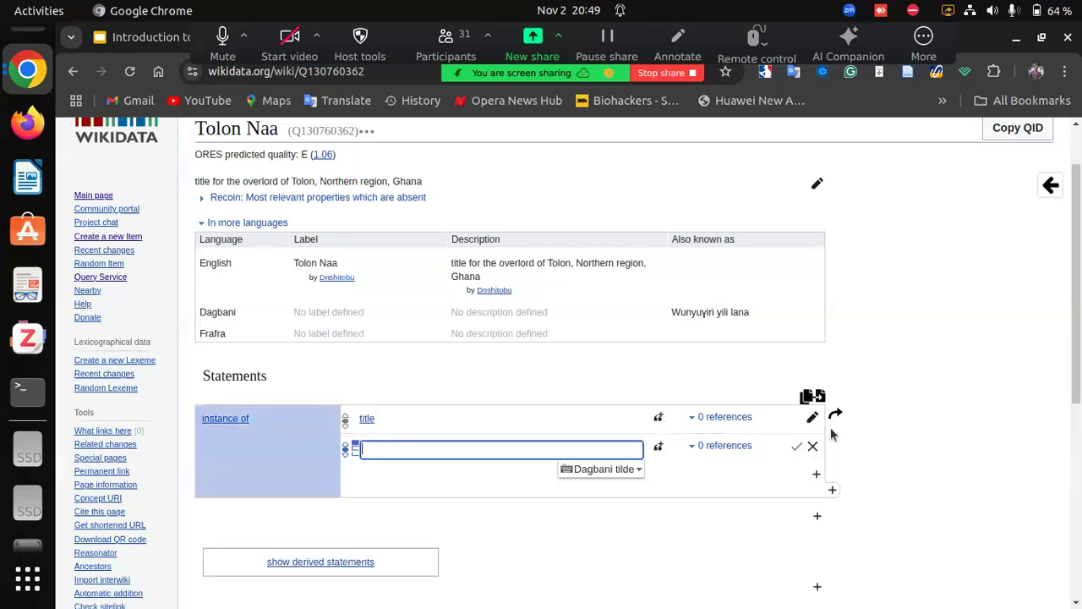
{"action": "type", "text": "chief"}
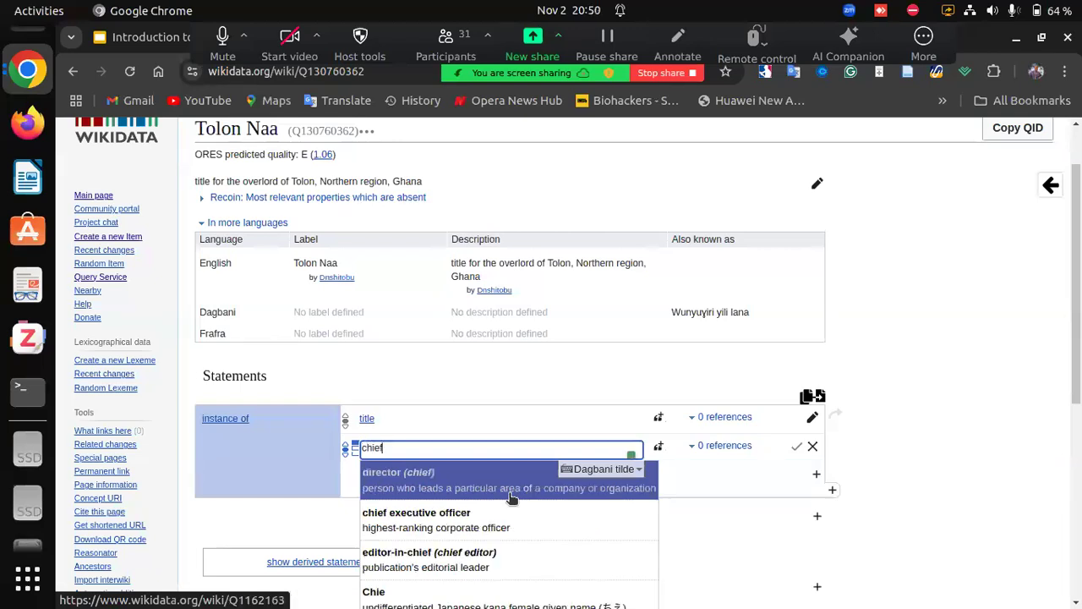
{"action": "type", "text": "tain"}
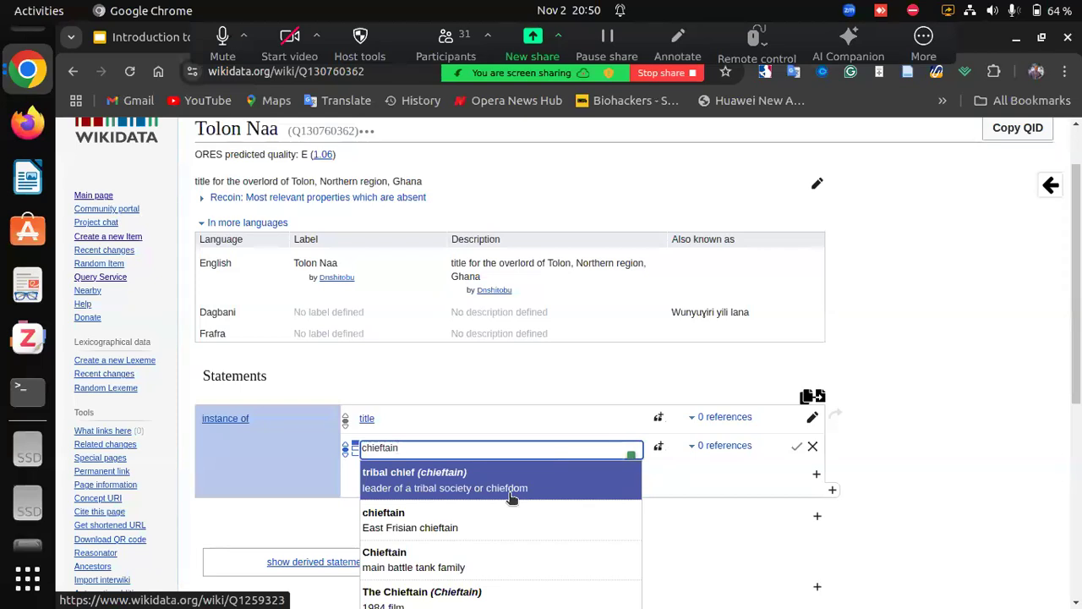
{"action": "scroll", "coordinate": [510, 497], "scroll_direction": "down", "scroll_amount": 3}
{"action": "scroll", "coordinate": [509, 497], "scroll_direction": "down", "scroll_amount": 3}
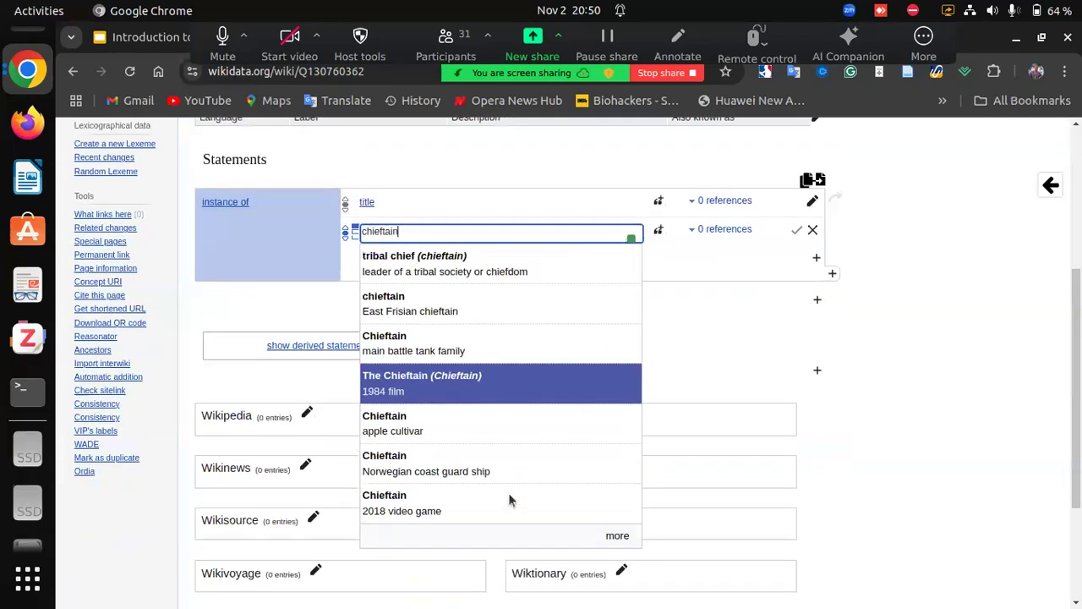
{"action": "scroll", "coordinate": [510, 497], "scroll_direction": "up", "scroll_amount": 3}
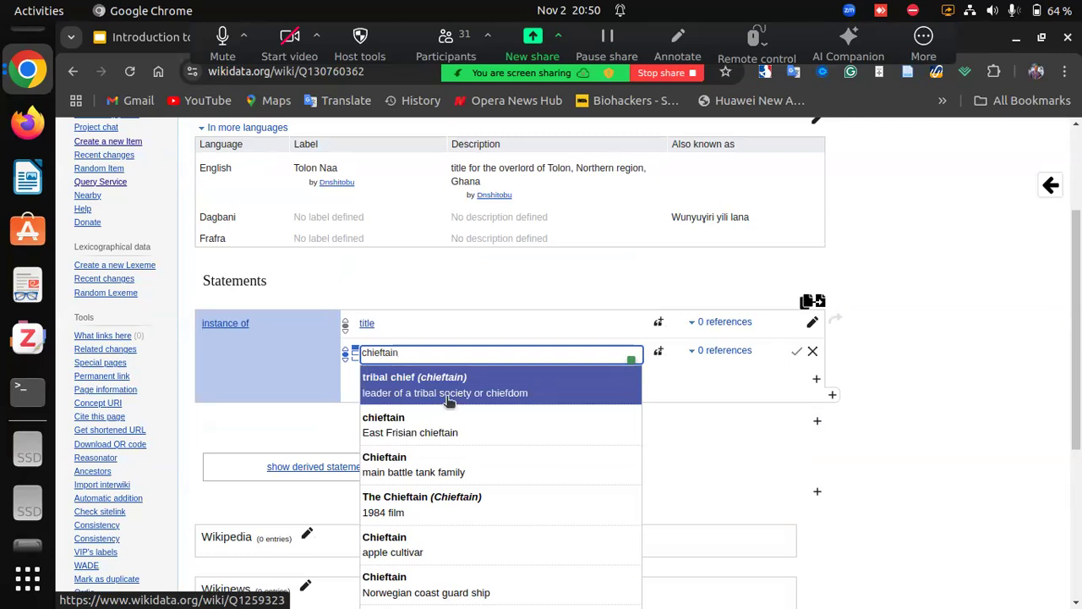
{"action": "left_click", "coordinate": [450, 393]}
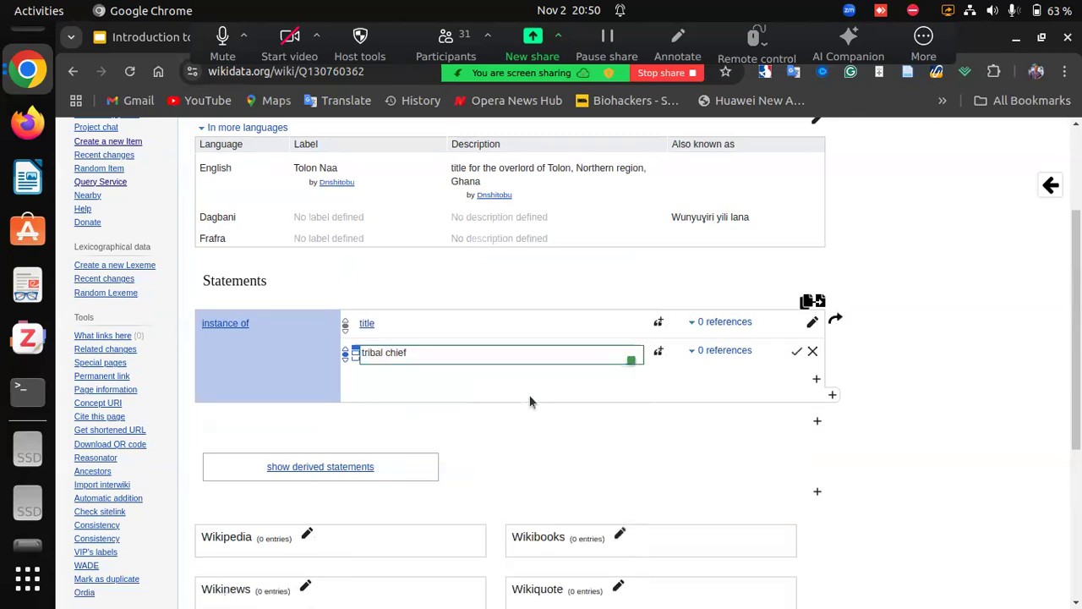
{"action": "left_click", "coordinate": [796, 354]}
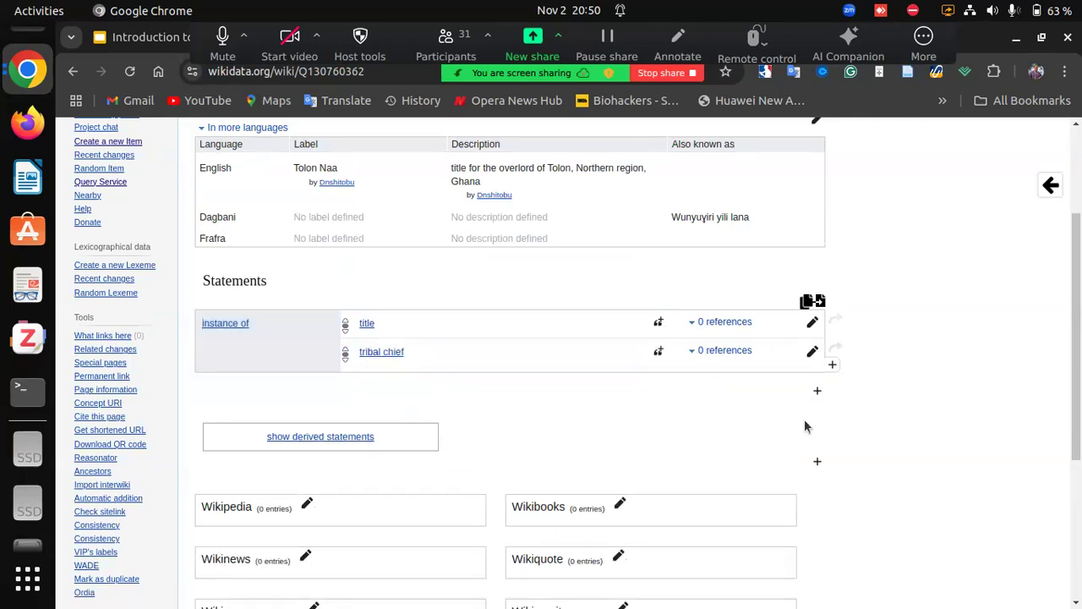
{"action": "left_click", "coordinate": [816, 391]}
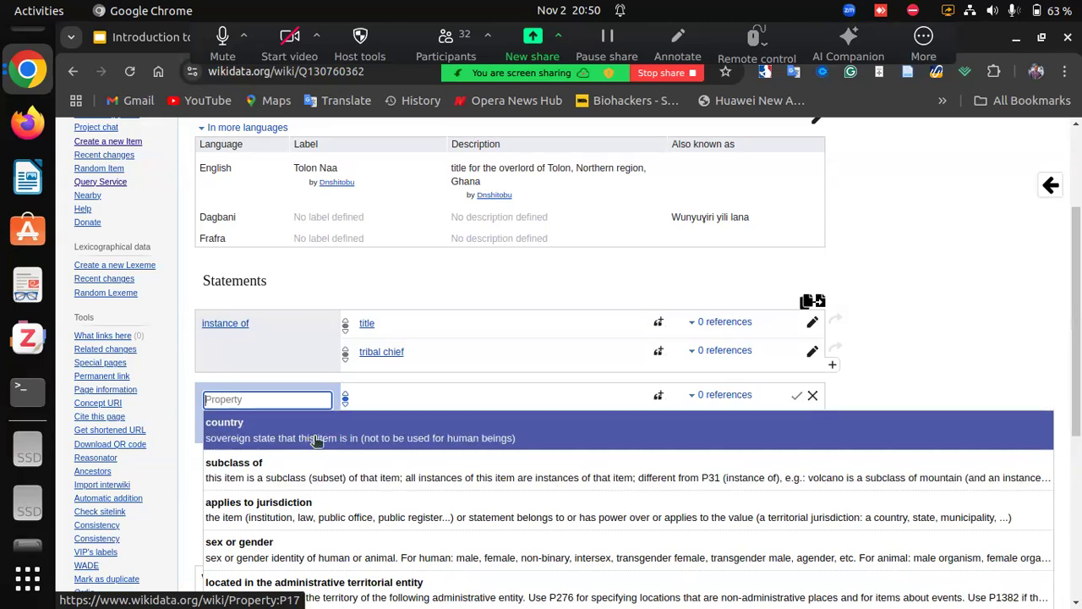
Add and save the statement country: Ghana, the country in West Africa.
{"action": "left_click", "coordinate": [315, 439]}
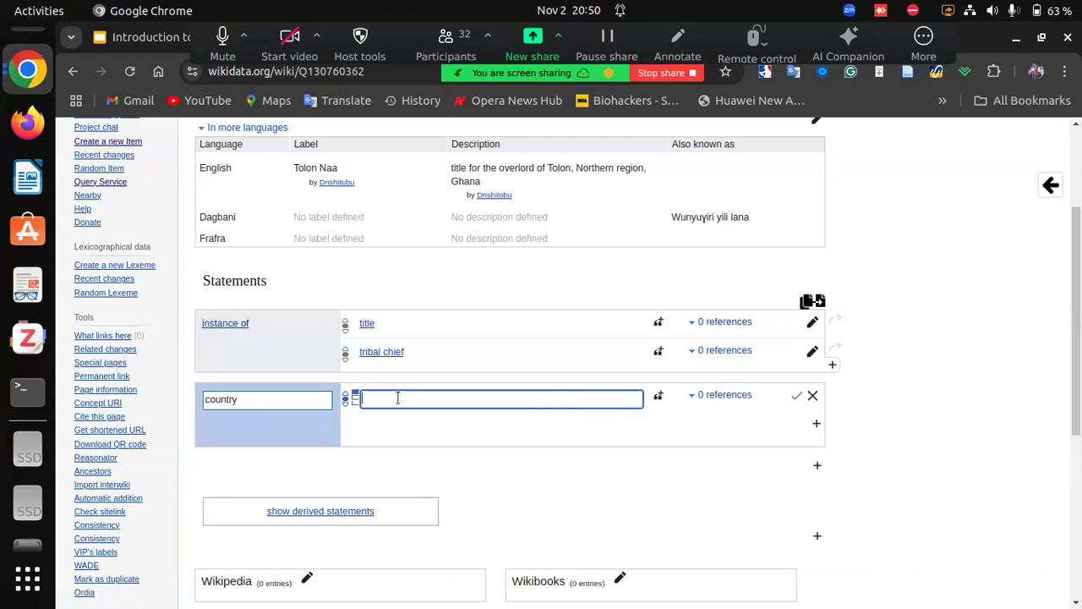
{"action": "type", "text": "Ghana"}
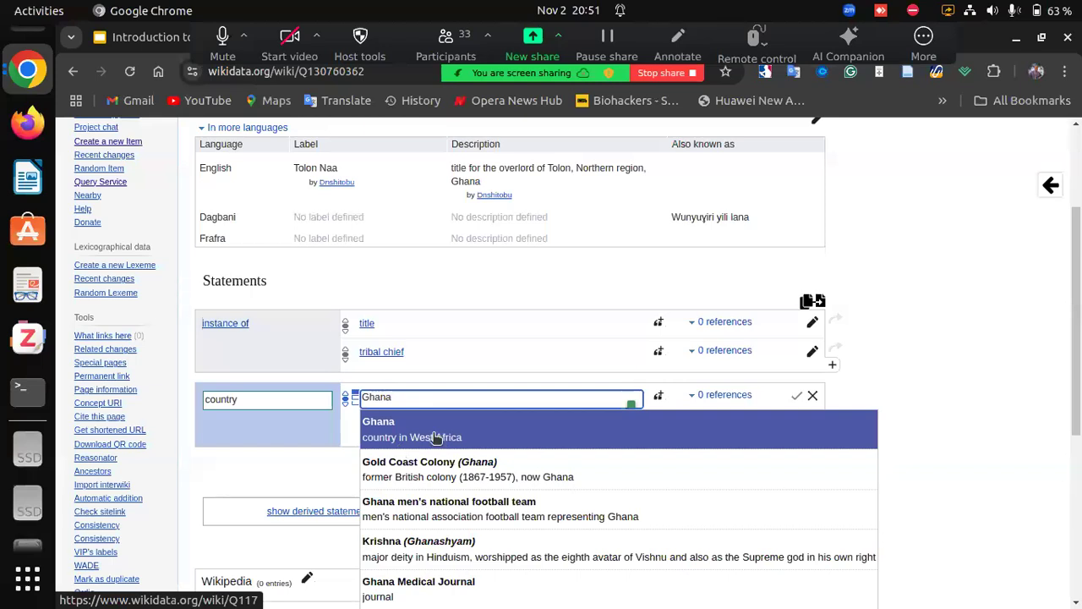
{"action": "left_click", "coordinate": [433, 433]}
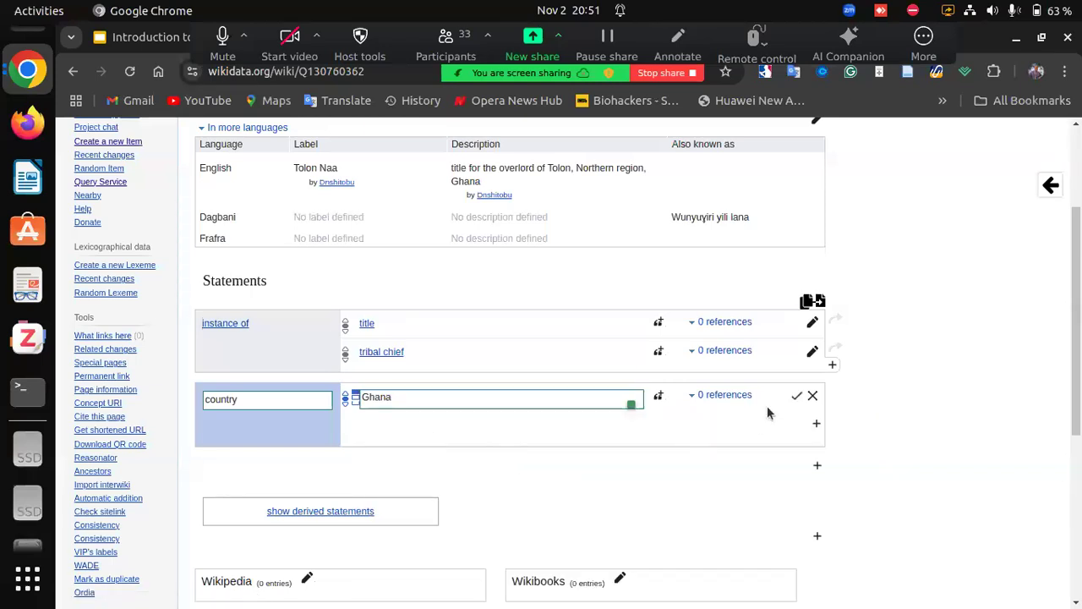
{"action": "left_click", "coordinate": [798, 394]}
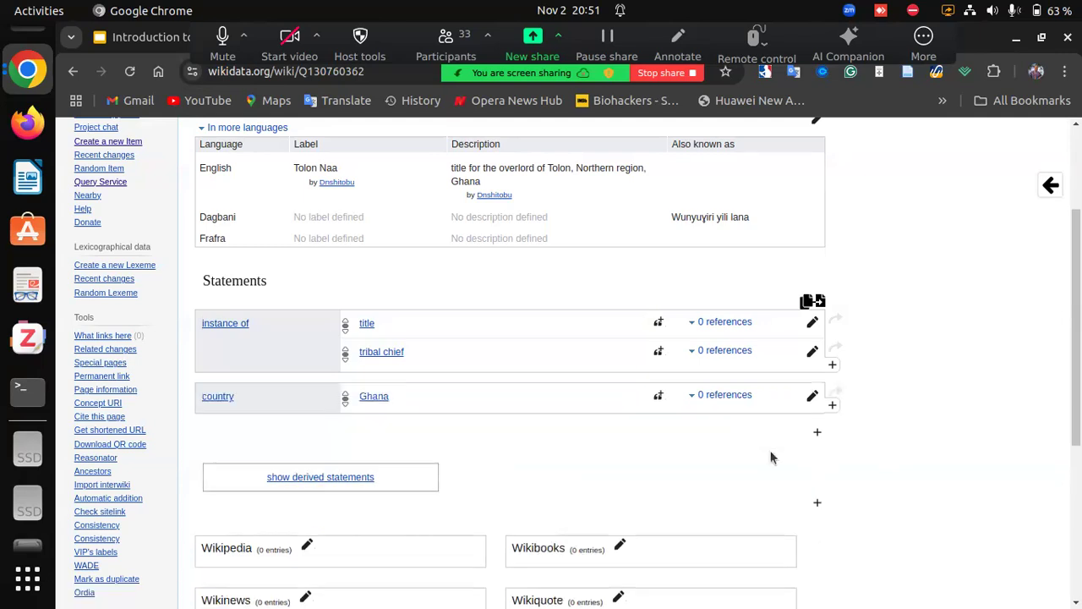
{"action": "left_click", "coordinate": [816, 432]}
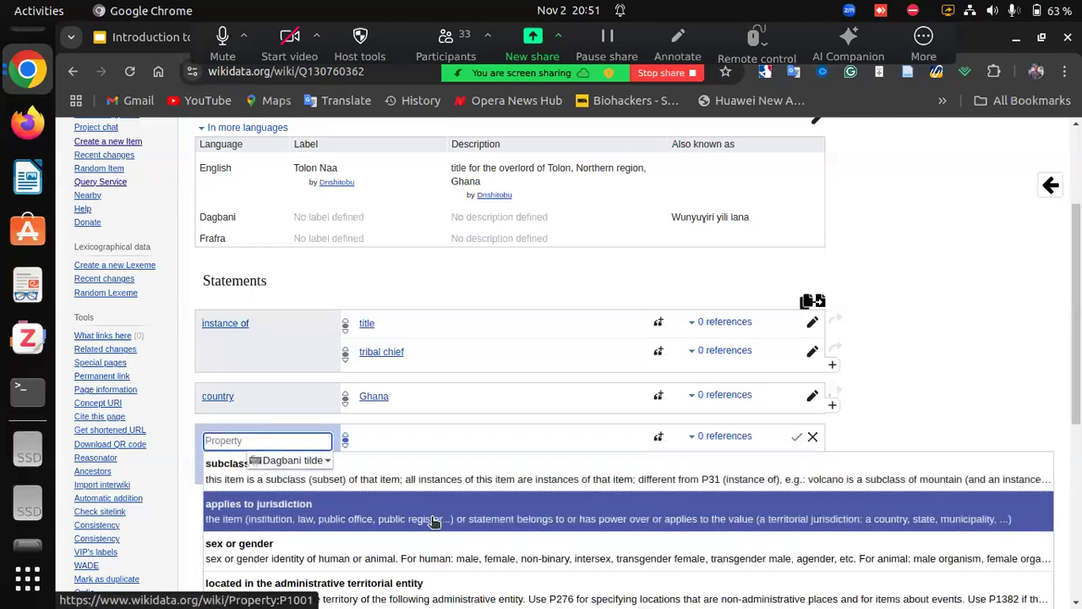
{"action": "scroll", "coordinate": [433, 522], "scroll_direction": "down", "scroll_amount": 1}
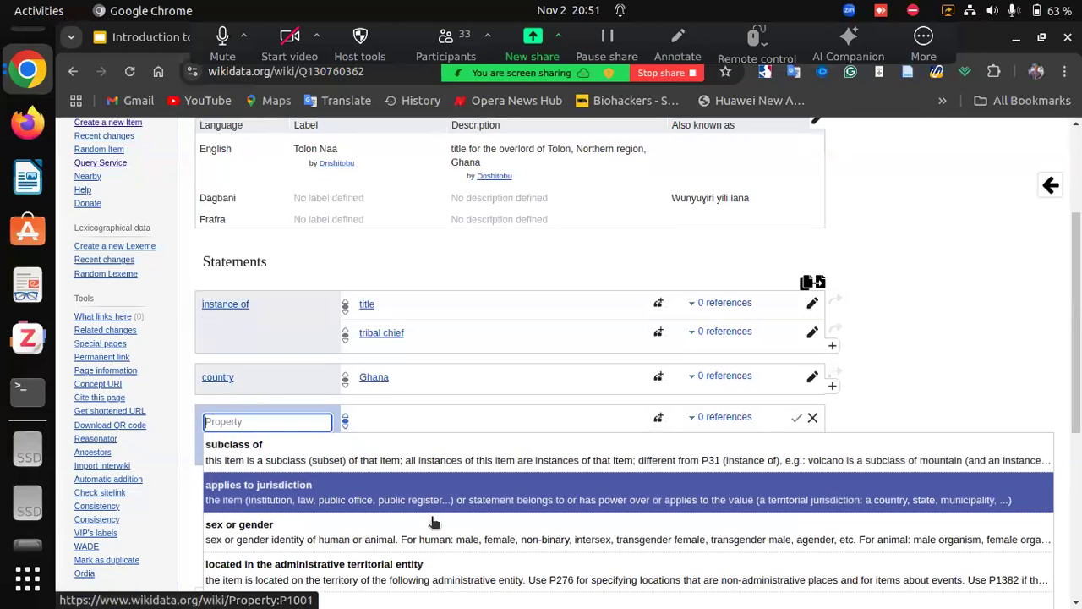
{"action": "scroll", "coordinate": [434, 522], "scroll_direction": "down", "scroll_amount": 4}
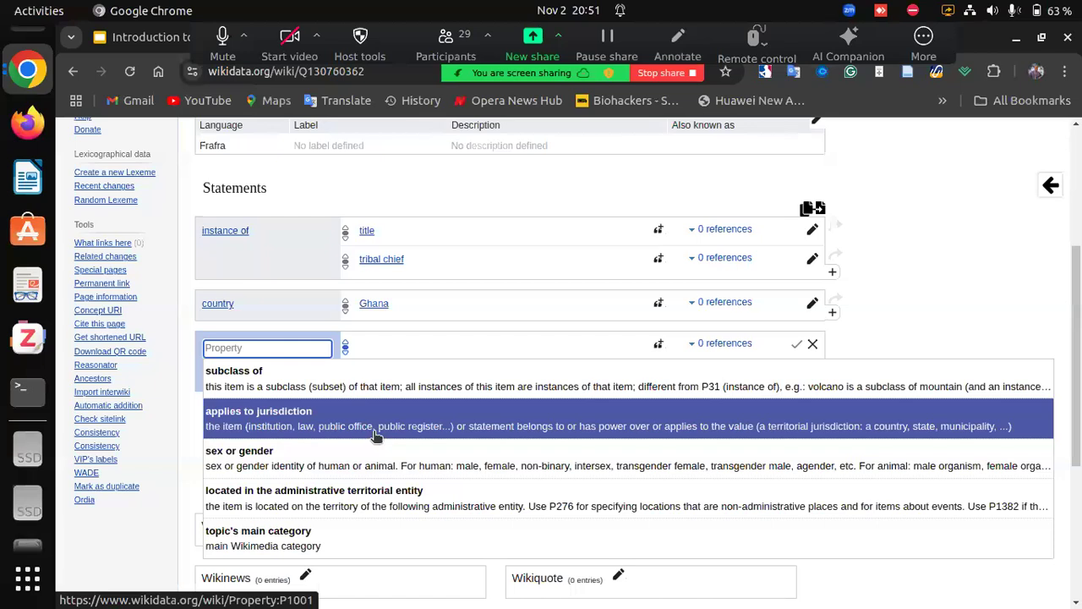
{"action": "left_click", "coordinate": [376, 434]}
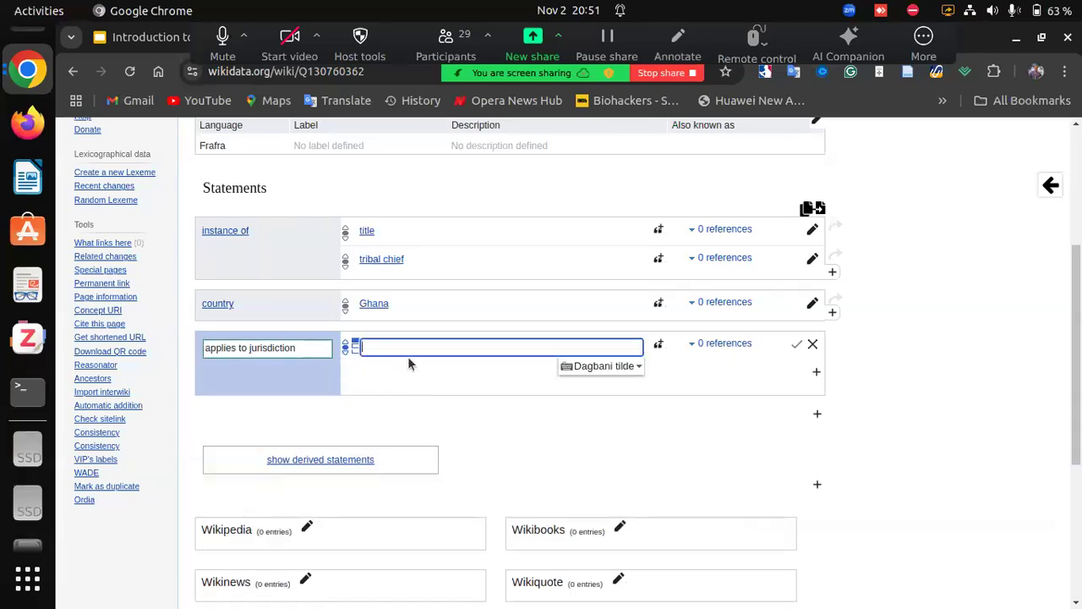
{"action": "type", "text": "c"}
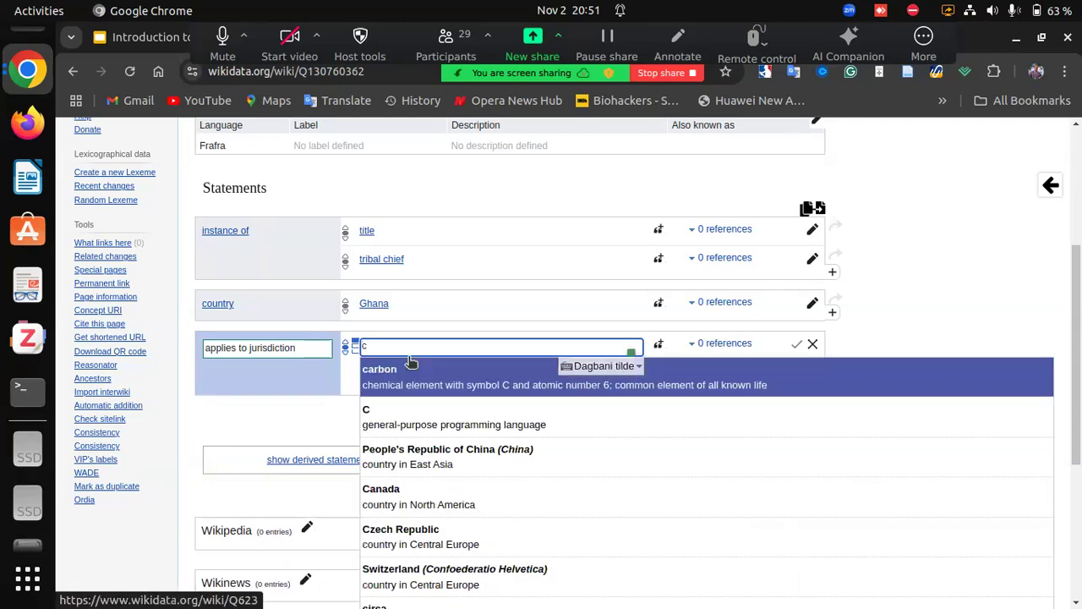
{"action": "key", "text": "BackSpace"}
{"action": "type", "text": "tri"}
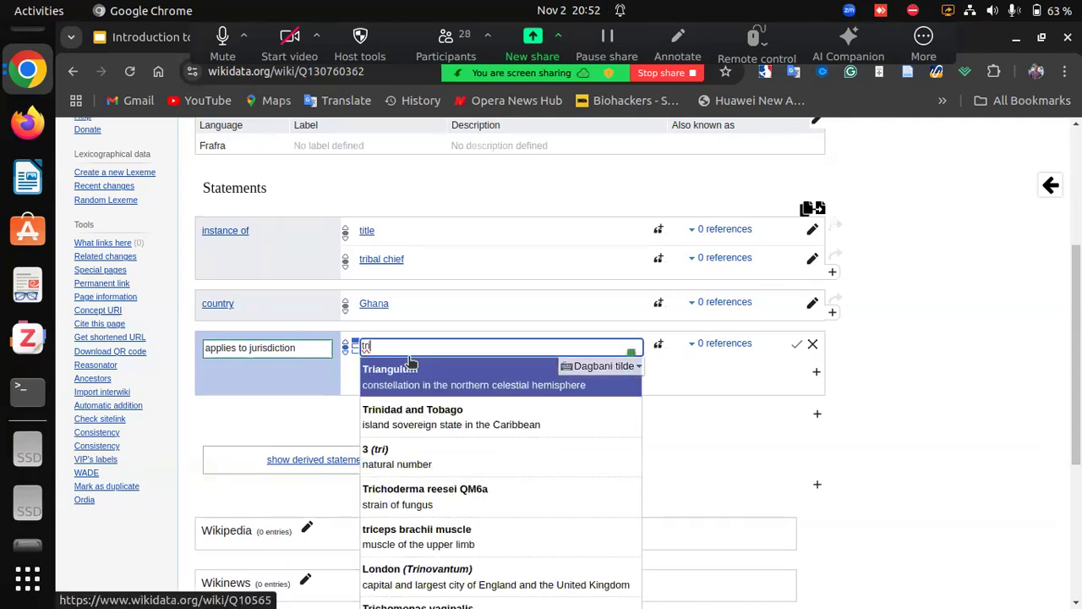
{"action": "type", "text": "b"}
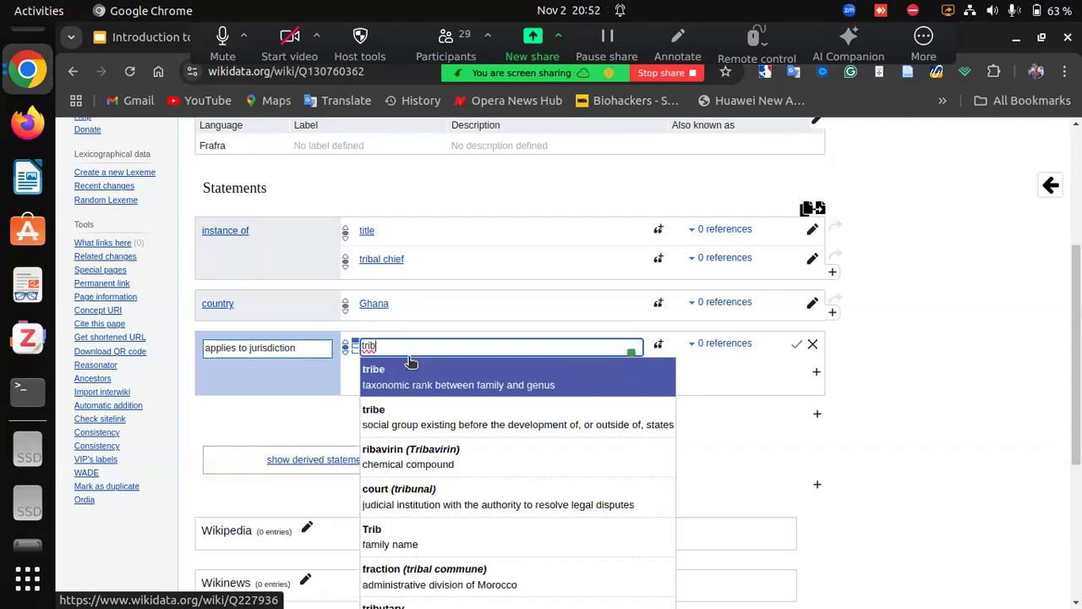
{"action": "type", "text": "e"}
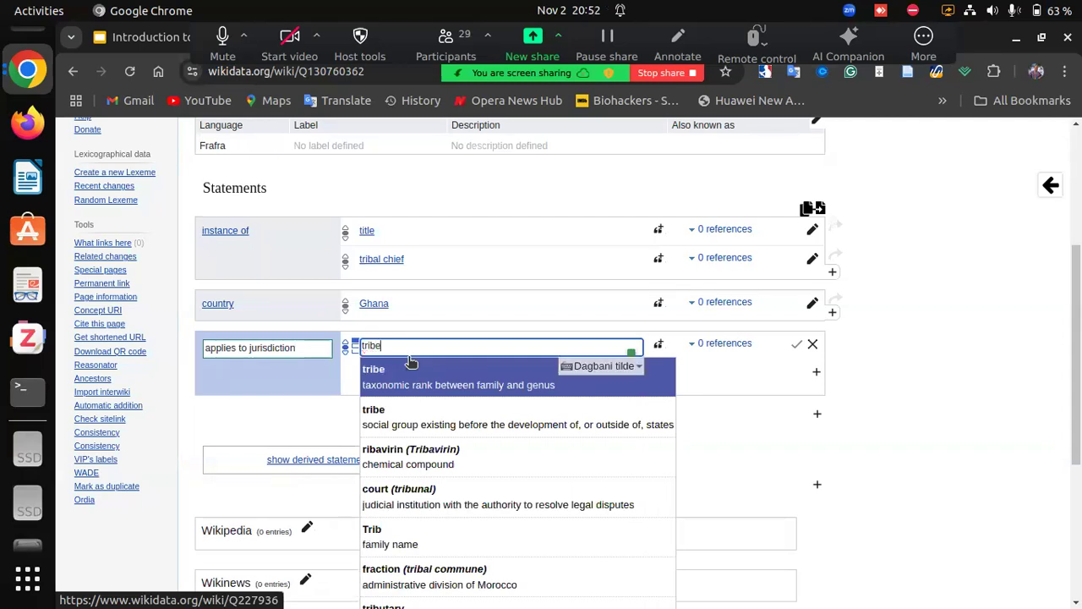
{"action": "key", "text": "BackSpace"}
{"action": "key", "text": "BackSpace"}
{"action": "key", "text": "BackSpace"}
{"action": "key", "text": "BackSpace"}
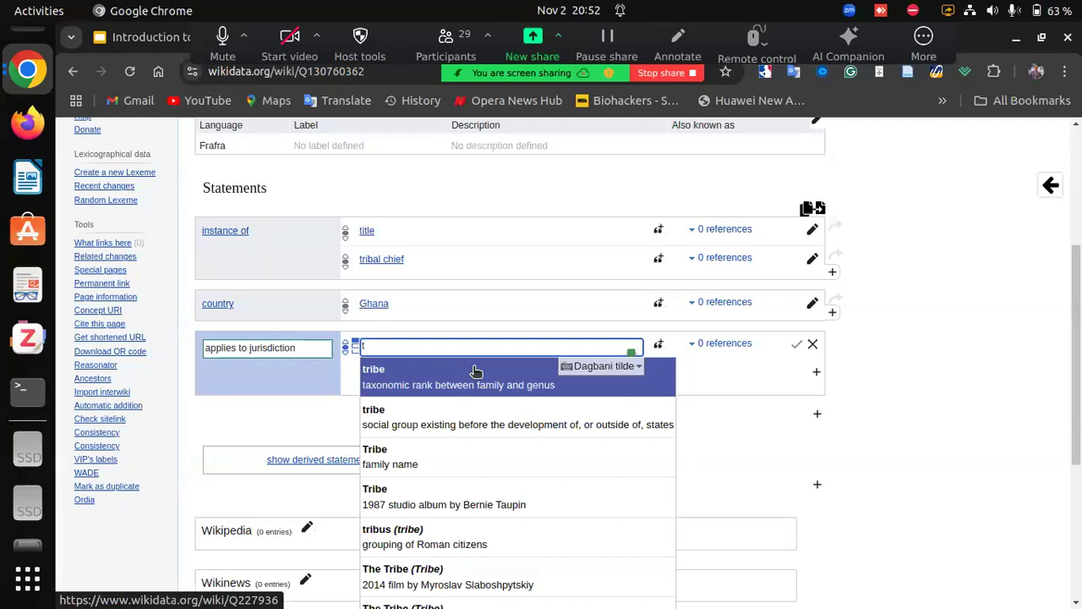
{"action": "key", "text": "BackSpace"}
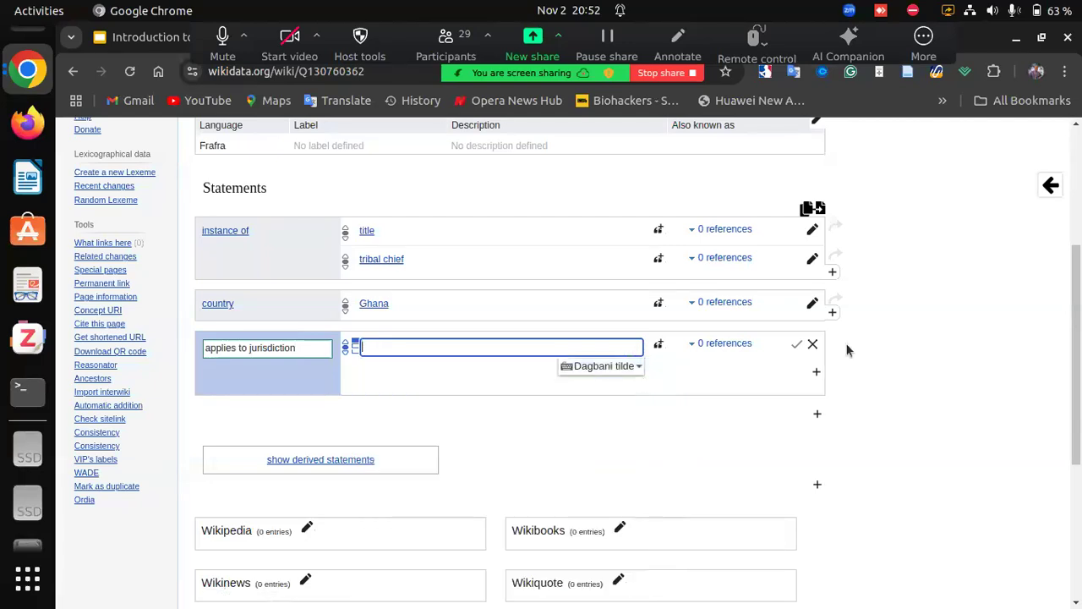
{"action": "left_click", "coordinate": [812, 344]}
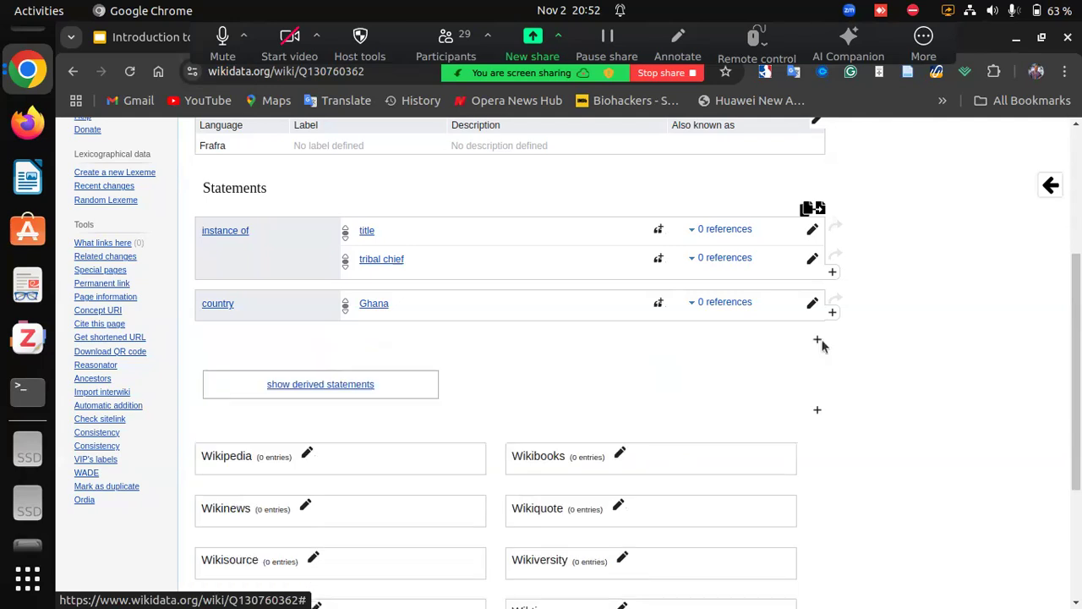
Add and publish a 'sex or gender' statement with value male on the Tolon Naa item.
{"action": "left_click", "coordinate": [817, 345]}
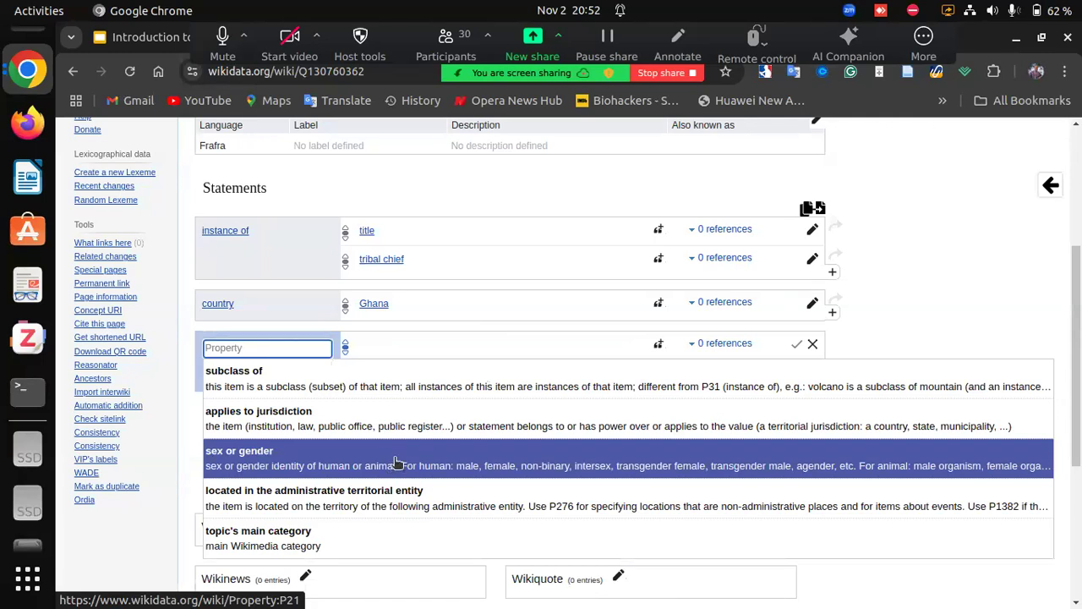
{"action": "left_click", "coordinate": [290, 468]}
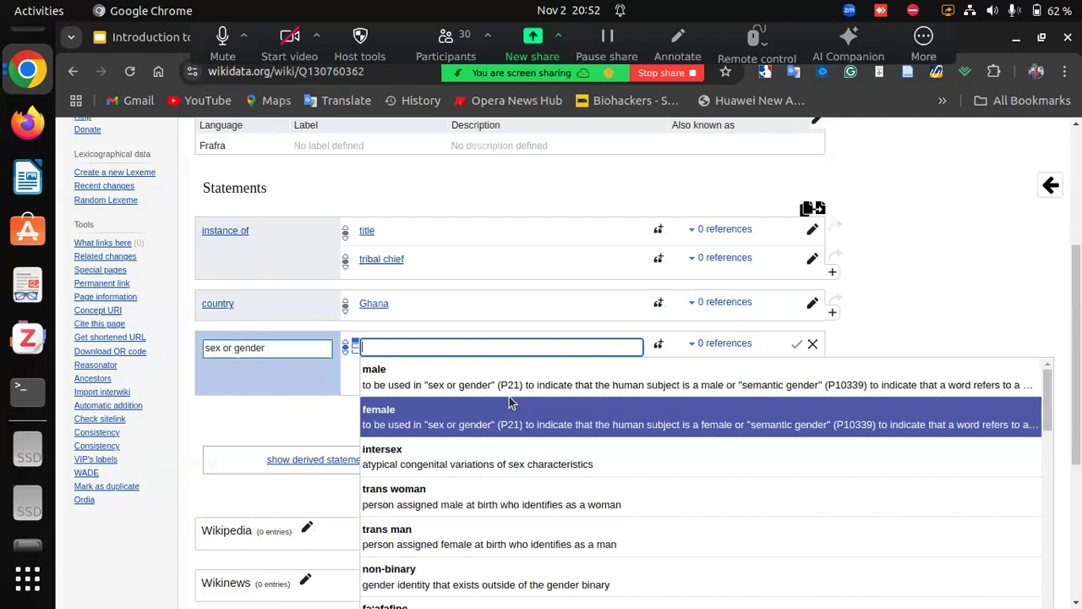
{"action": "left_click", "coordinate": [439, 380]}
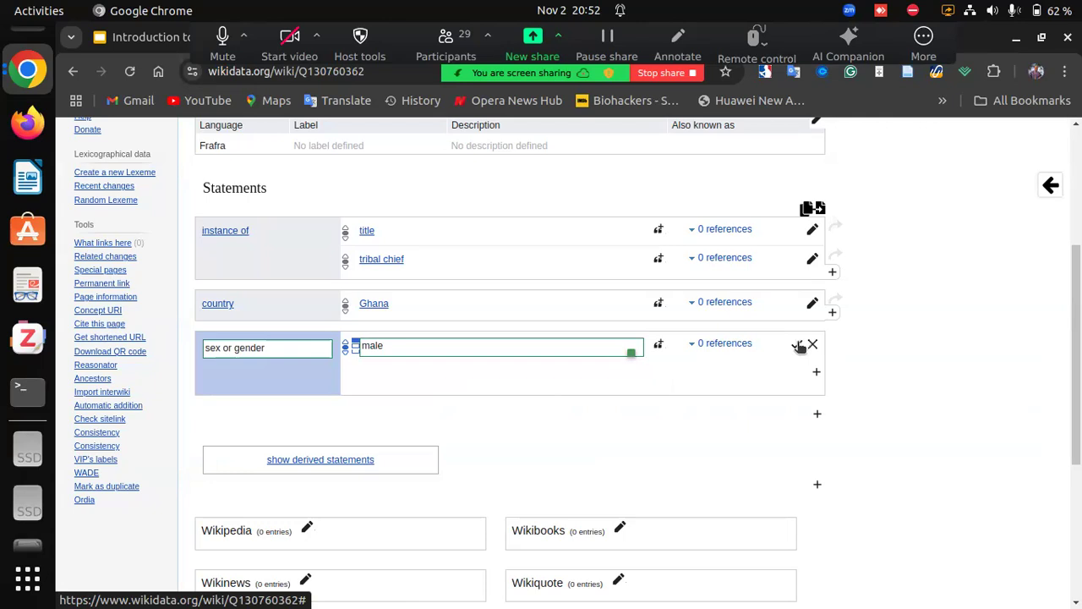
{"action": "left_click", "coordinate": [798, 346]}
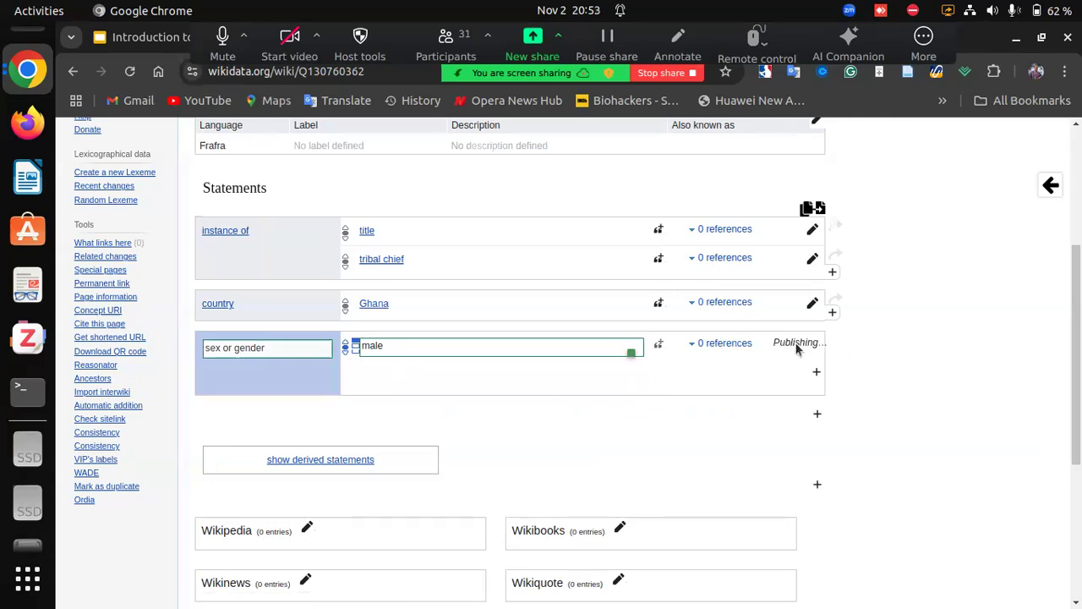